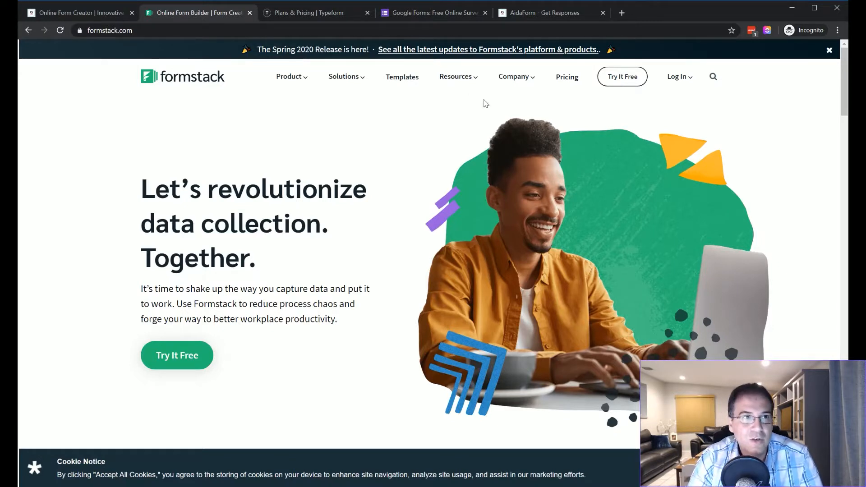
Switch to the AidaForm home page and look over its introduction to the online form creator.
left_click(67, 14)
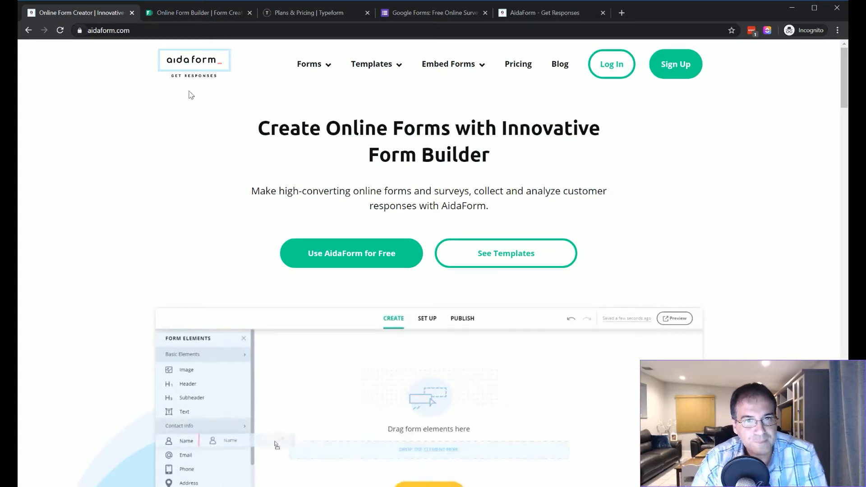
scroll(321, 205, "down", 5)
scroll(322, 206, "down", 5)
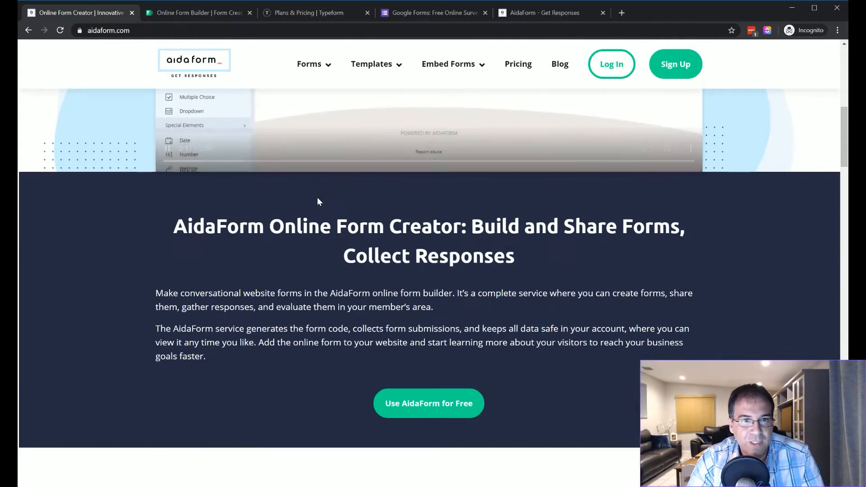
scroll(317, 199, "up", 10)
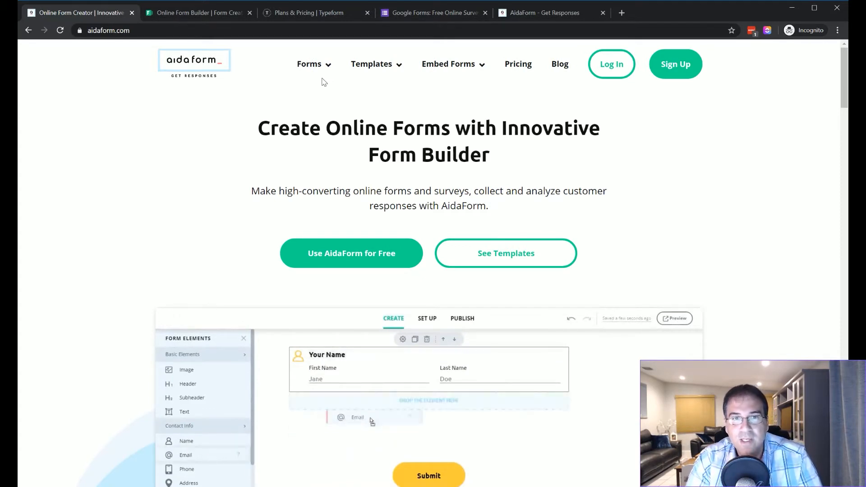
Open AidaForm's pricing page and show the plan prices with monthly billing.
left_click(510, 64)
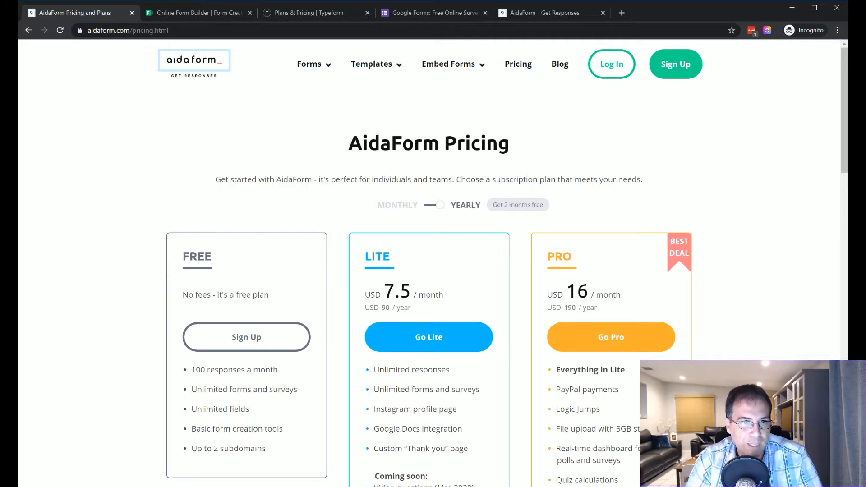
scroll(396, 222, "down", 2)
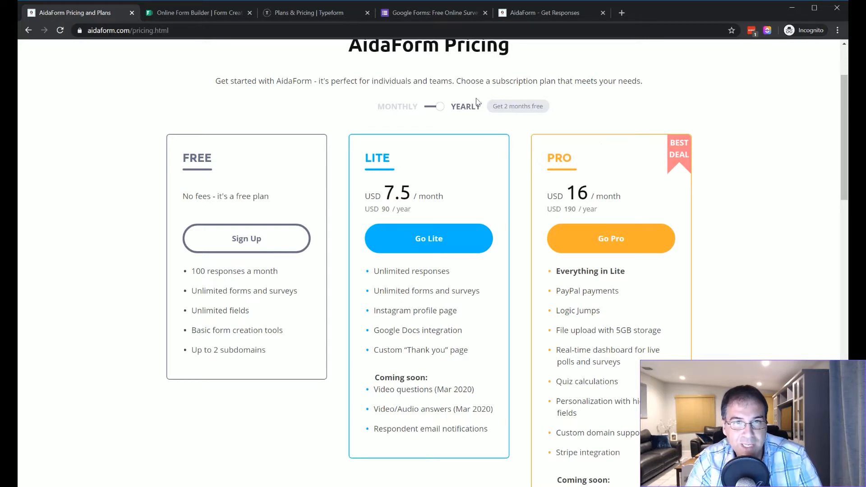
left_click(439, 107)
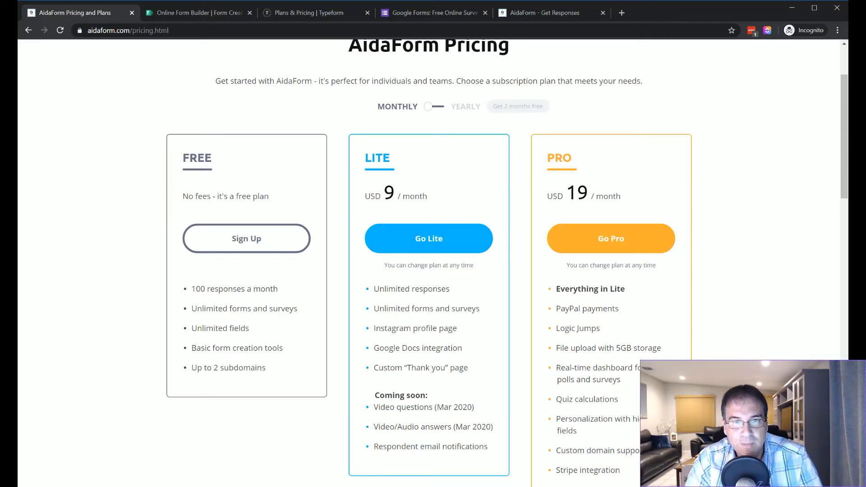
Examine AidaForm's Pro plan, including its monthly price, its feature list and the integrations marked as coming soon.
left_click_drag(546, 157, 572, 157)
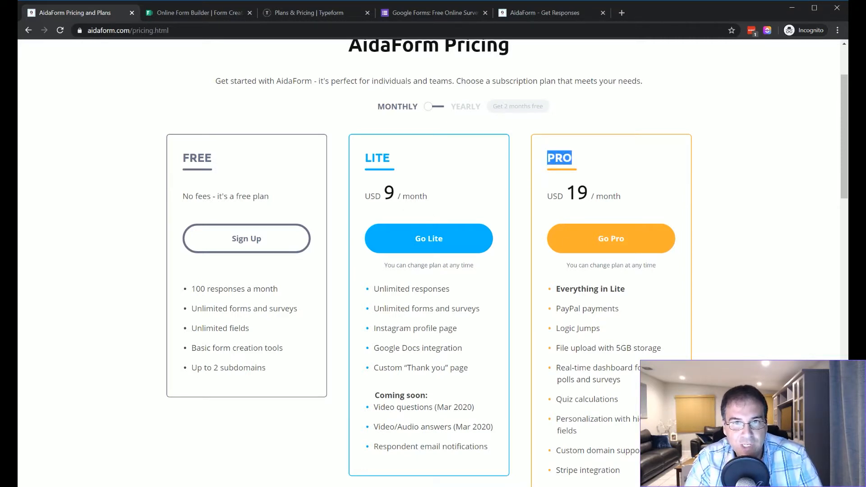
left_click_drag(566, 193, 577, 192)
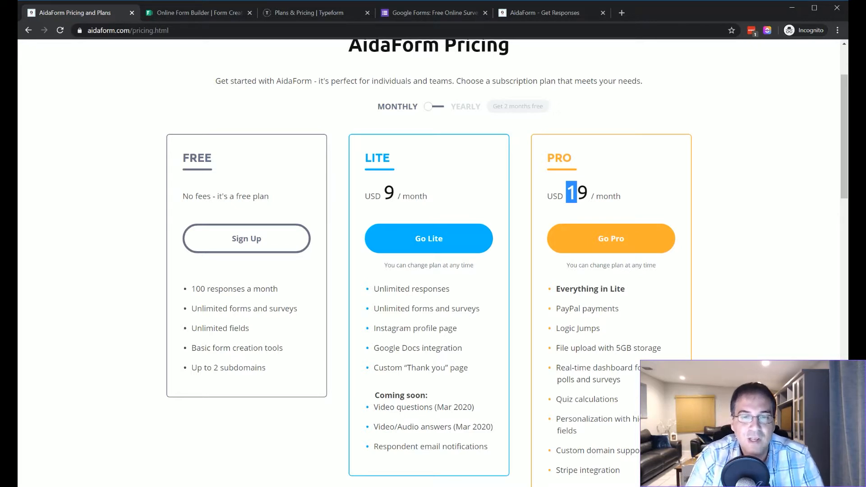
scroll(432, 262, "down", 2)
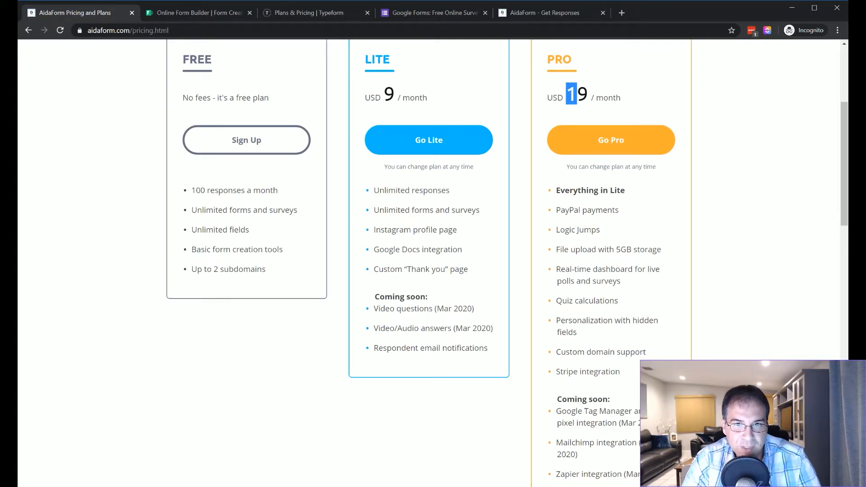
scroll(624, 367, "up", 4)
left_click(592, 298)
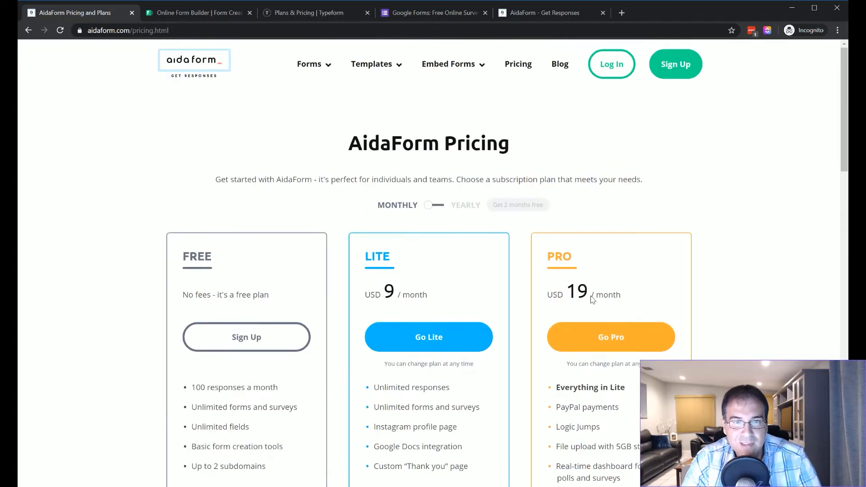
scroll(592, 298, "down", 4)
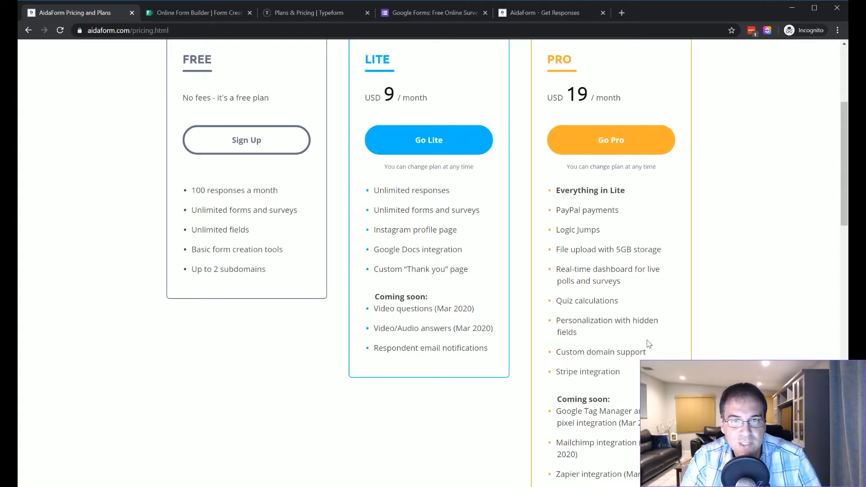
scroll(646, 344, "down", 3)
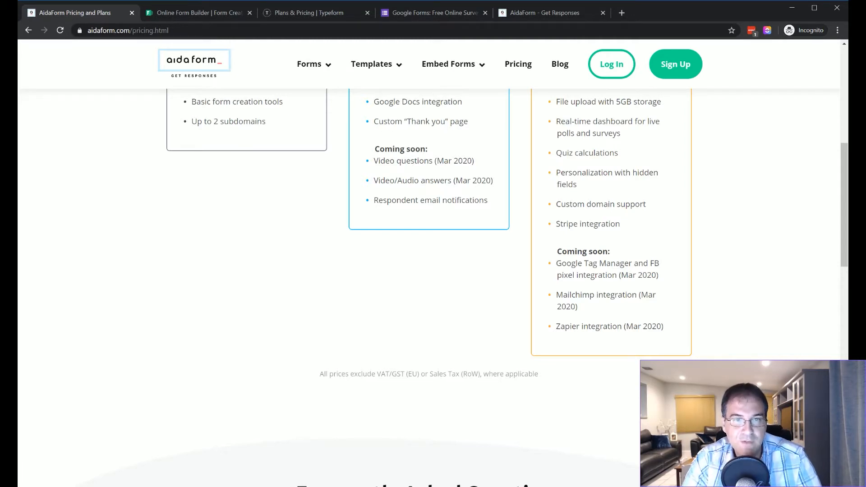
left_click_drag(564, 326, 599, 326)
scroll(429, 270, "up", 5)
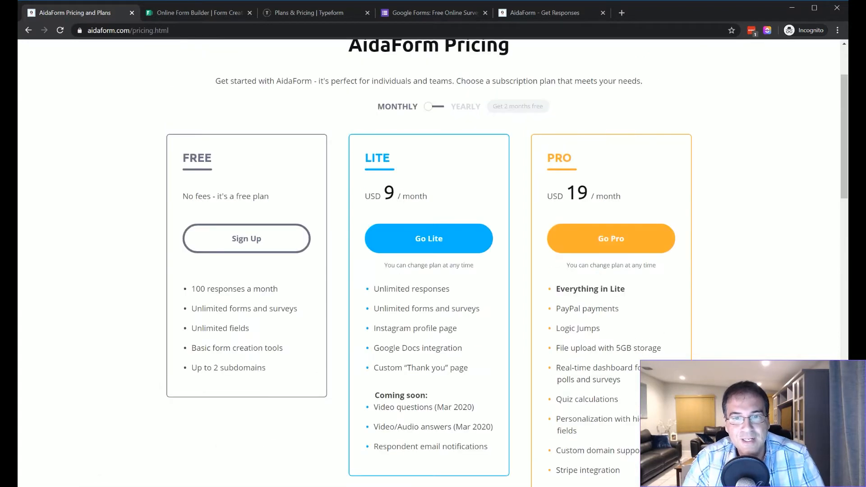
scroll(600, 330, "up", 2)
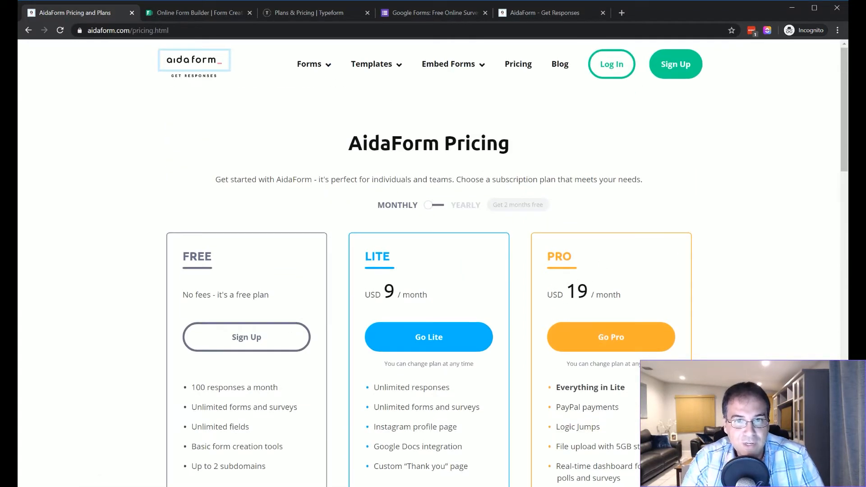
left_click_drag(565, 291, 588, 291)
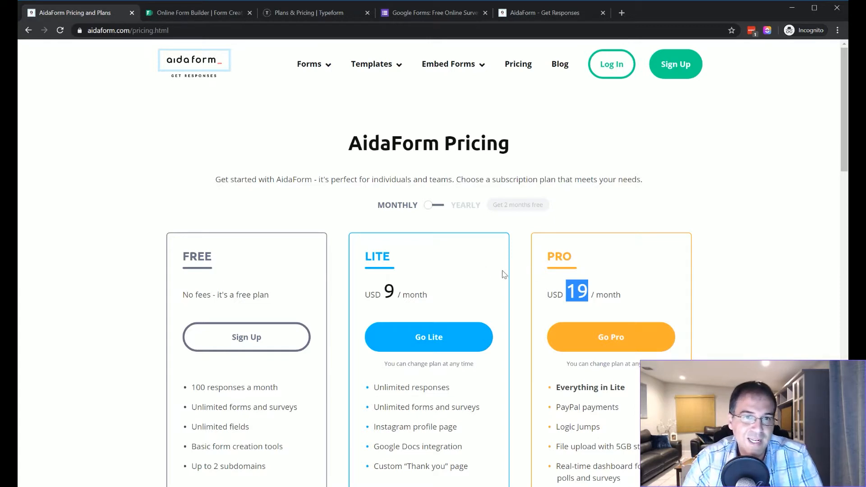
left_click(573, 277)
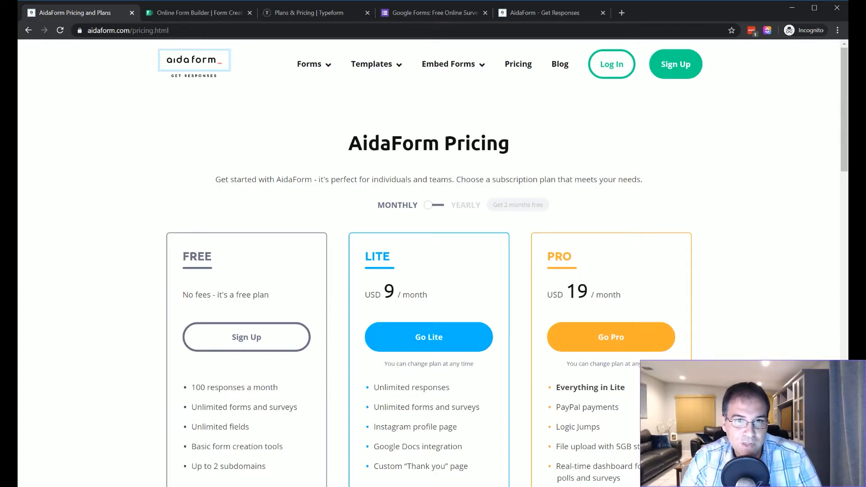
left_click_drag(588, 291, 577, 291)
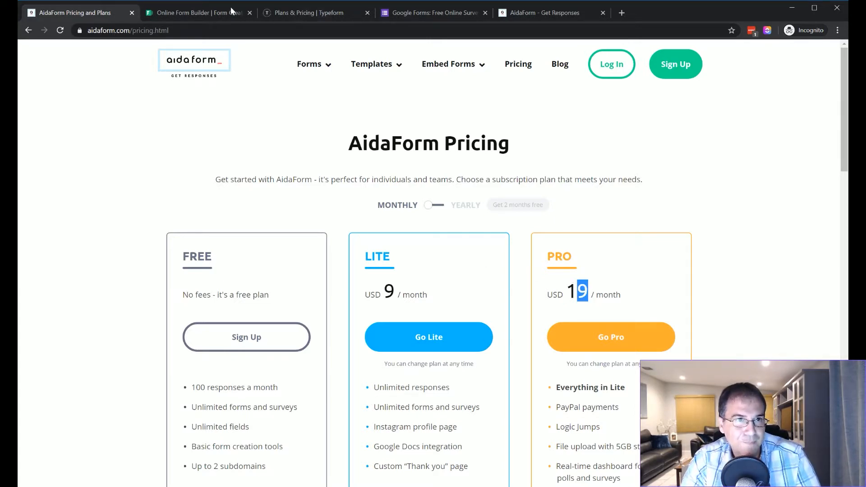
Open Formstack's pricing page and find the side-by-side comparison of plan features.
left_click(221, 13)
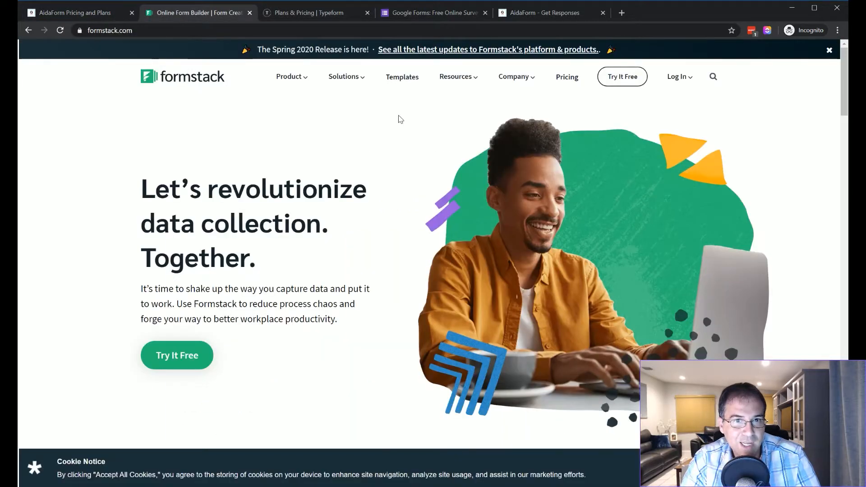
left_click(564, 78)
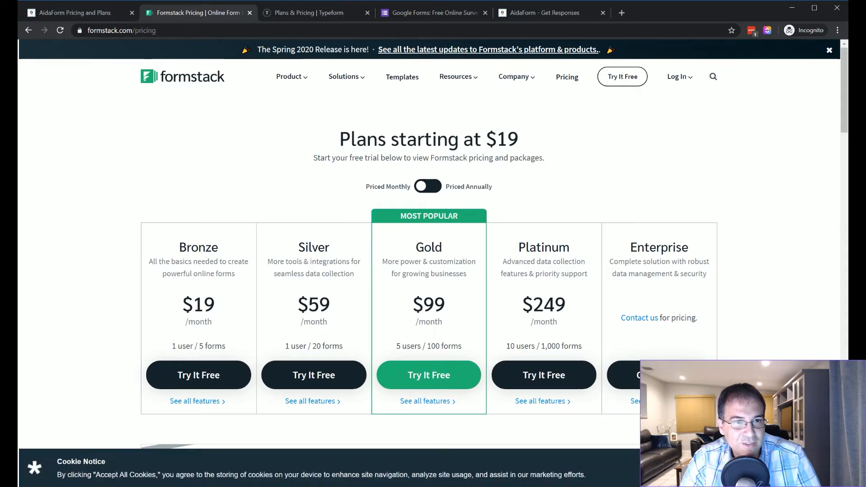
scroll(321, 401, "down", 10)
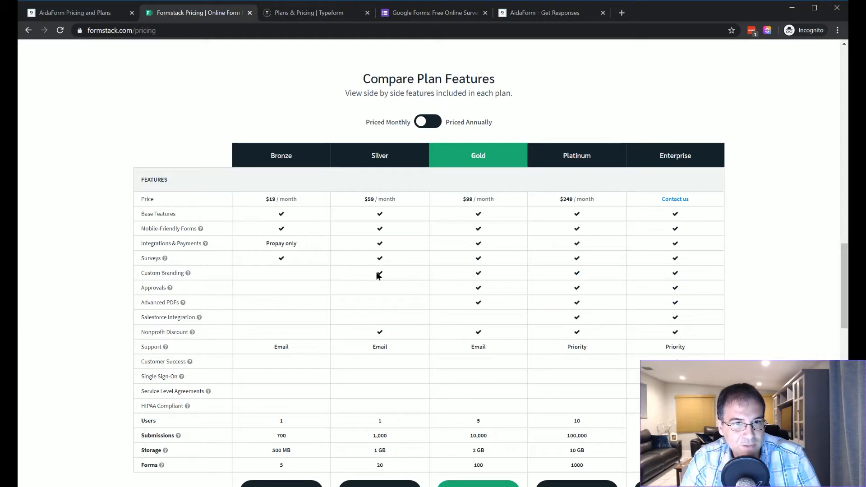
Examine Formstack's feature descriptions and the Bronze plan's storage and form limits in the comparison table.
mouse_move(165, 273)
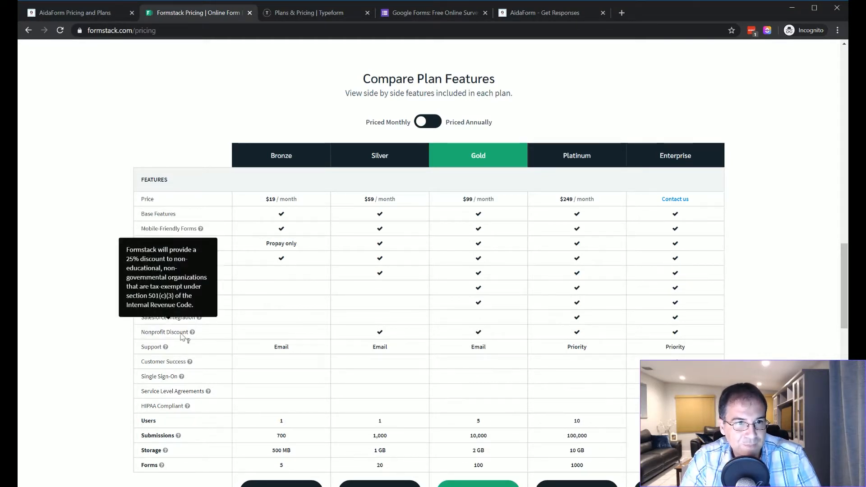
scroll(187, 372, "down", 1)
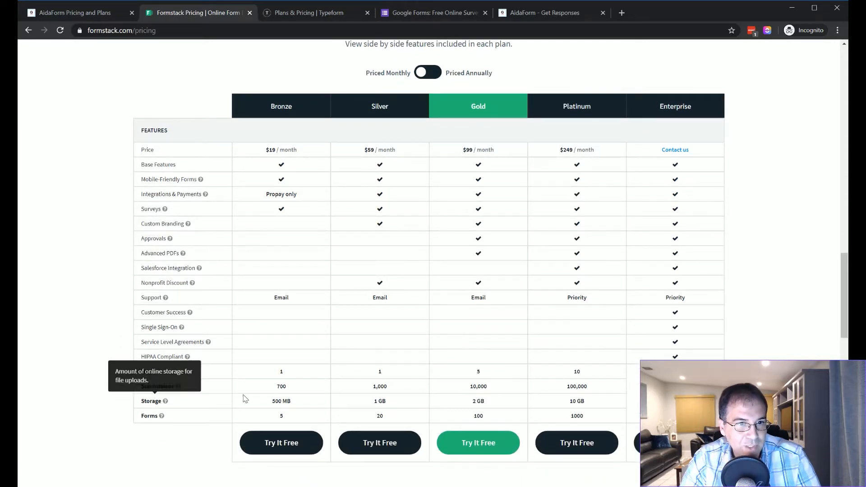
left_click_drag(271, 403, 302, 408)
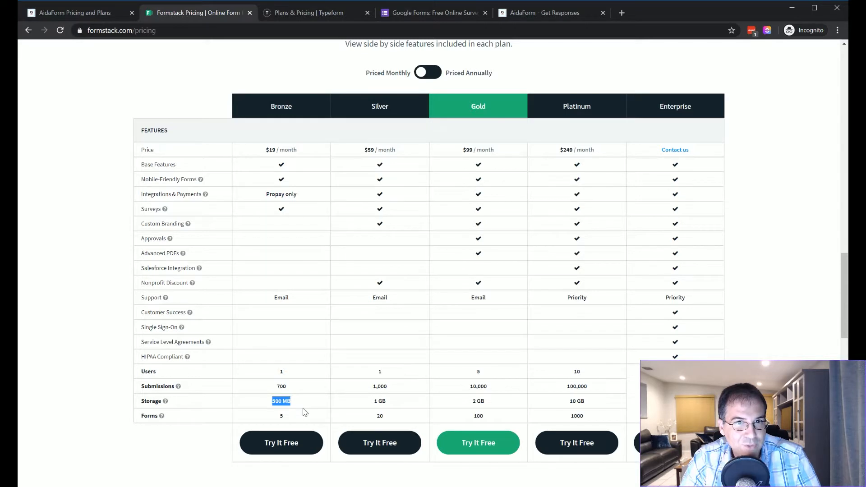
left_click(386, 413)
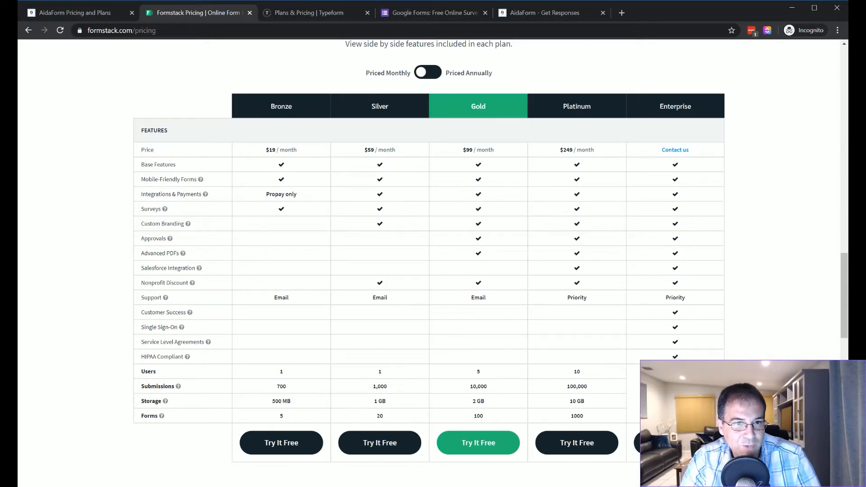
double_click(279, 414)
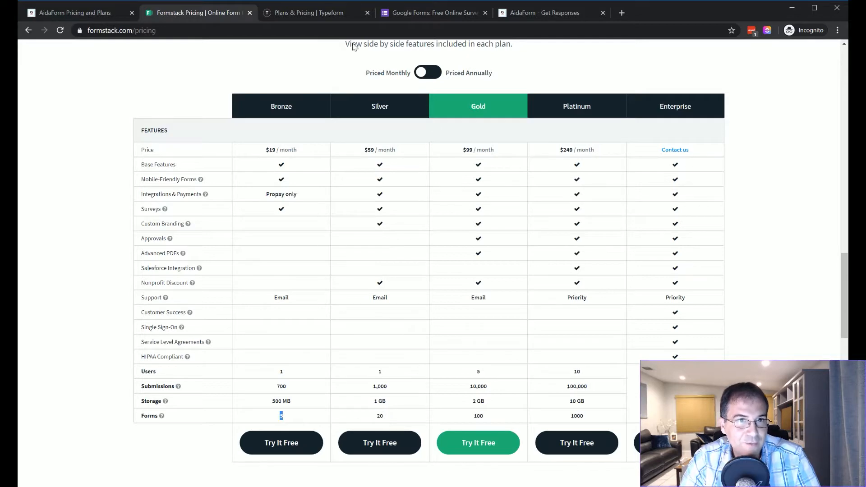
Compare the response and form limits of AidaForm's Lite plan with Formstack's plan table.
left_click(75, 12)
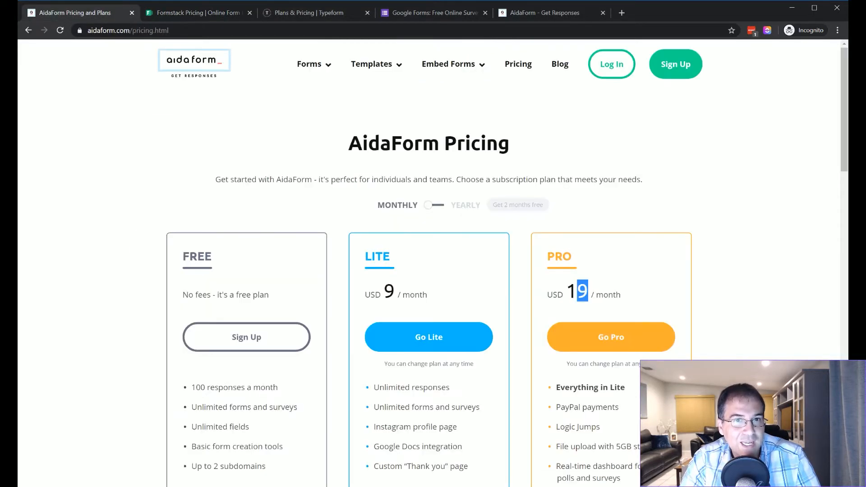
scroll(591, 294, "down", 3)
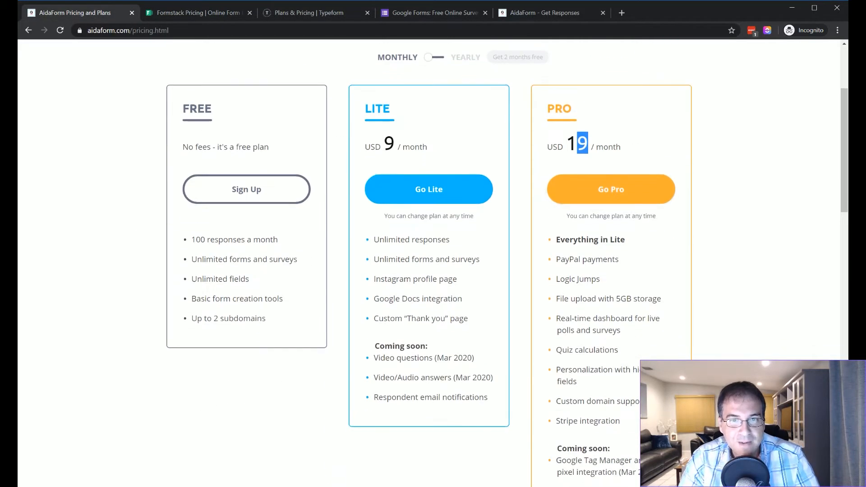
left_click_drag(374, 239, 472, 259)
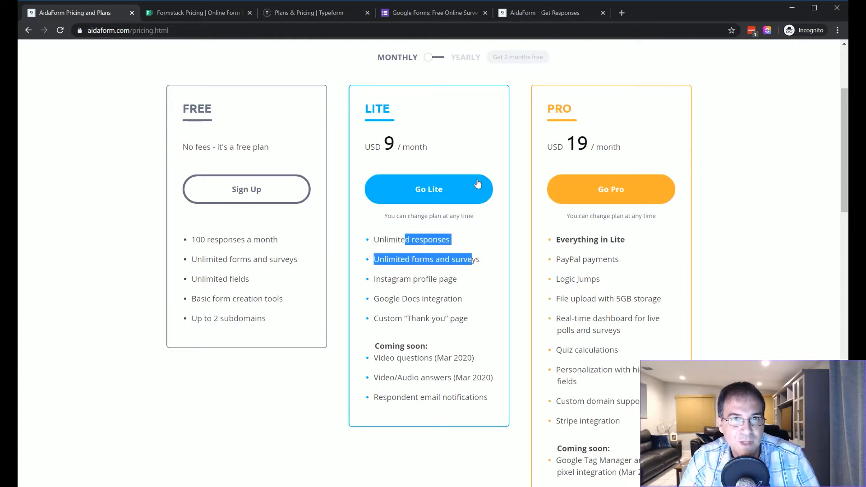
left_click(209, 15)
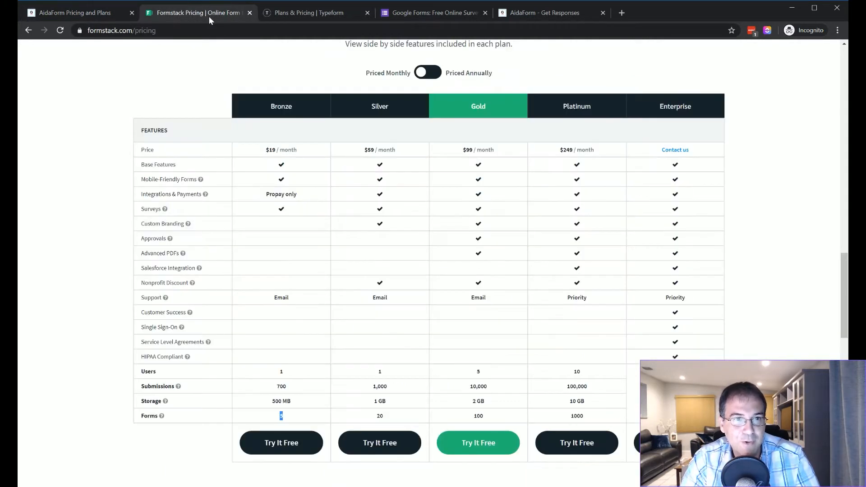
Review Typeform's pricing plans and show the Professional plan's price with monthly billing.
left_click(293, 14)
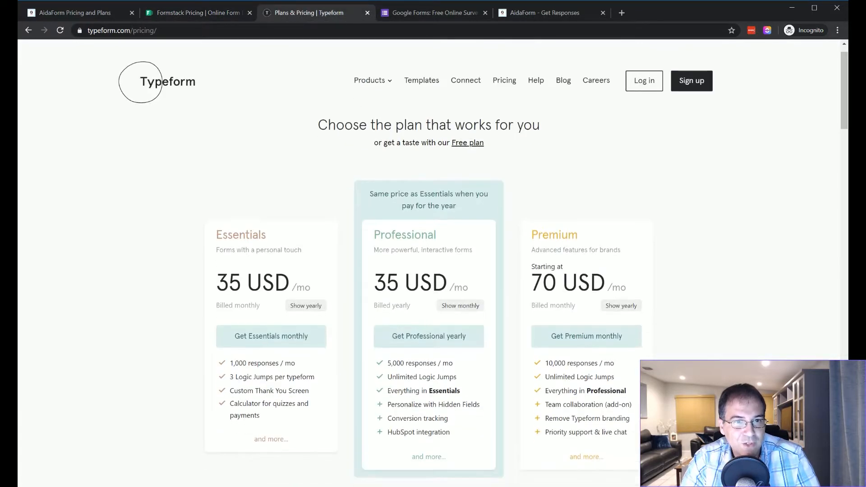
scroll(389, 354, "down", 1)
mouse_move(390, 341)
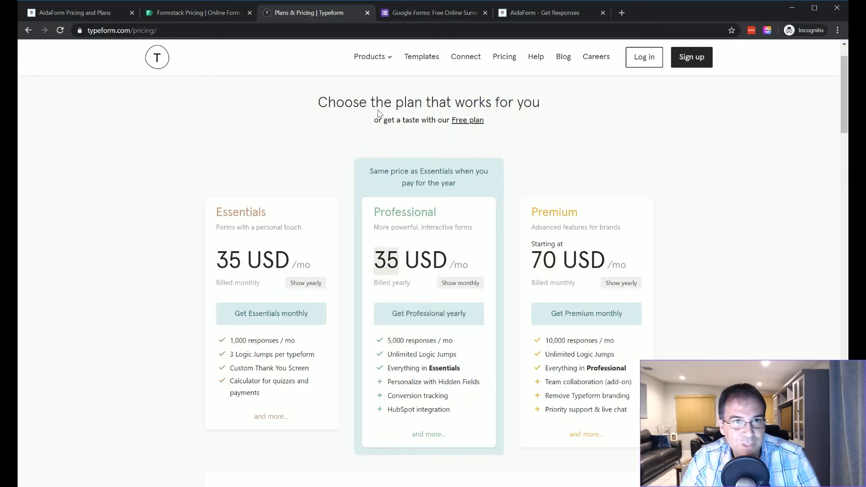
left_click(469, 288)
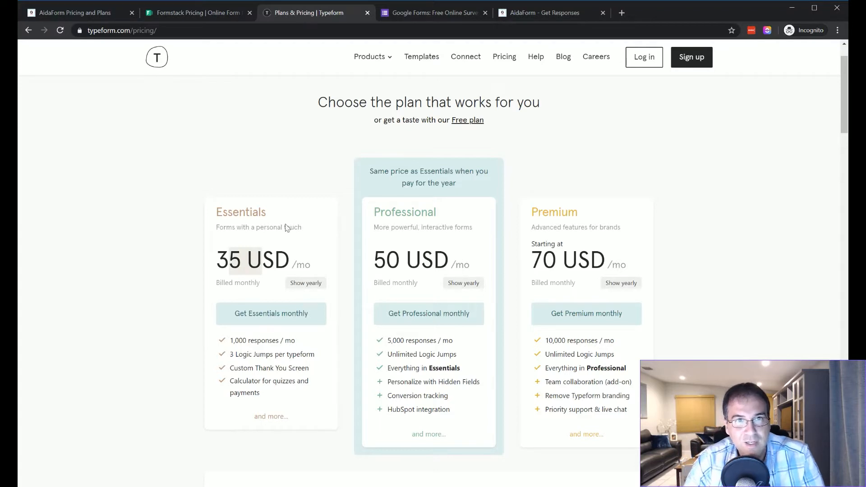
Open the personal version of Google Forms from its overview page, then close that page without signing in.
left_click(412, 9)
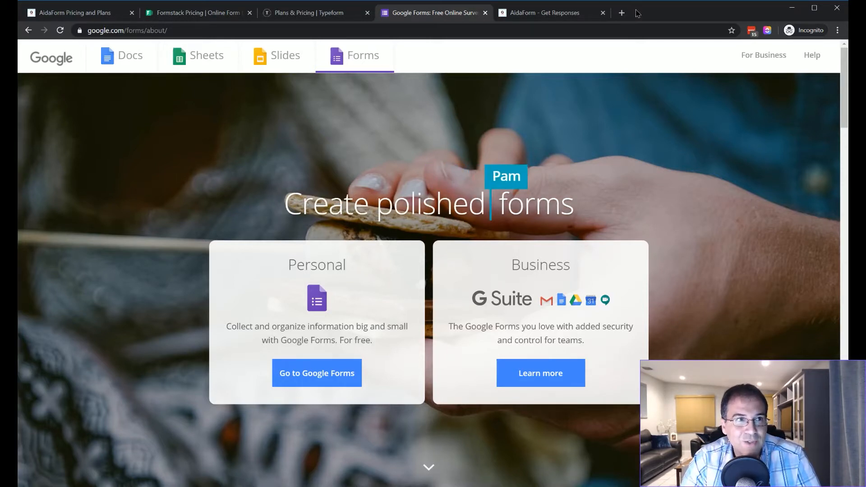
left_click(346, 386)
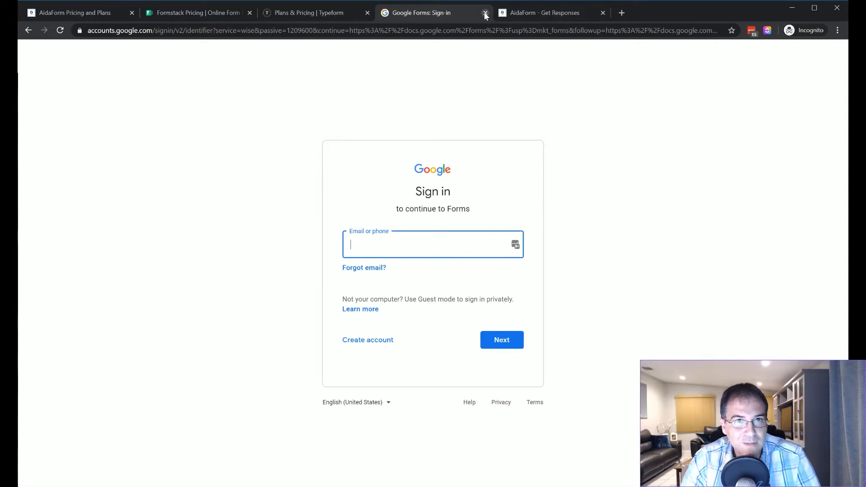
left_click(485, 14)
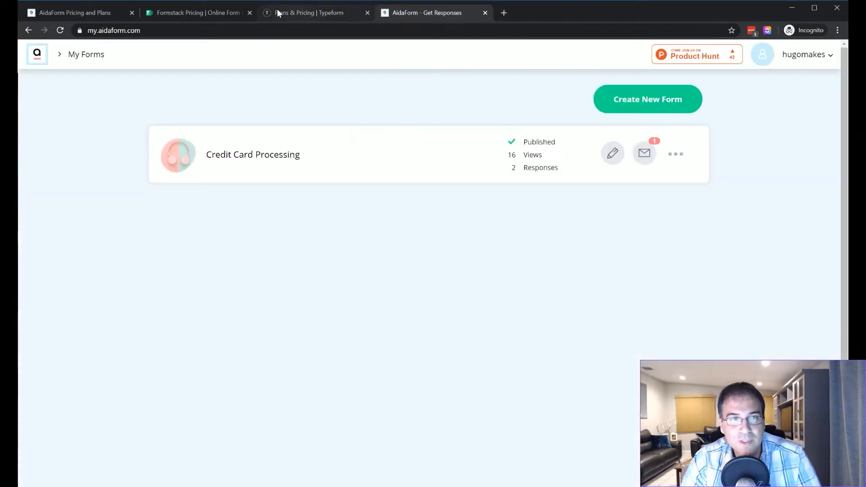
Review the Formstack plan table again and compare it with AidaForm's Free, Lite and Pro monthly plans.
left_click(227, 15)
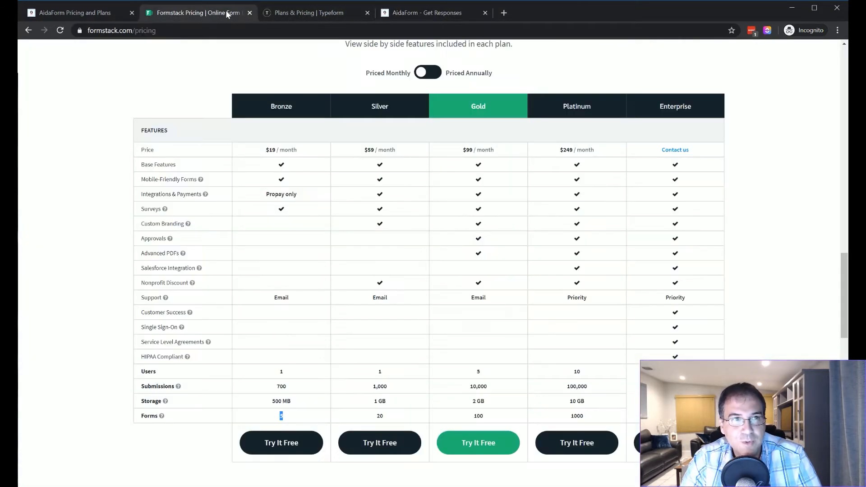
left_click(104, 13)
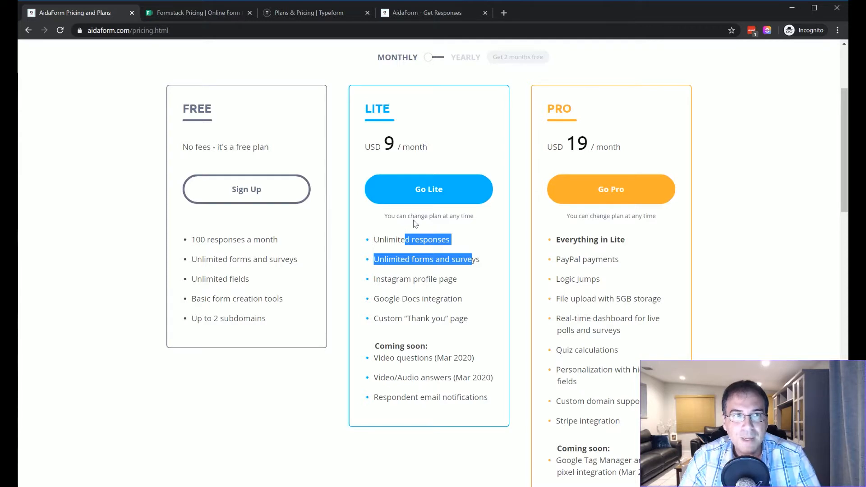
scroll(415, 223, "up", 3)
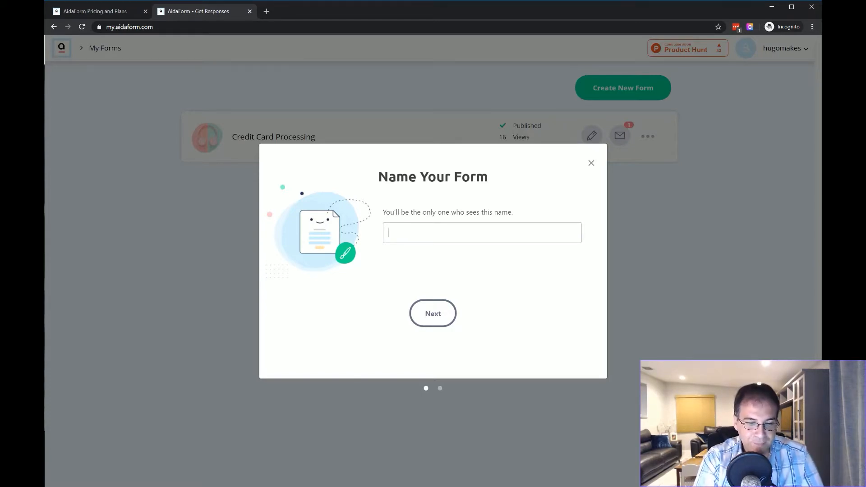
Name the new form "Test Form" and open the template gallery.
type("Test Form")
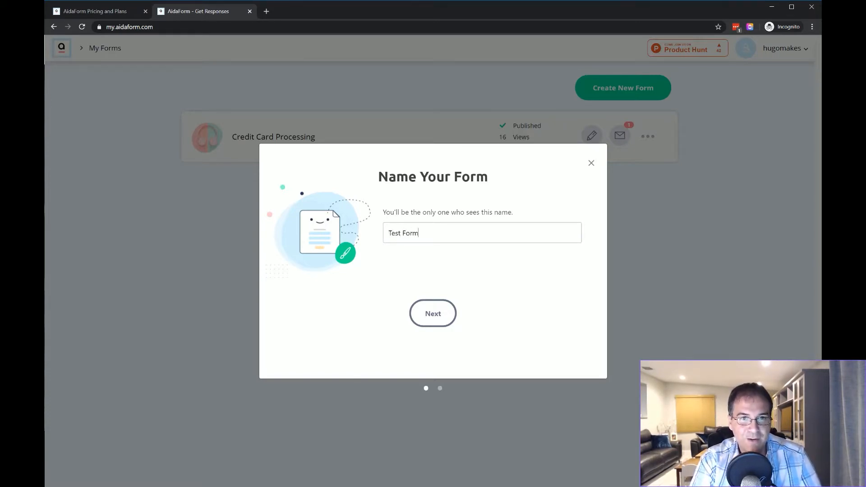
left_click(418, 322)
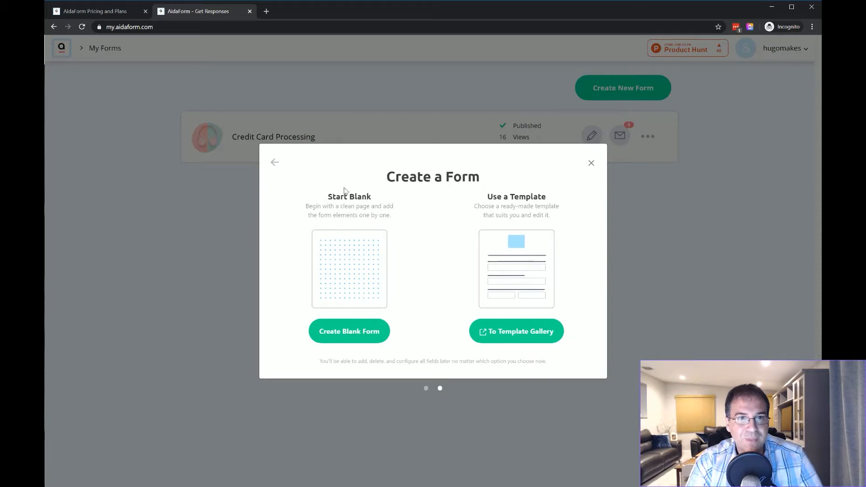
left_click(517, 332)
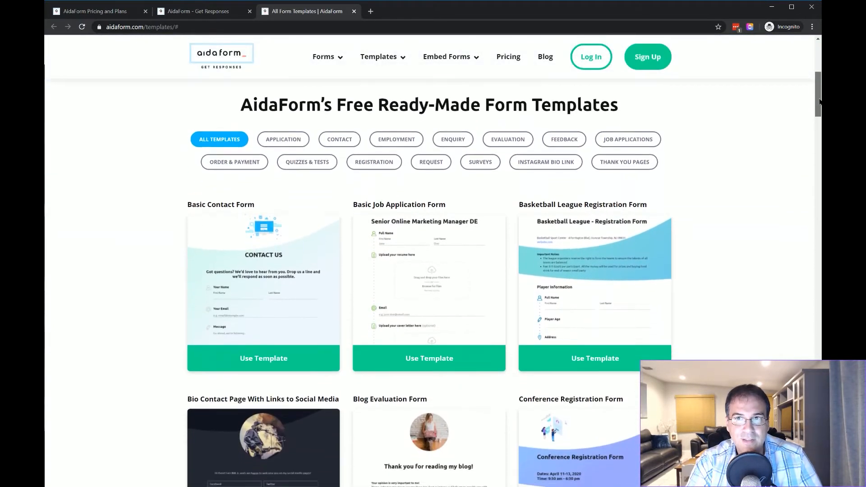
Examine the ready-made form templates in AidaForm's gallery and close the gallery without choosing one.
left_click_drag(819, 101, 814, 133)
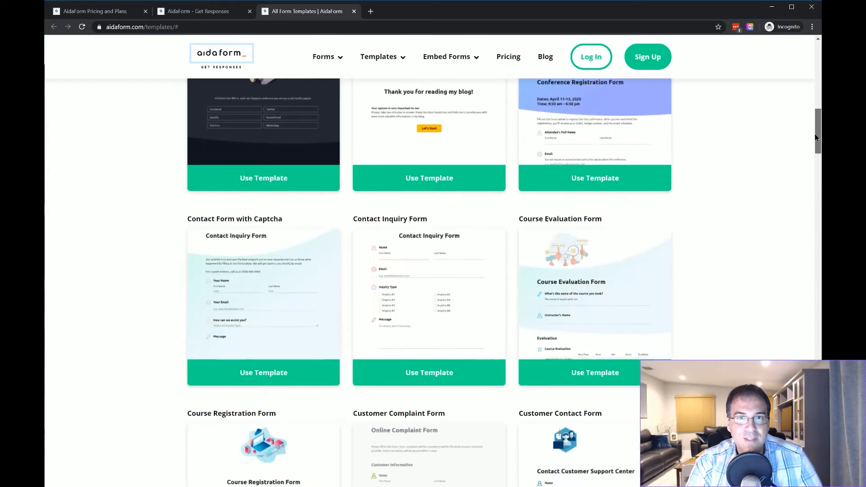
scroll(300, 190, "up", 4)
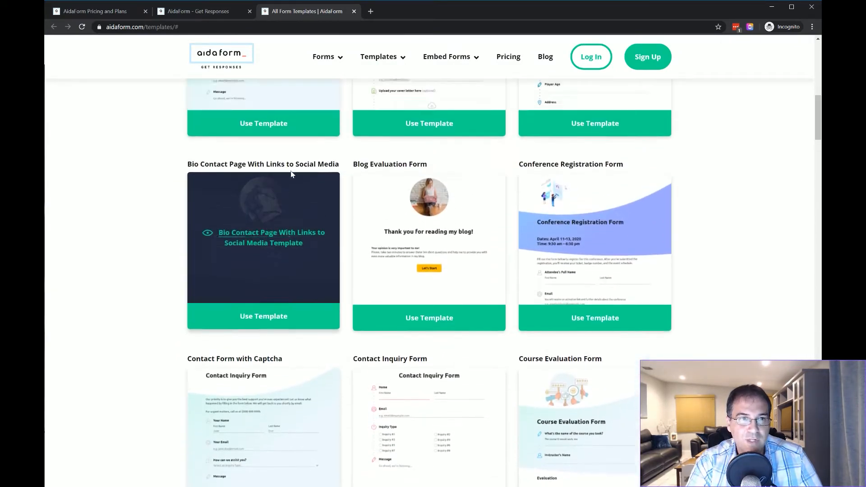
scroll(496, 237, "up", 3)
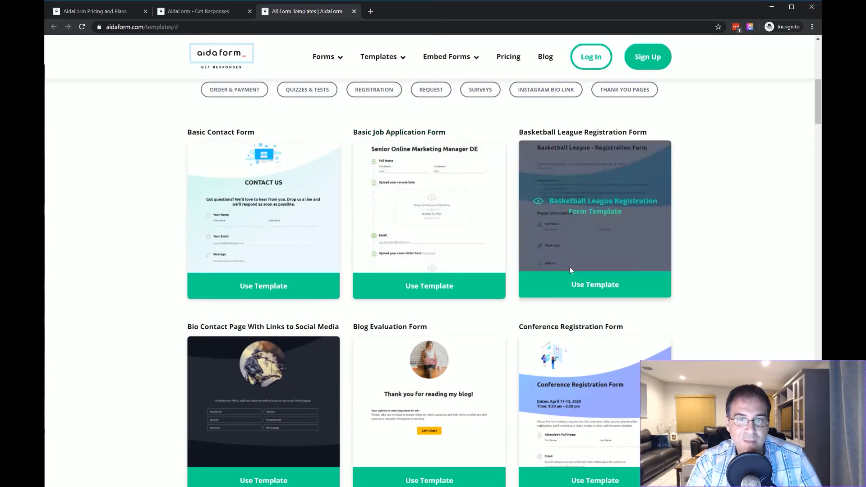
scroll(577, 275, "down", 5)
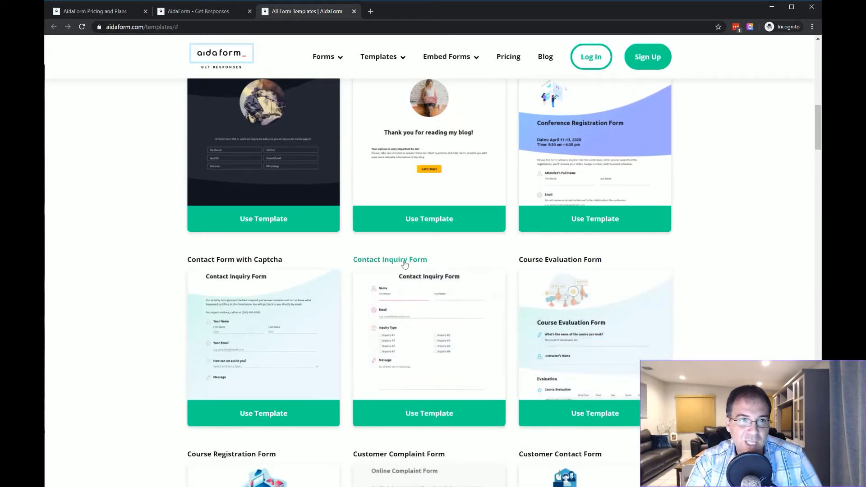
scroll(270, 281, "down", 5)
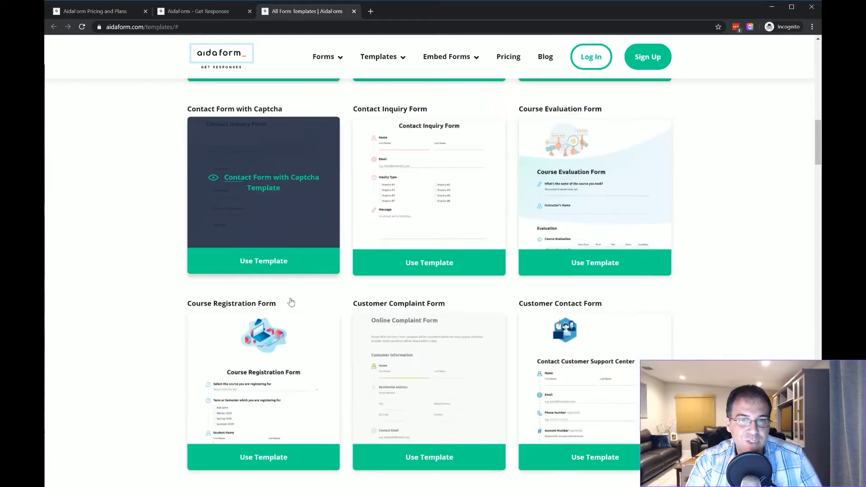
scroll(574, 281, "down", 5)
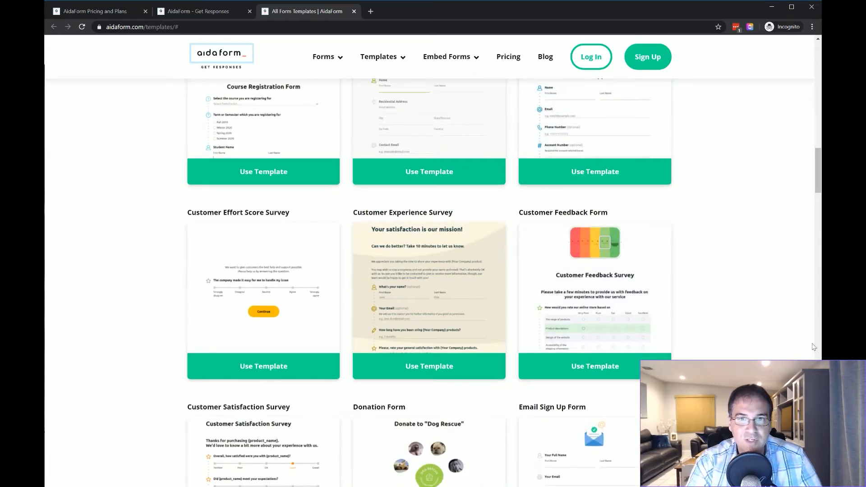
left_click_drag(815, 183, 807, 238)
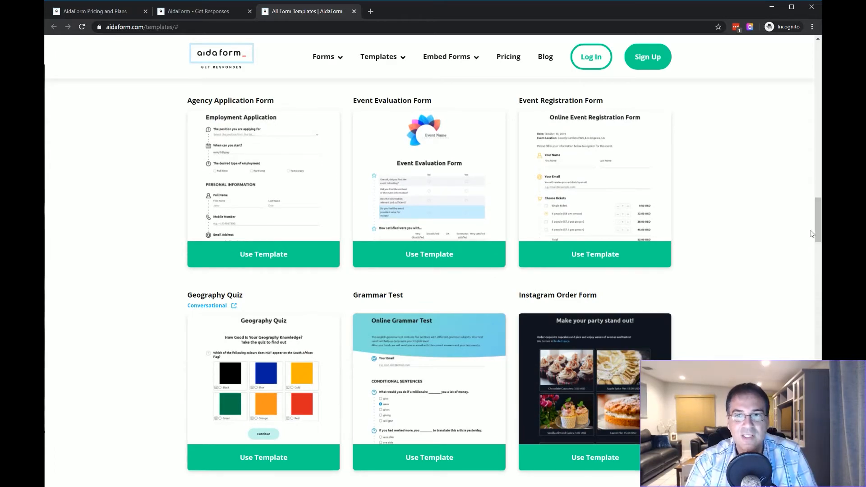
left_click_drag(816, 201, 815, 54)
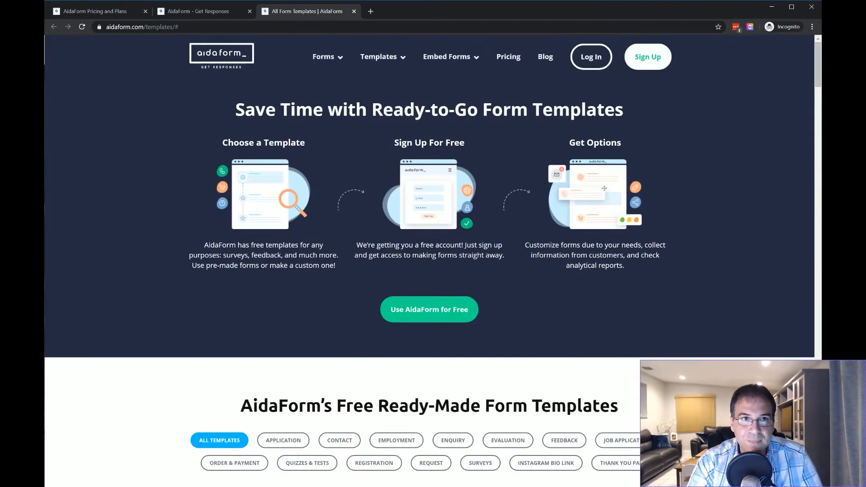
left_click(354, 12)
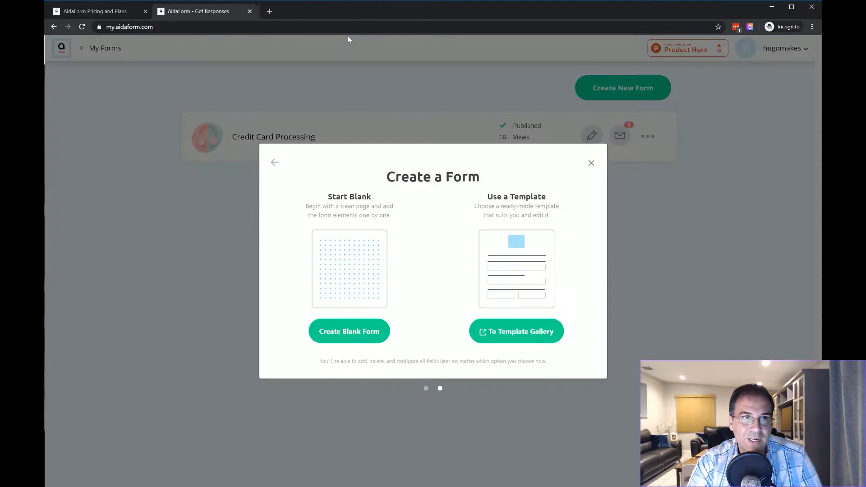
Create the form from blank and apply the Solarized Light color theme in the Form Designer.
left_click(343, 336)
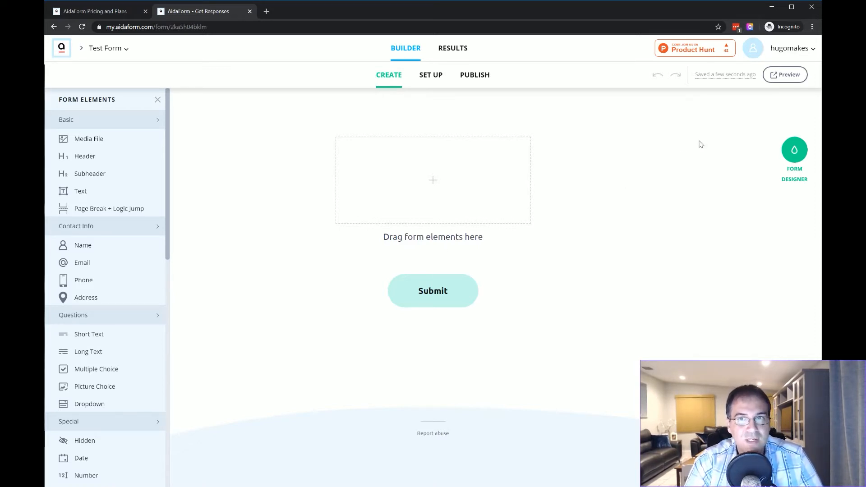
left_click(801, 157)
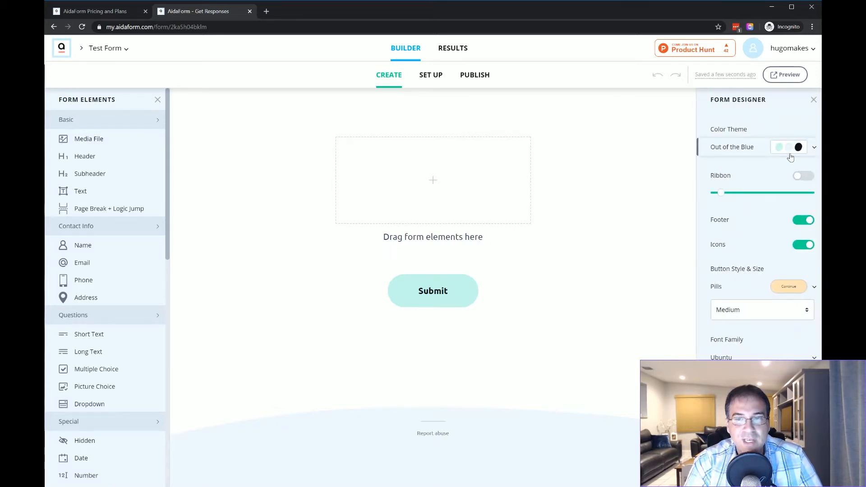
left_click(793, 152)
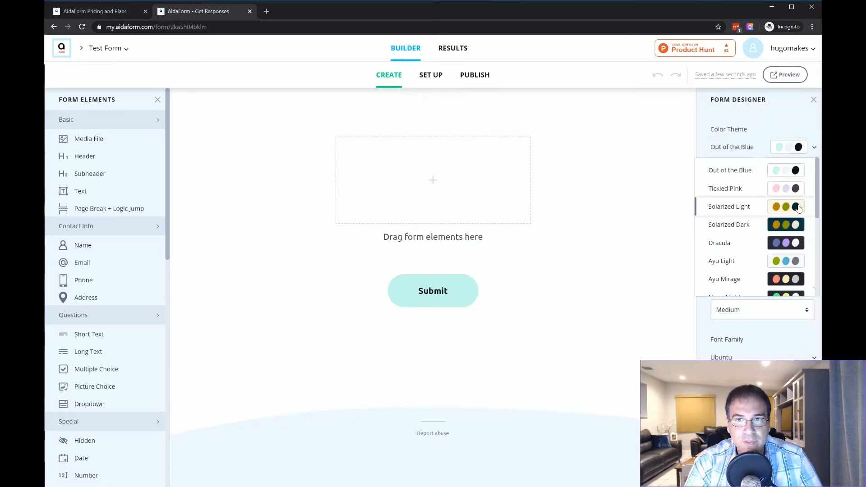
left_click(797, 206)
Change the form's color theme to Ambergris.
left_click(788, 151)
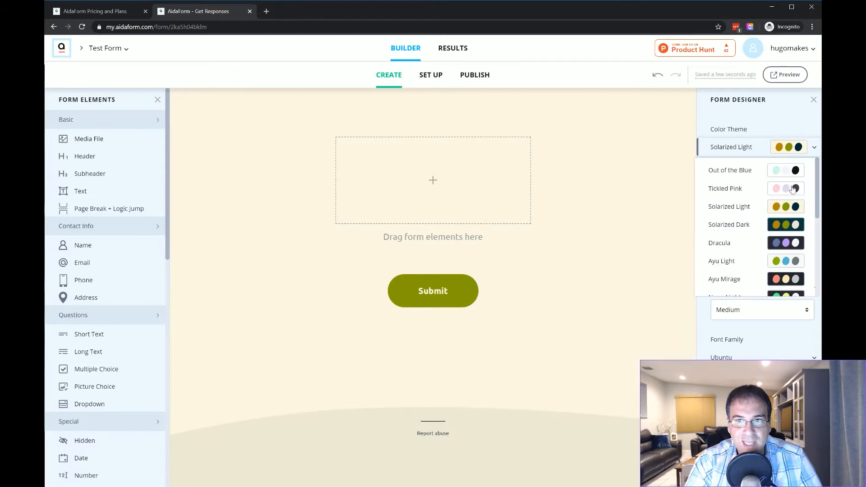
scroll(803, 223, "down", 3)
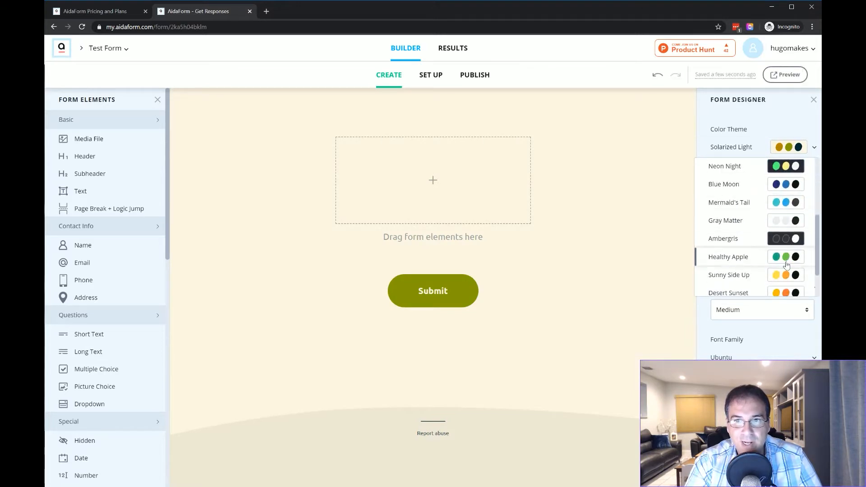
left_click(779, 242)
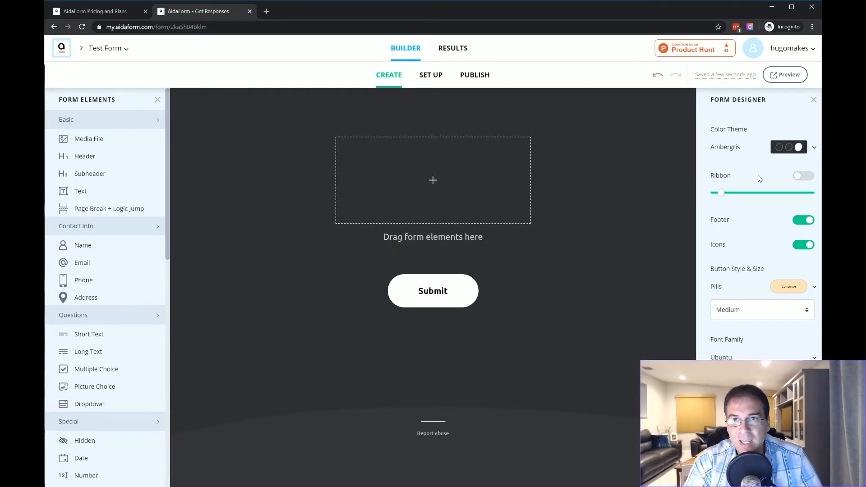
left_click(792, 155)
left_click_drag(818, 247, 816, 199)
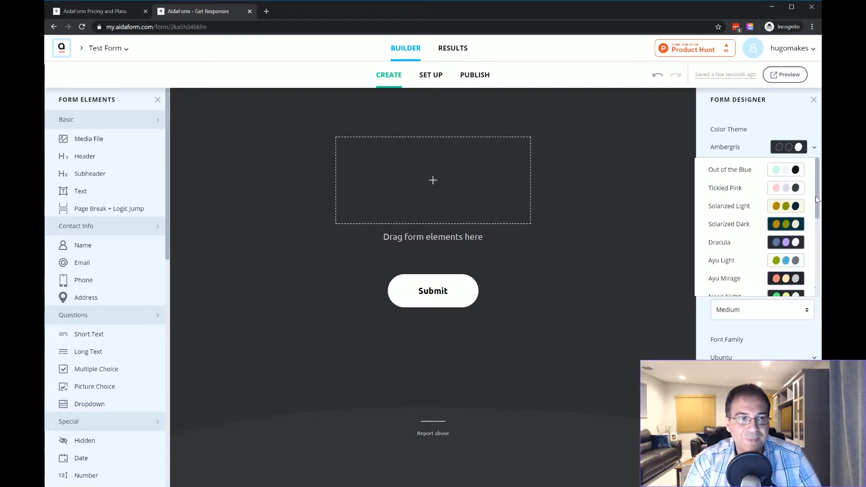
left_click(775, 115)
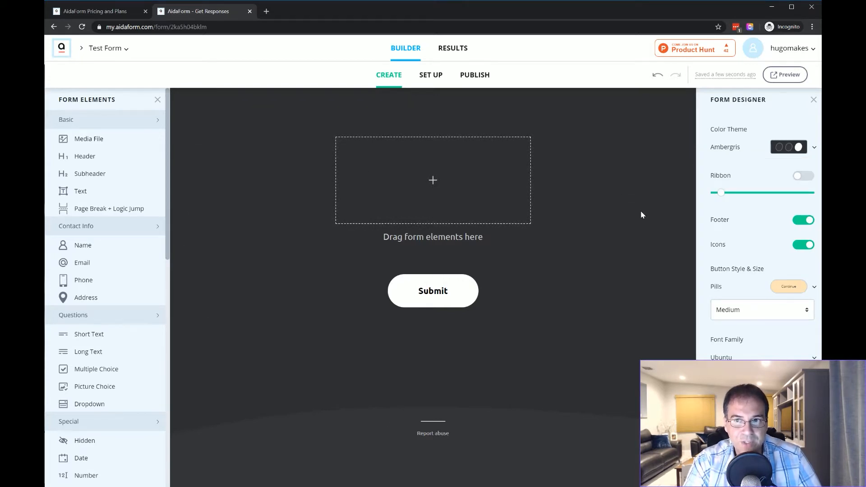
Switch the form's footer off and on again, and do the same with the icons.
left_click(803, 223)
left_click(802, 224)
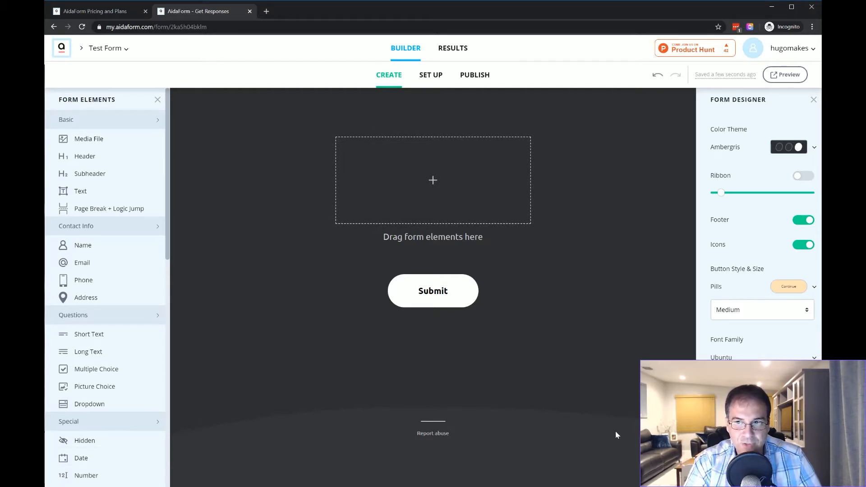
left_click(805, 249)
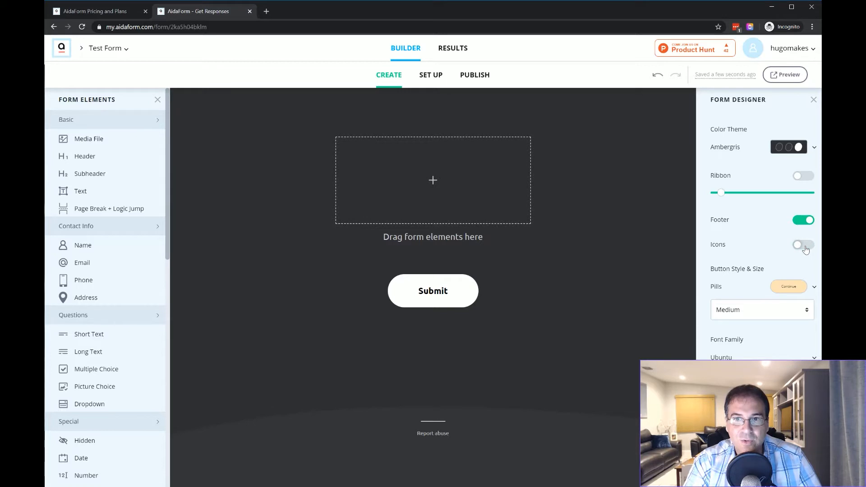
left_click(805, 248)
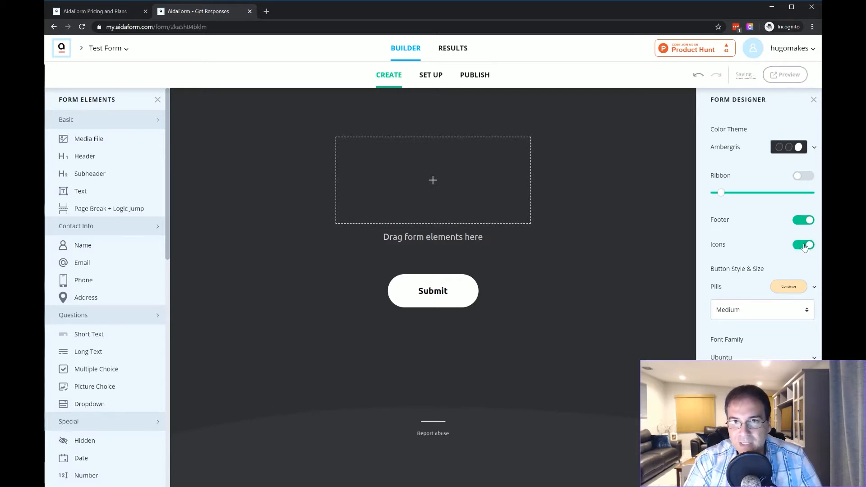
Set the form's button style to Hand-Drawn.
left_click(762, 291)
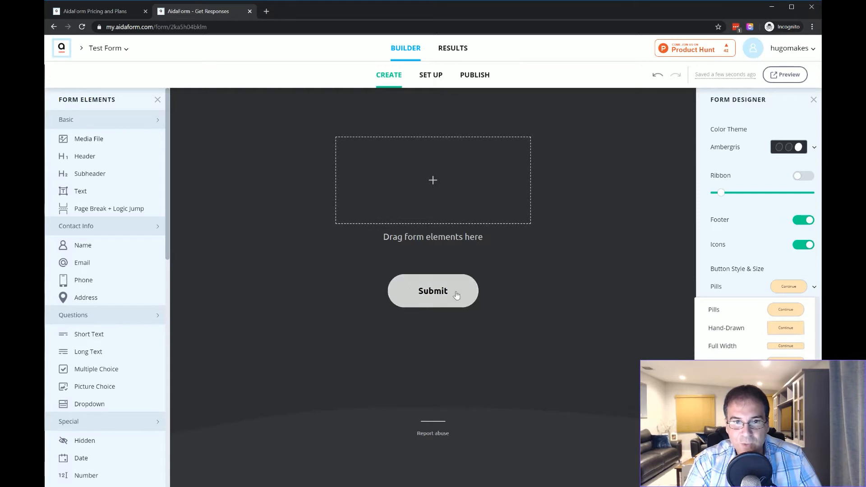
left_click(726, 328)
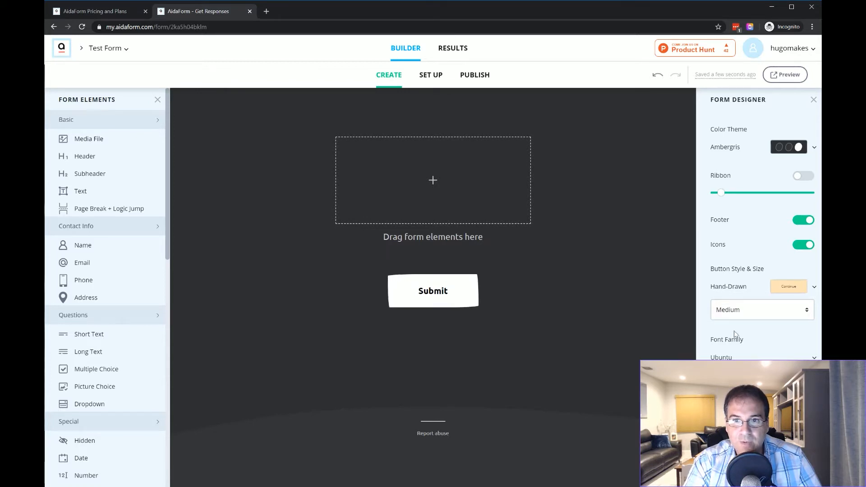
left_click(747, 291)
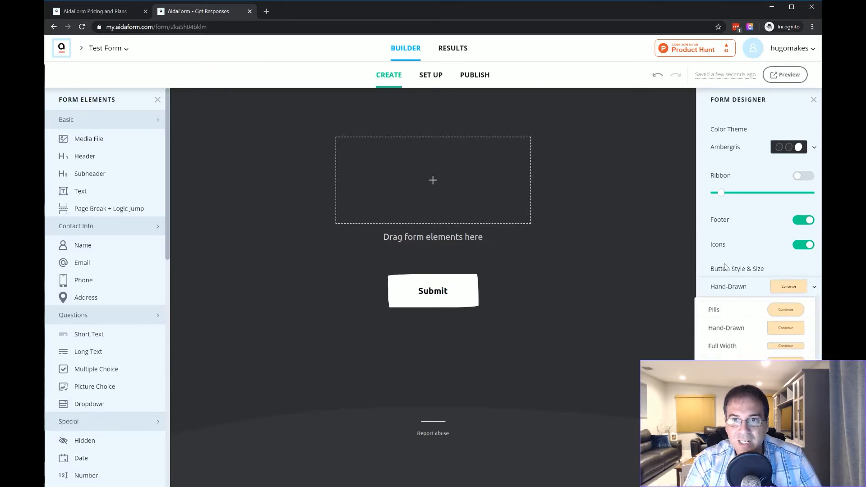
left_click(705, 253)
Set the form's font family to Roboto and close the Form Designer.
left_click(732, 356)
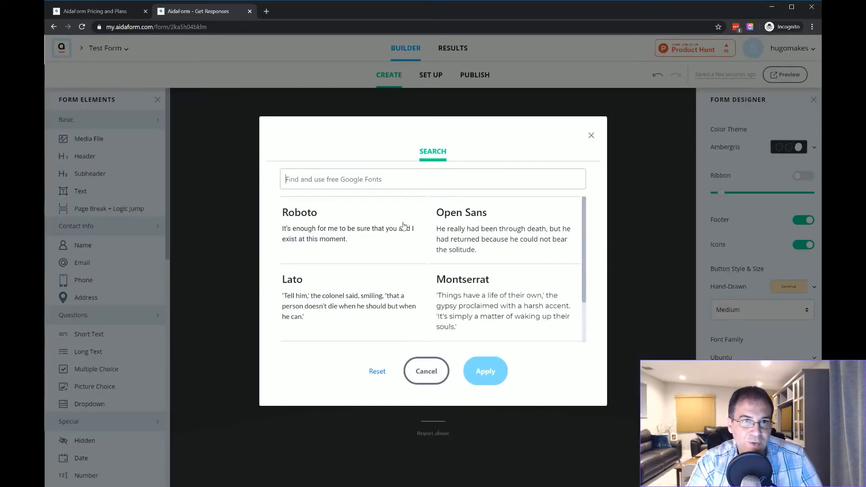
scroll(404, 227, "down", 1)
scroll(403, 226, "up", 1)
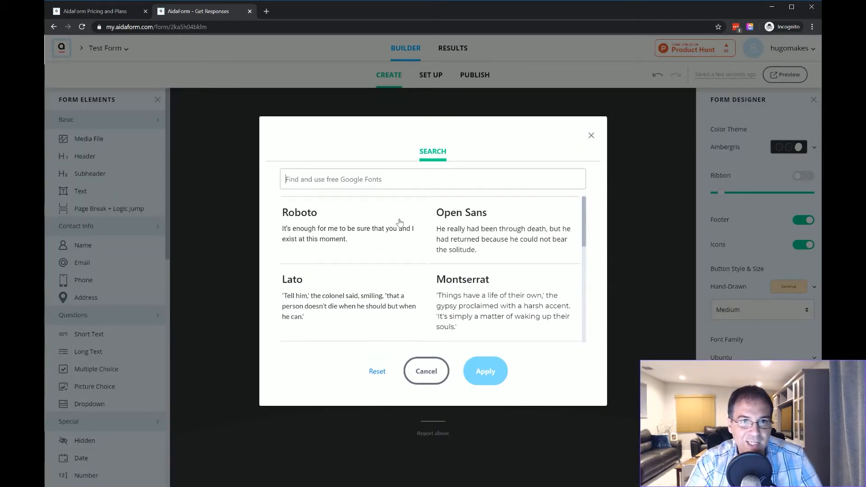
left_click(361, 225)
left_click(492, 383)
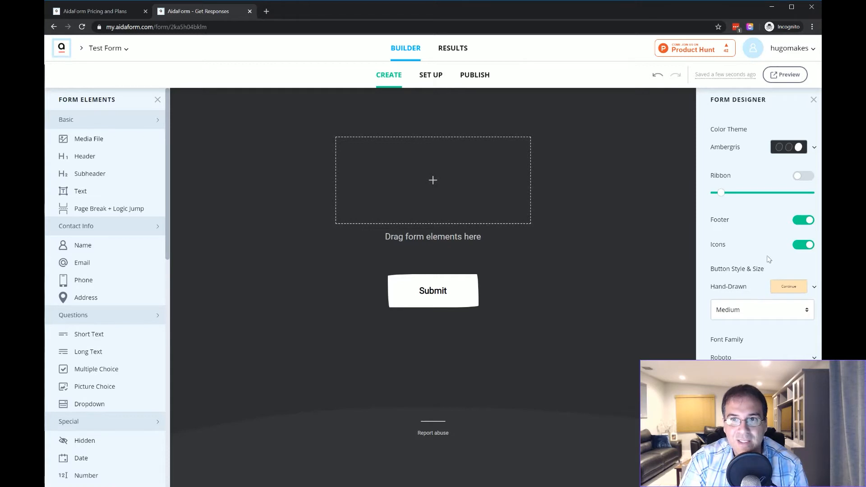
left_click(813, 100)
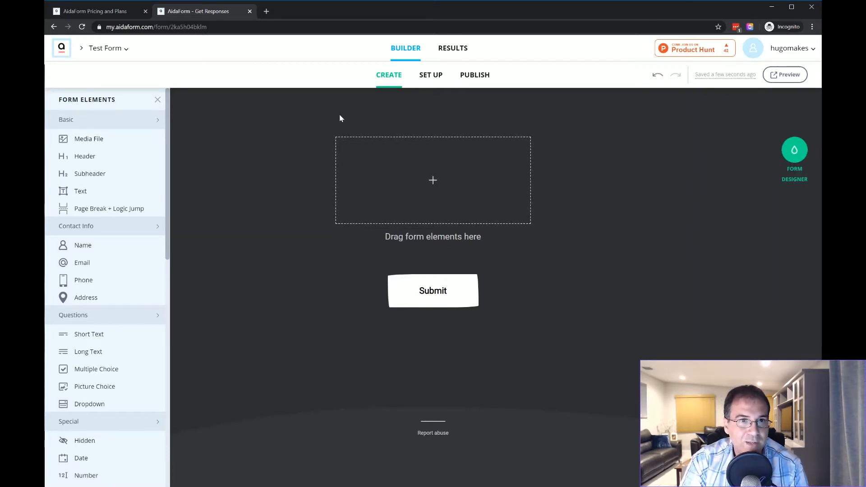
Set the form's After Submit action to Go to Page in the general setup settings.
left_click(431, 78)
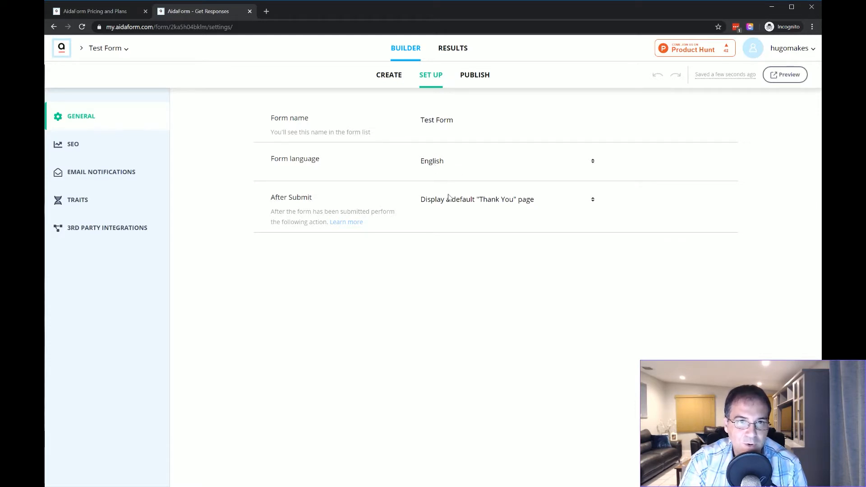
left_click(492, 202)
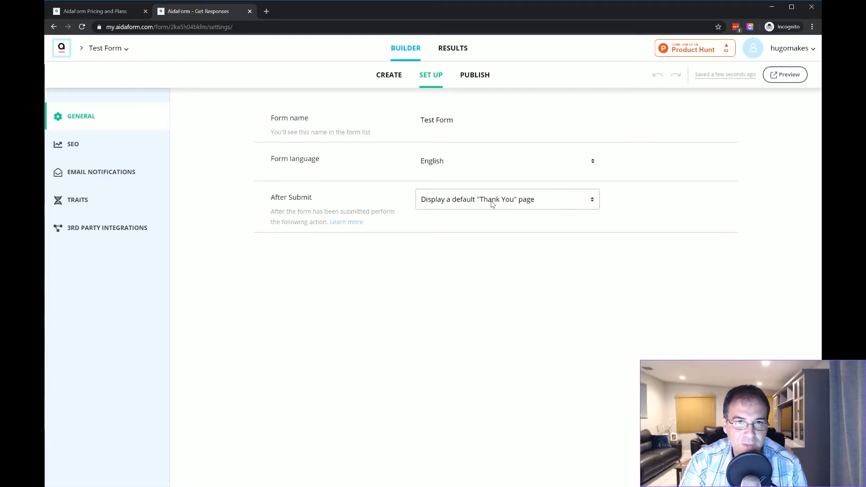
left_click(463, 229)
left_click(442, 227)
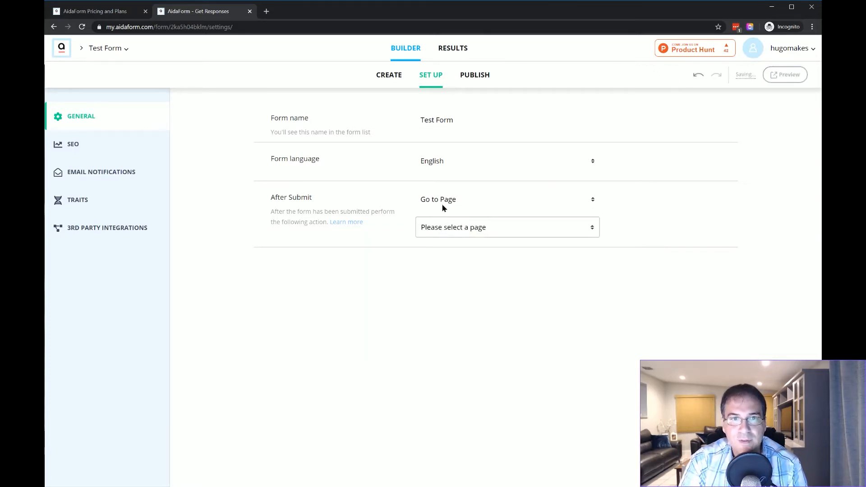
left_click(441, 207)
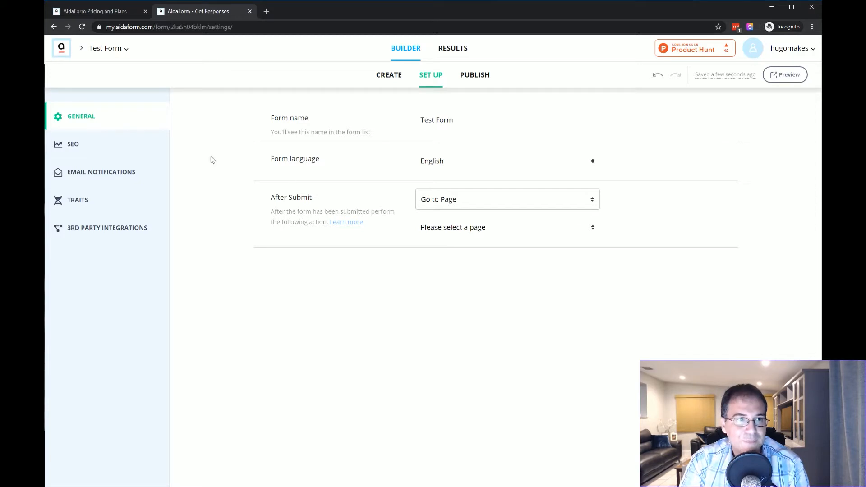
Review the form's SEO, traits and third-party integration settings.
left_click(81, 151)
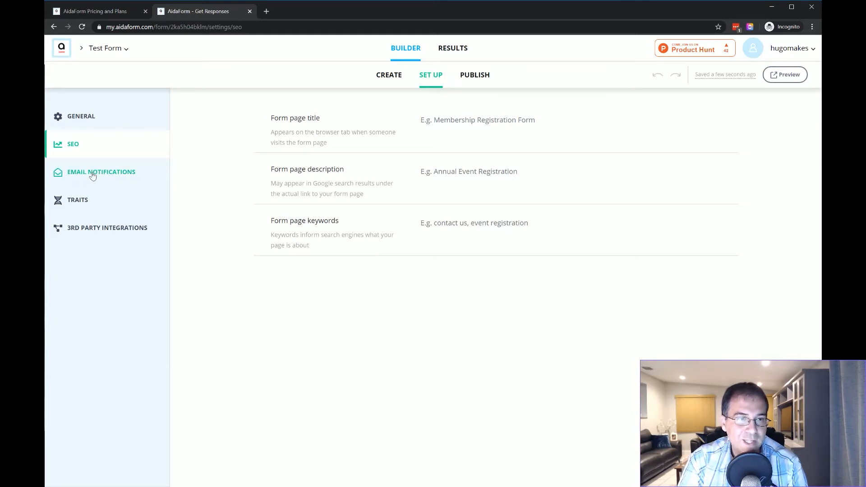
left_click(57, 203)
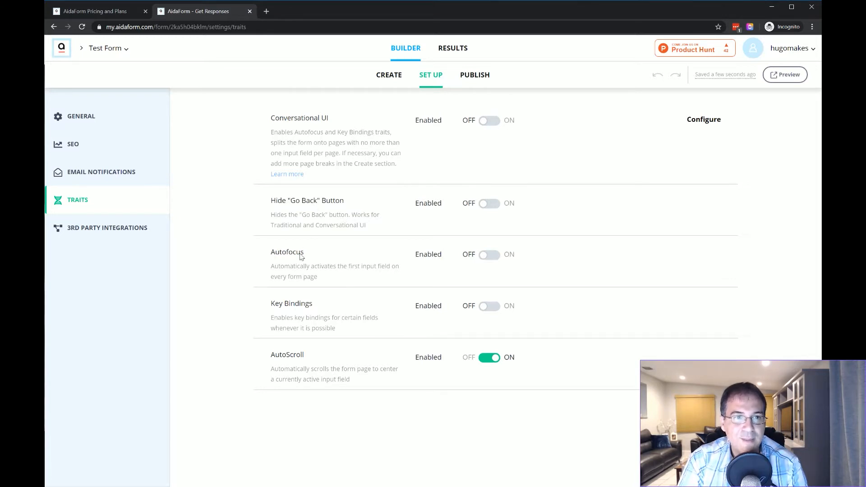
left_click(115, 235)
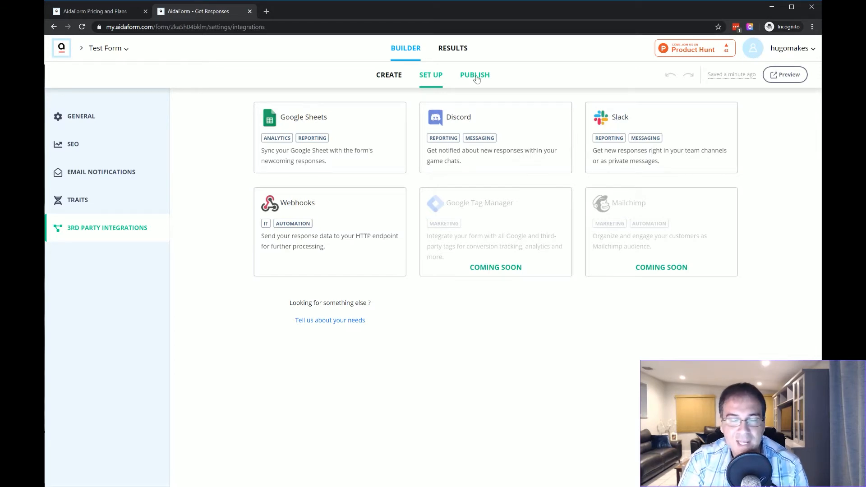
Return to form creation and add a header reading "Test Header" to the empty form.
left_click(397, 84)
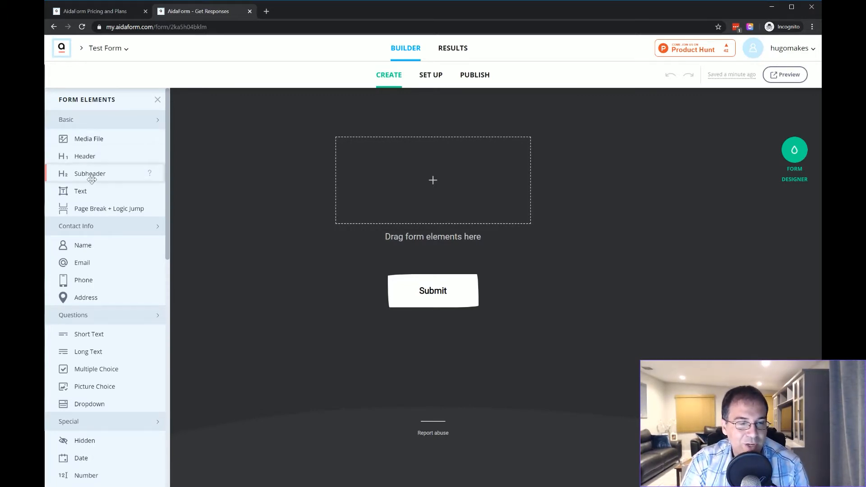
left_click_drag(77, 156, 430, 249)
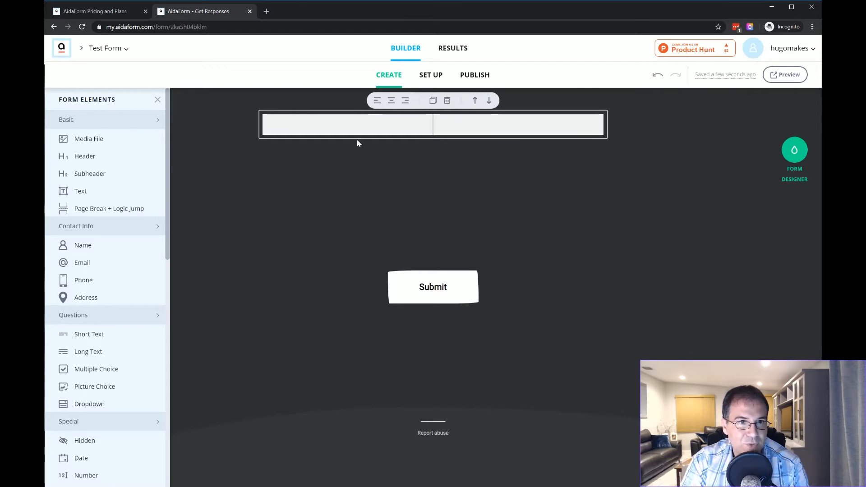
type("T")
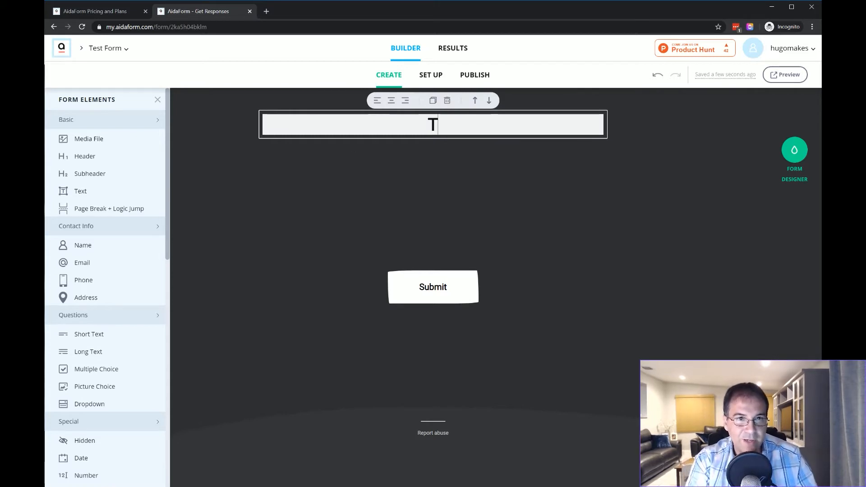
type("est Header")
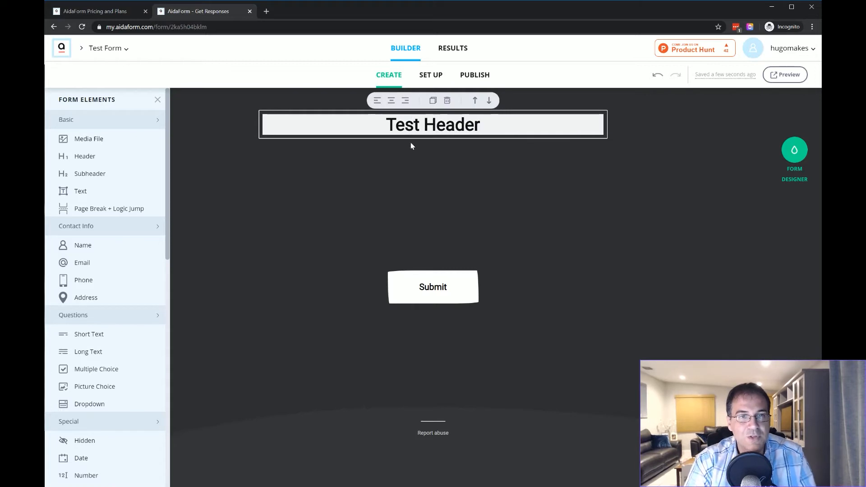
left_click(436, 209)
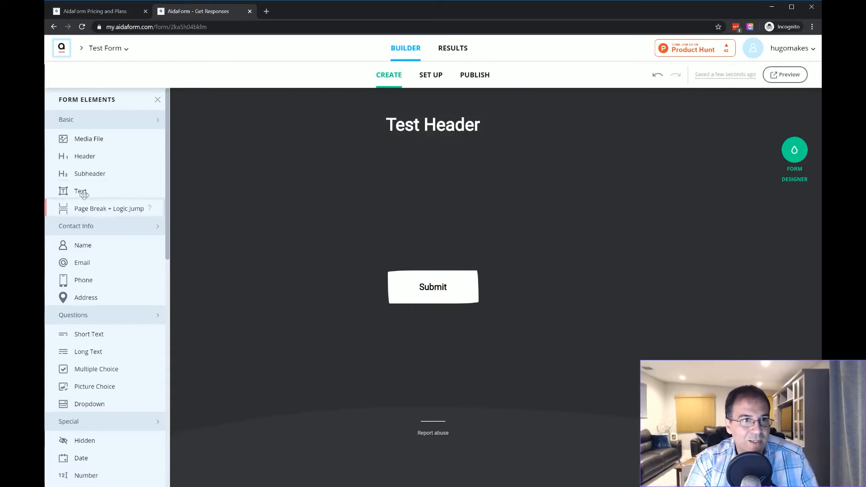
Add a text element below the header reading "This form is just a test.".
left_click_drag(83, 194, 411, 158)
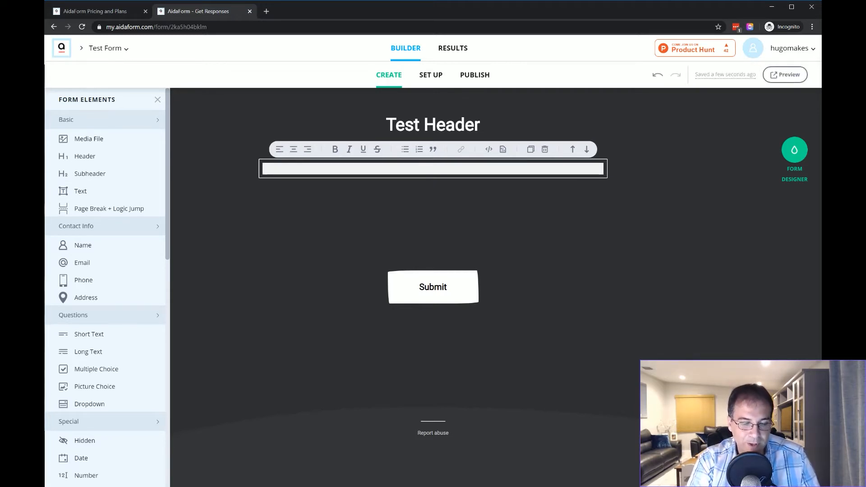
type("This form is")
key("BackSpace")
type("form is just a test.")
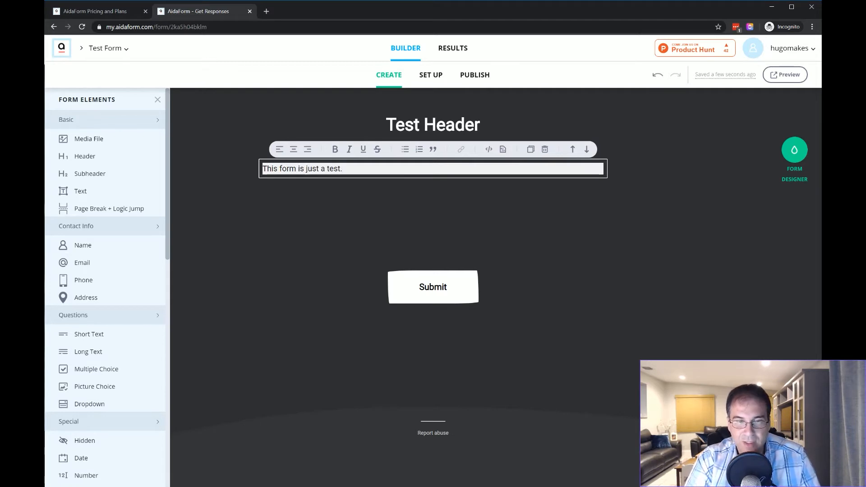
key("ctrl+a")
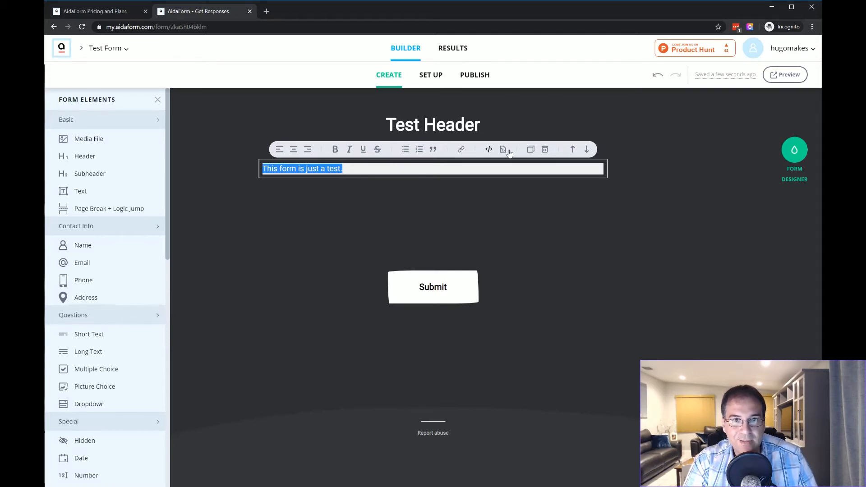
left_click(364, 189)
left_click(414, 168)
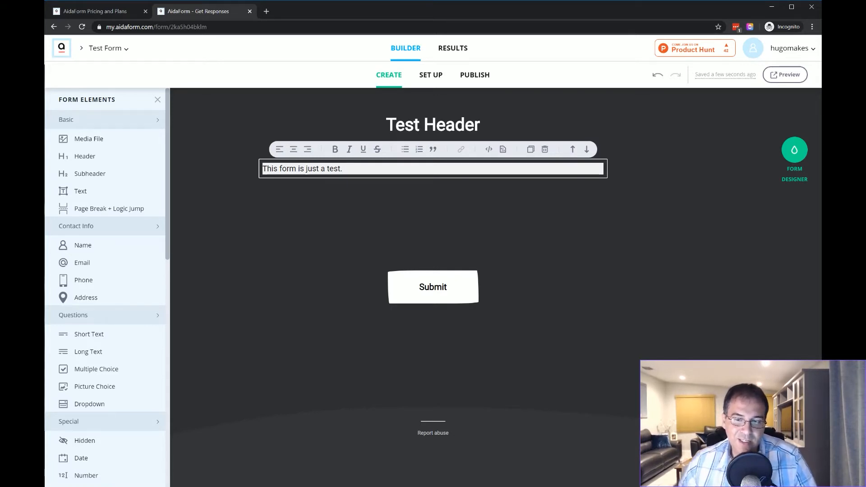
left_click(239, 139)
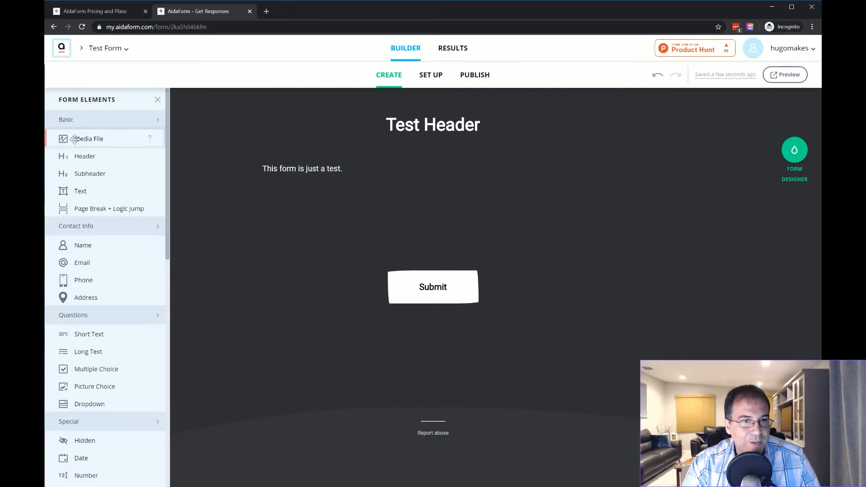
Insert a media file element between the header and the text, and set its type to Video.
left_click_drag(70, 139, 399, 153)
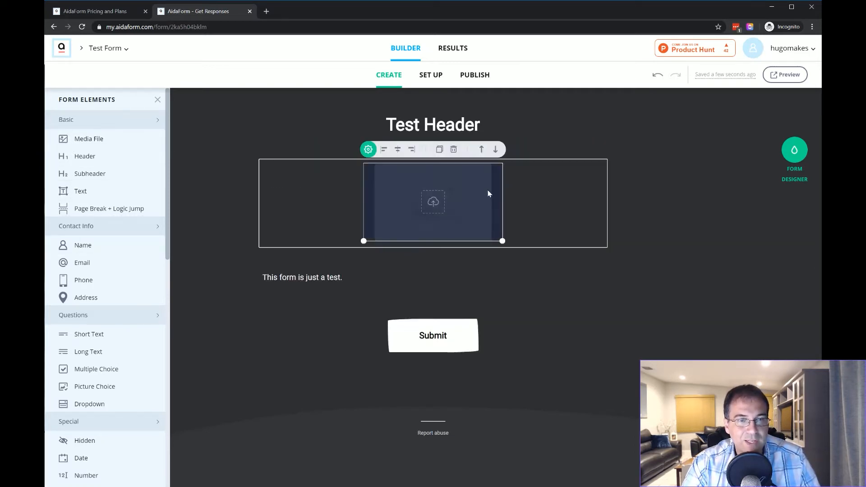
left_click(368, 149)
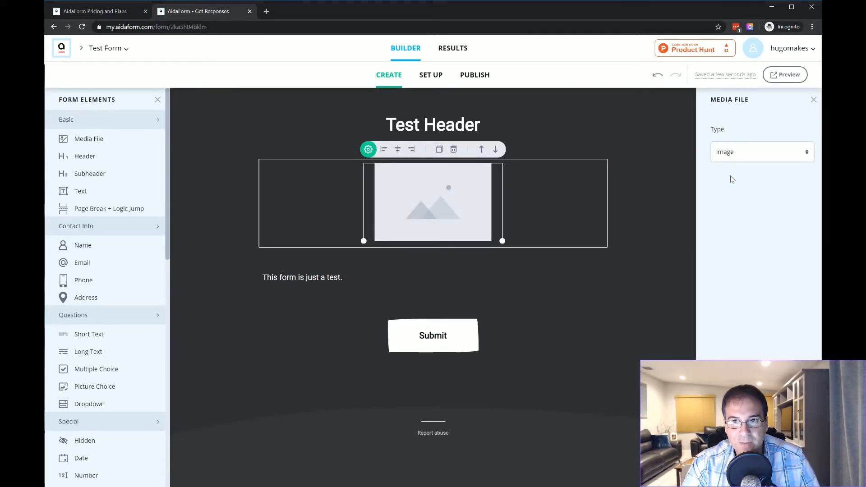
left_click(731, 185)
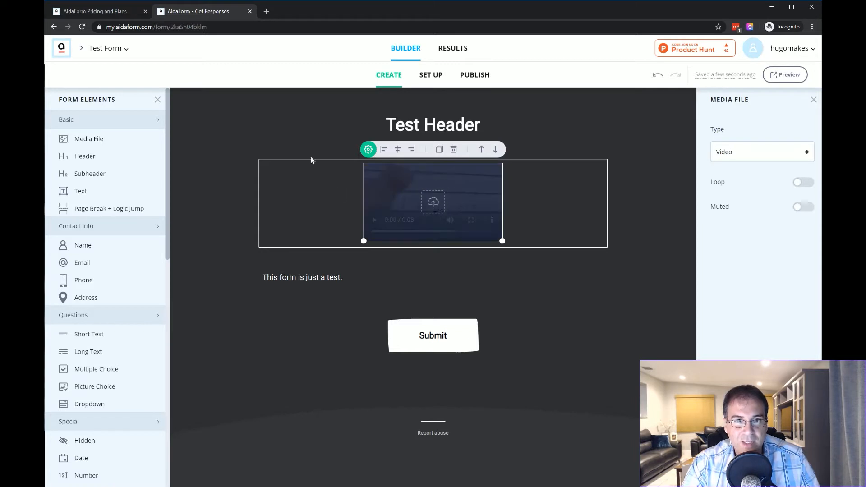
left_click(316, 126)
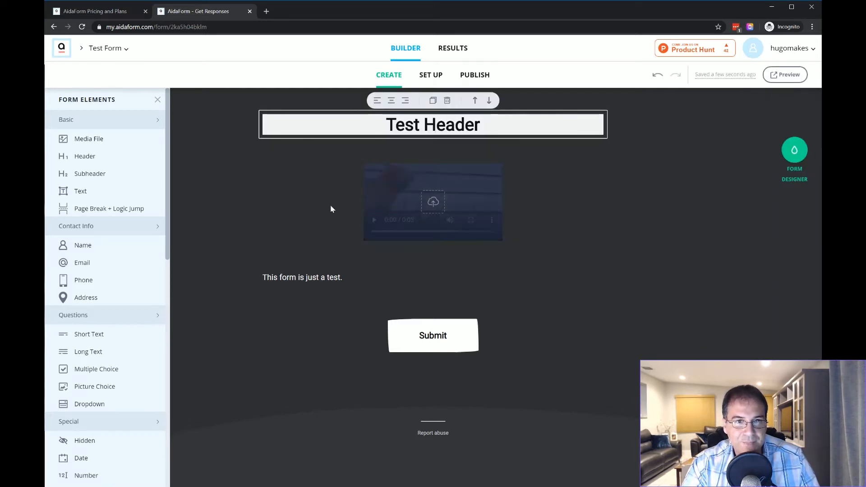
Move the video element below the text and back above it.
left_click(475, 182)
left_click(495, 150)
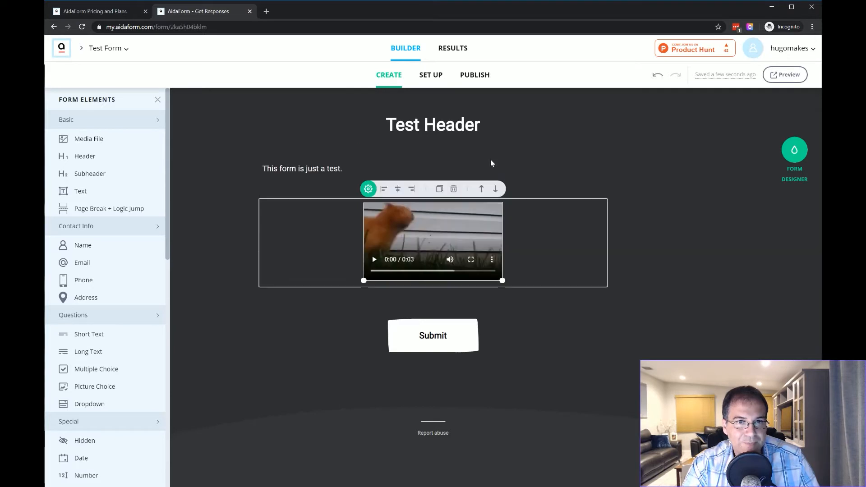
left_click(481, 188)
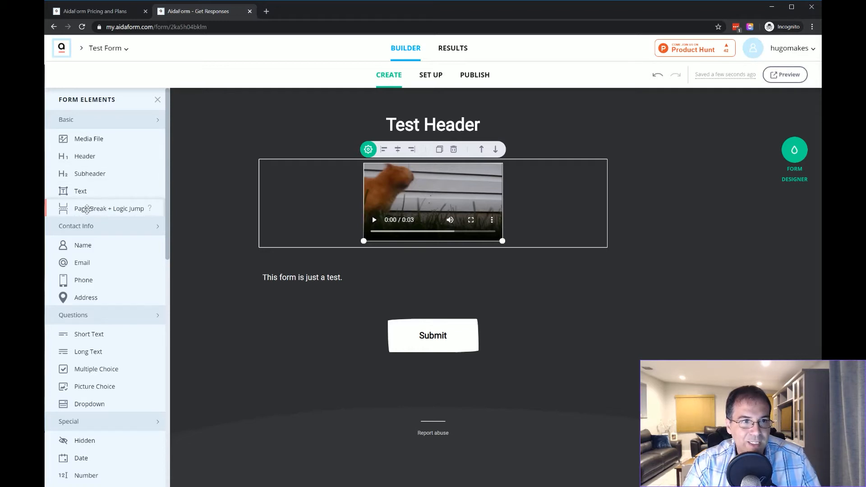
Add a Page Break + Logic Jump element below the text and view its settings.
left_click_drag(86, 209, 394, 301)
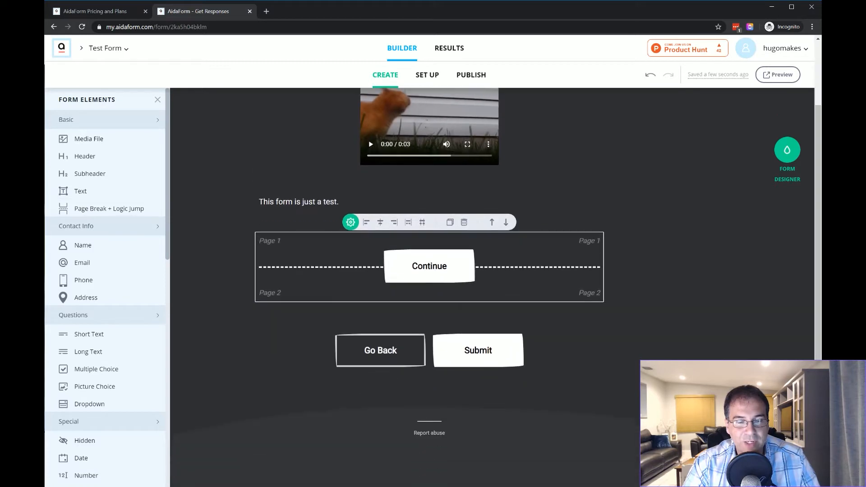
left_click(353, 222)
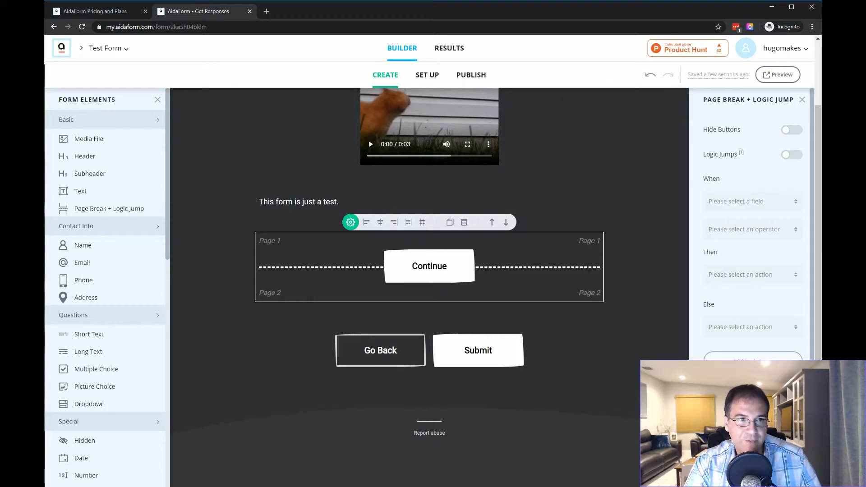
left_click(454, 266)
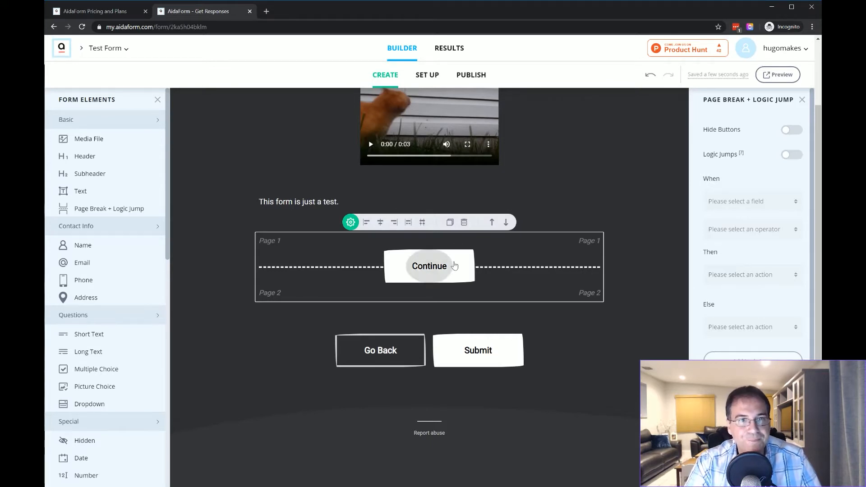
Delete the page break and the video element from the form.
left_click(462, 224)
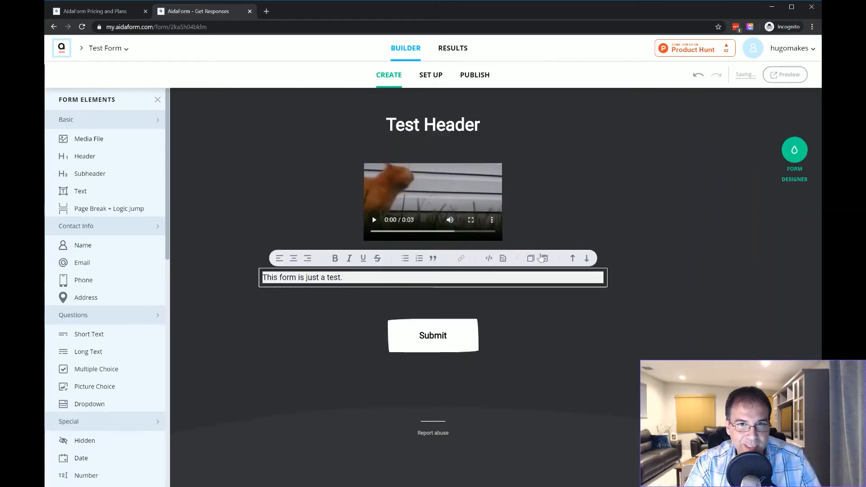
left_click(483, 180)
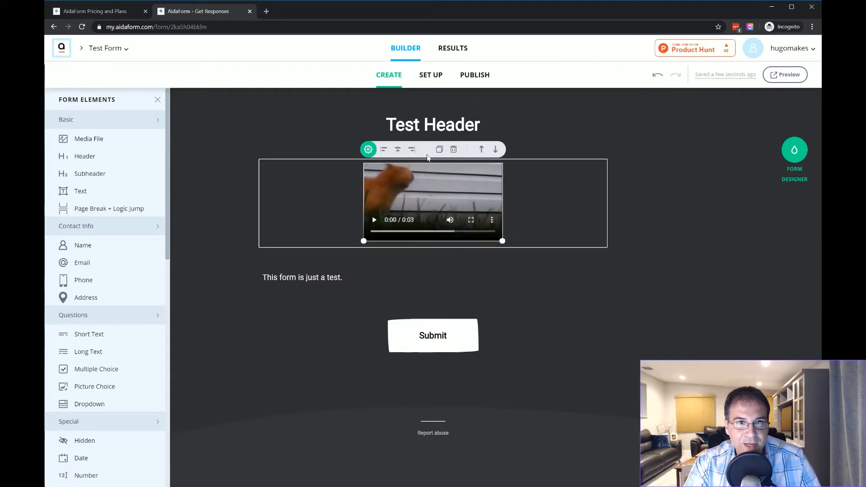
left_click(453, 149)
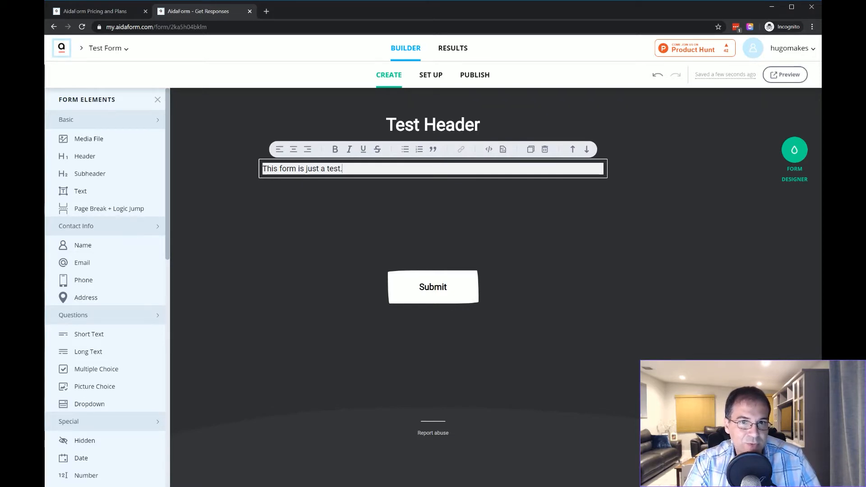
Add Name, Email and Phone contact fields in that order below the text.
left_click_drag(68, 241, 373, 197)
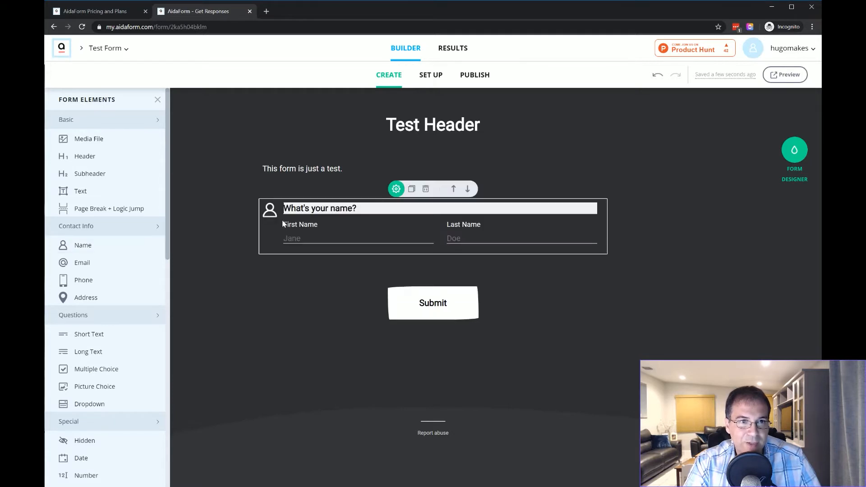
left_click_drag(84, 262, 352, 262)
left_click_drag(77, 279, 378, 316)
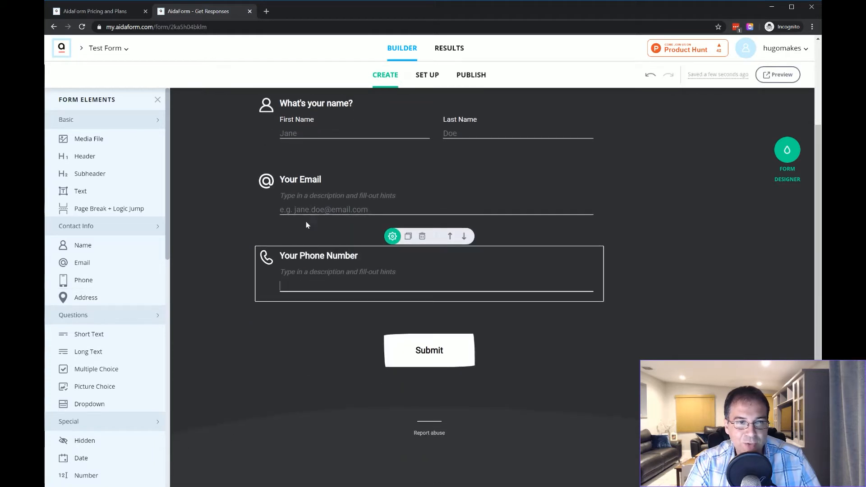
Open the Email field's settings and examine its required, description, placeholder and icon options.
scroll(307, 207, "up", 2)
left_click(349, 277)
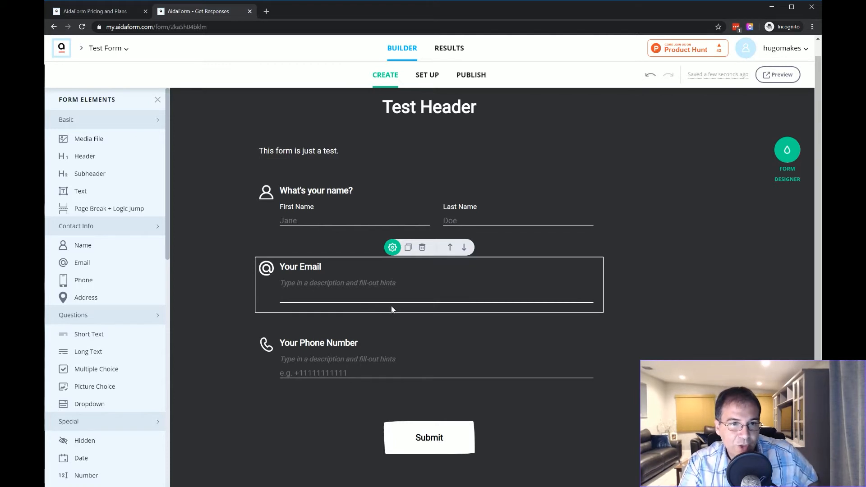
left_click(775, 150)
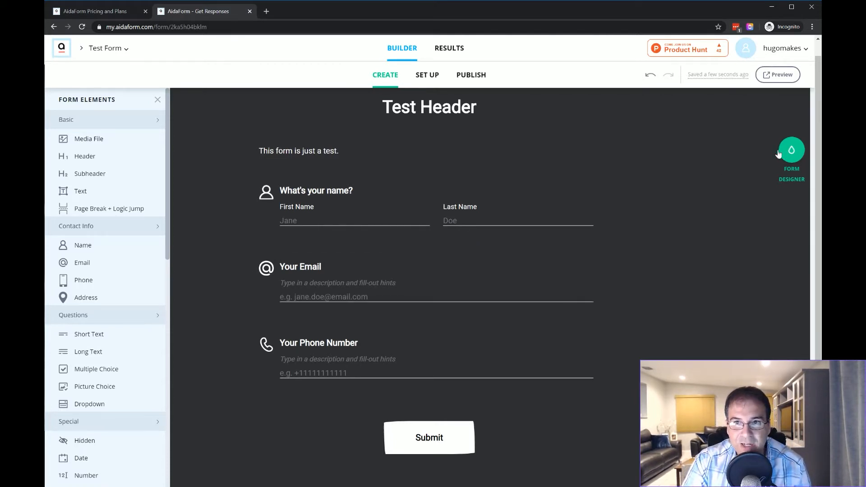
left_click(283, 280)
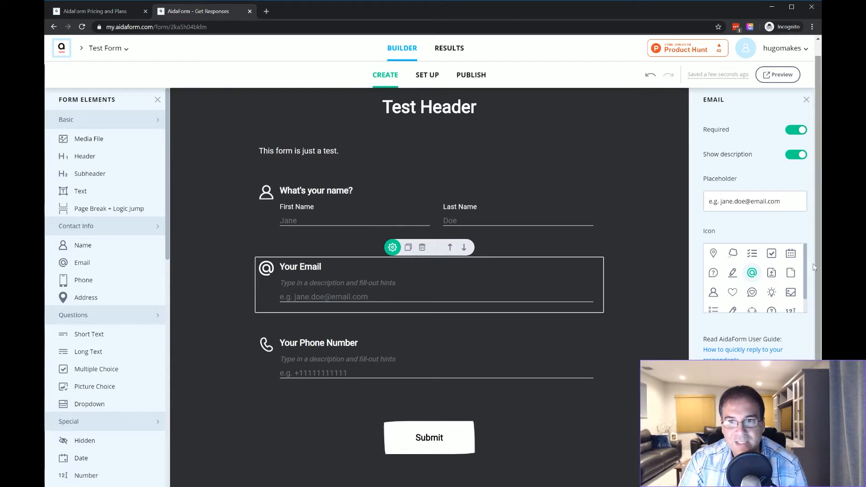
scroll(807, 266, "down", 2)
scroll(807, 259, "up", 2)
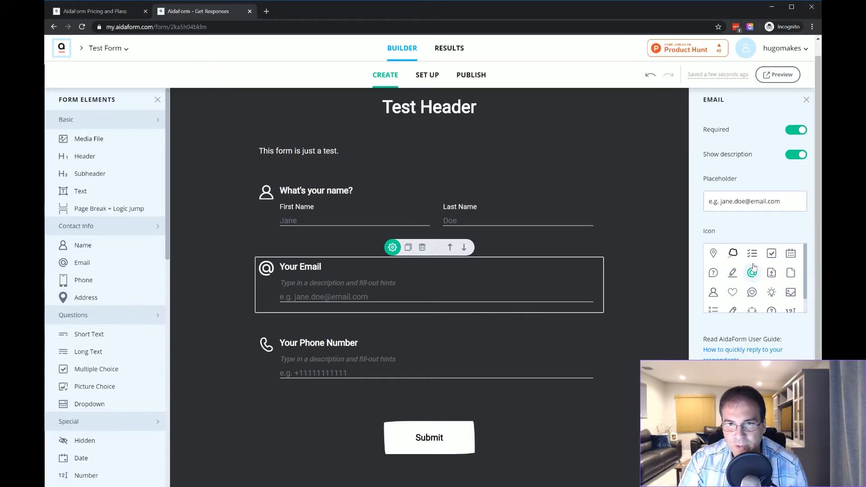
Look through the remaining icon choices in the Email field's settings.
scroll(804, 285, "down", 3)
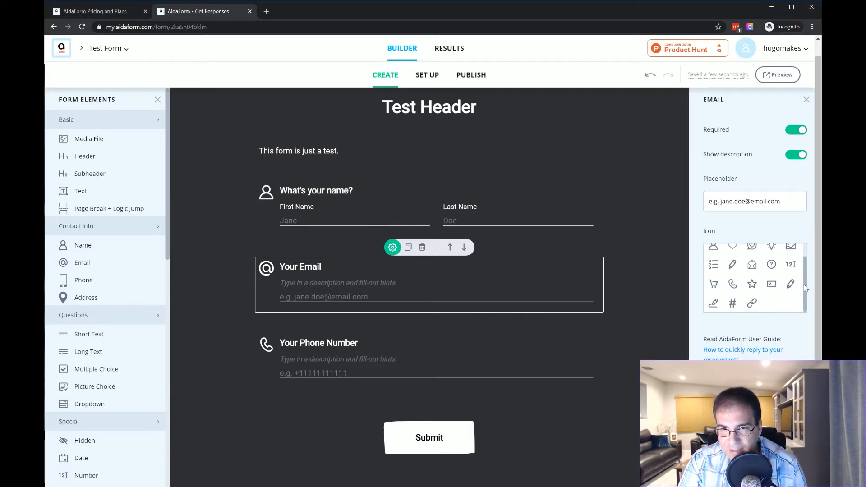
scroll(803, 271, "up", 3)
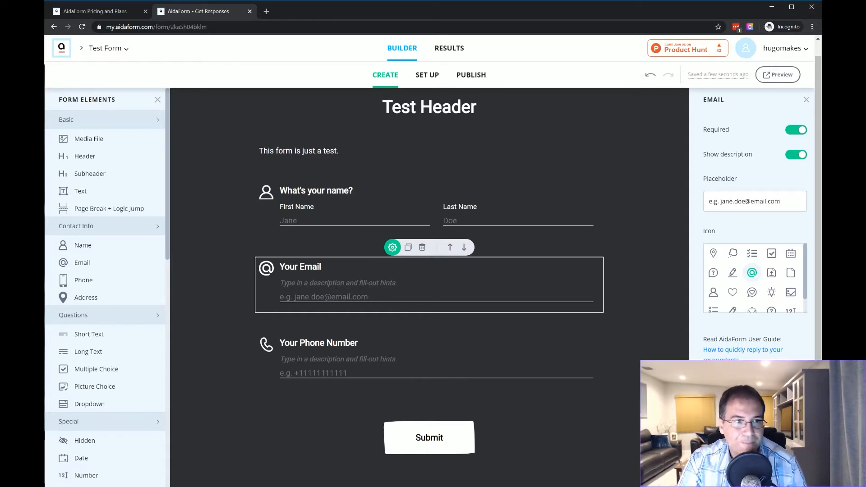
Add an Address field below the phone number, hide its Street Address Line 2 and review its placeholder settings.
left_click_drag(49, 291, 337, 415)
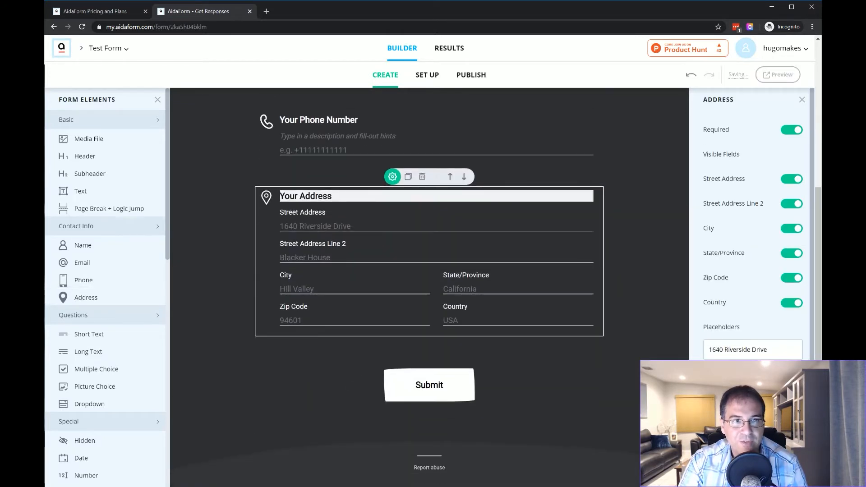
left_click(280, 226)
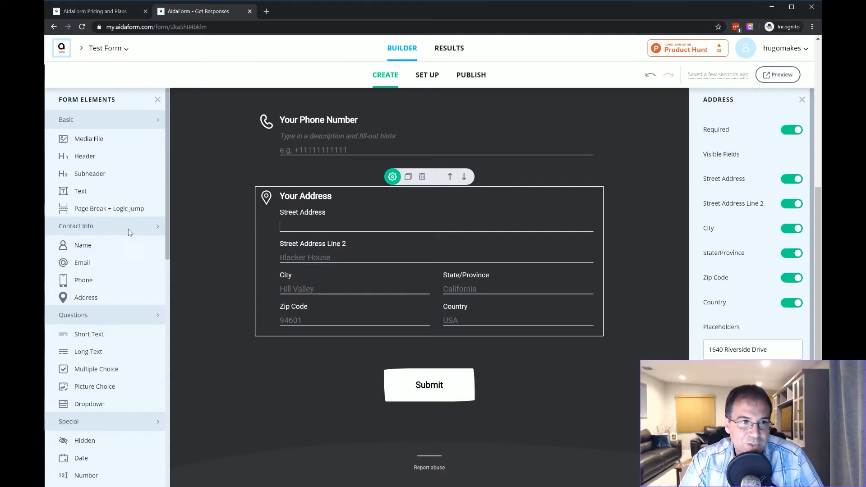
left_click(791, 205)
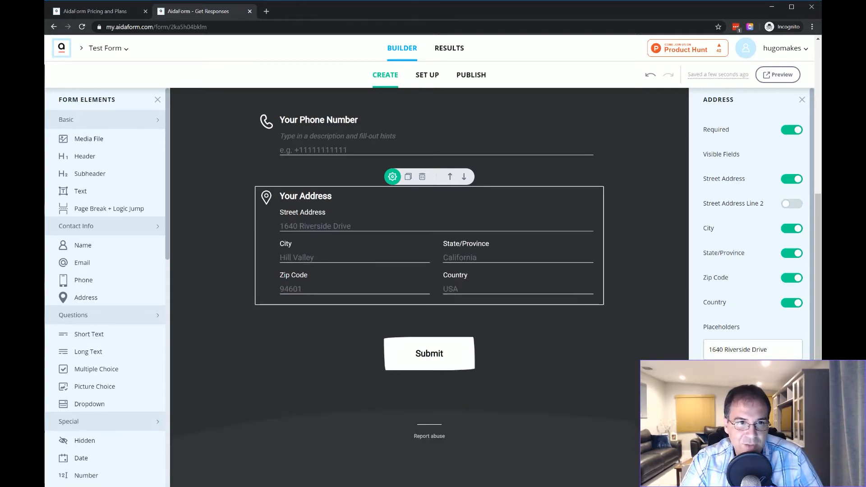
scroll(752, 226, "down", 4)
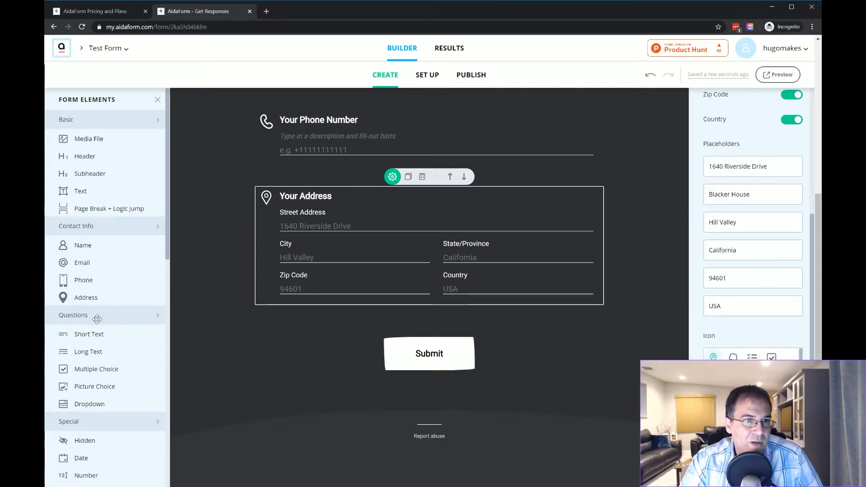
Replace the Name field above the email with a Short Text question titled "Full Name".
scroll(97, 316, "down", 3)
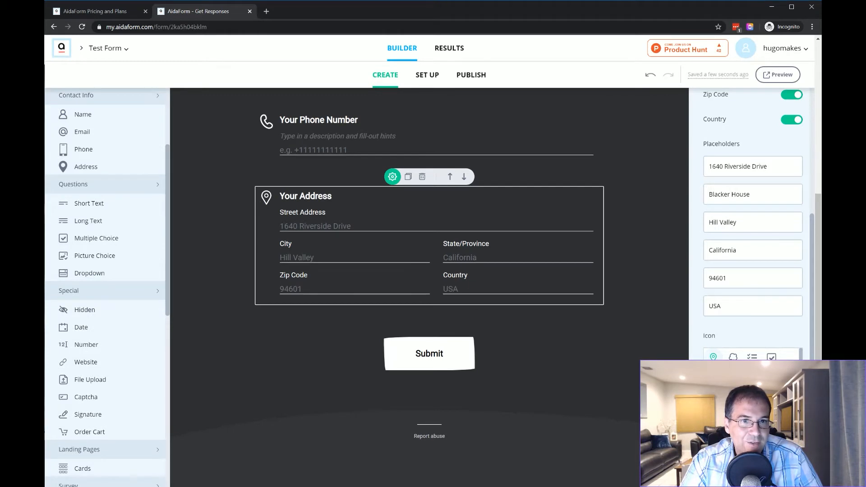
scroll(298, 164, "up", 4)
left_click(306, 142)
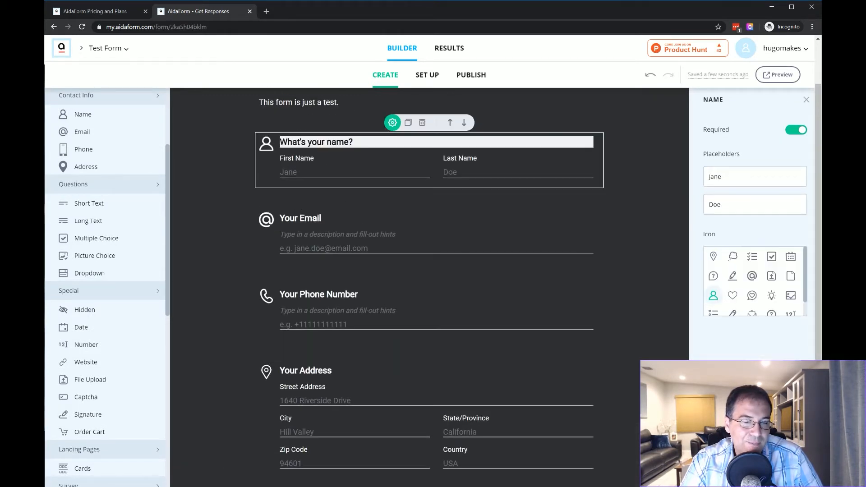
left_click(422, 122)
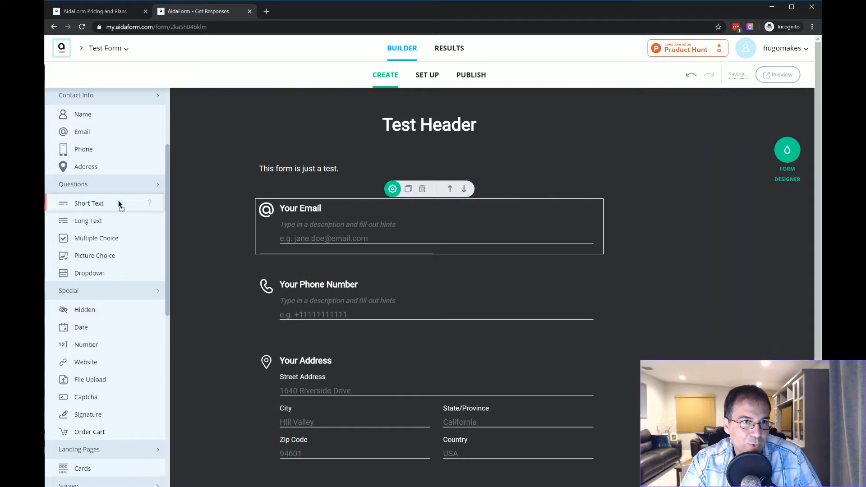
left_click_drag(120, 201, 360, 199)
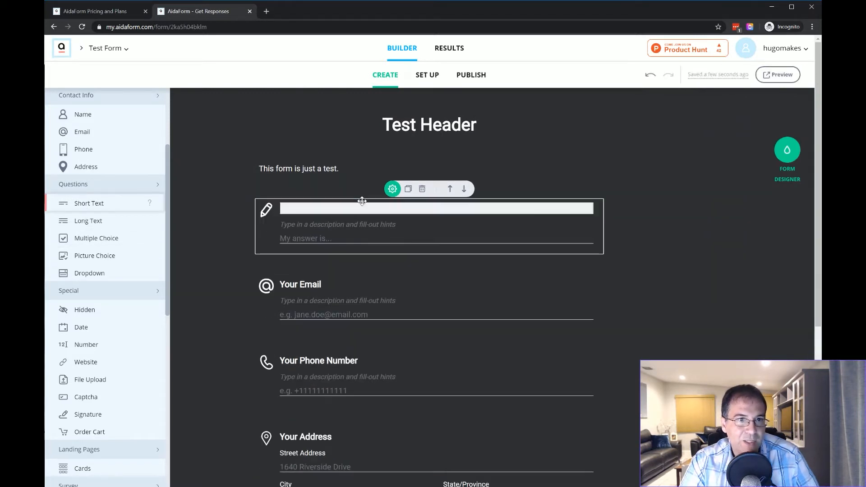
type("Full Name")
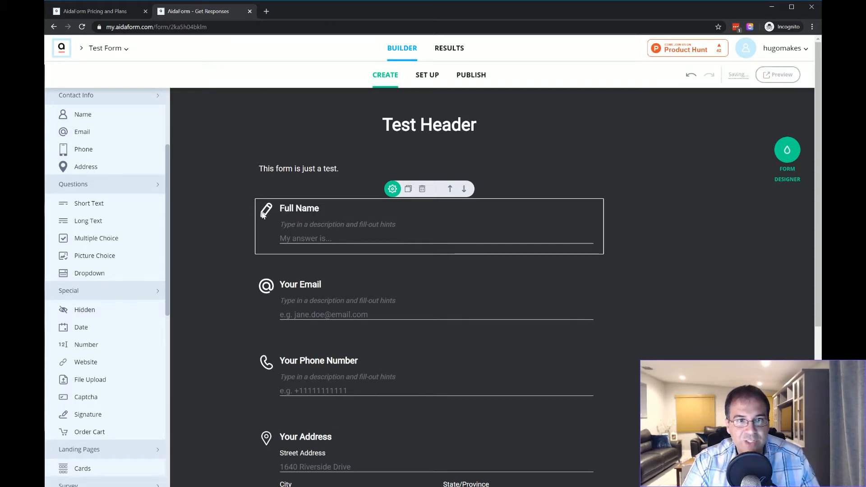
Give the Full Name question the person icon and hide its description.
left_click(392, 189)
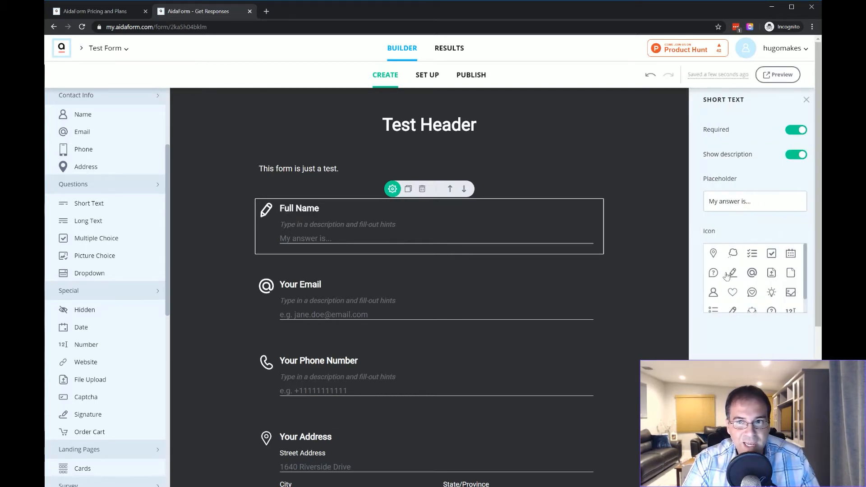
left_click(713, 292)
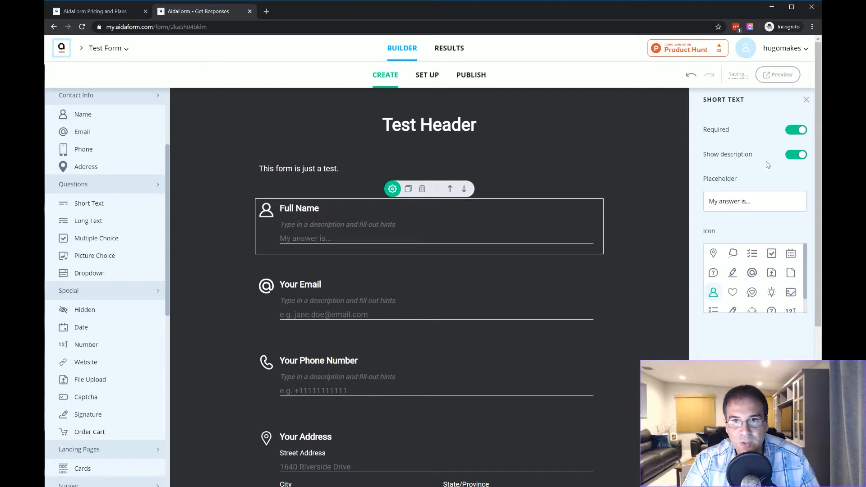
left_click(794, 154)
left_click(604, 173)
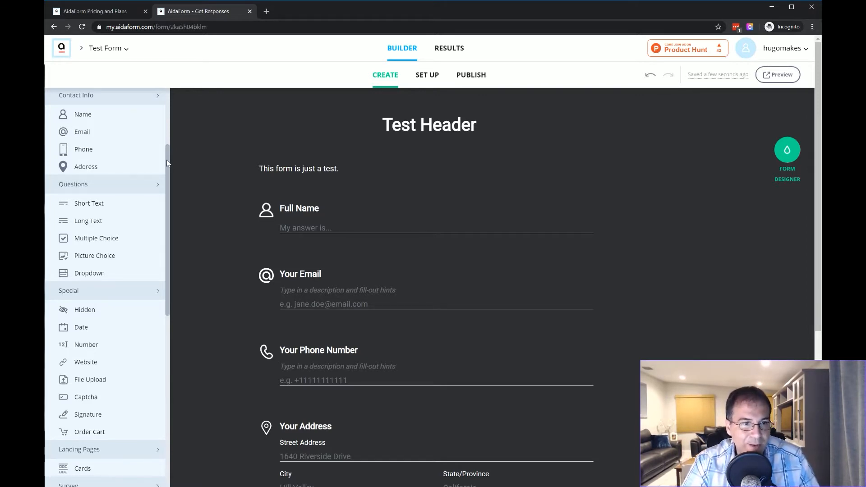
Add a Long Text question between the address field and the Submit button.
scroll(373, 268, "down", 4)
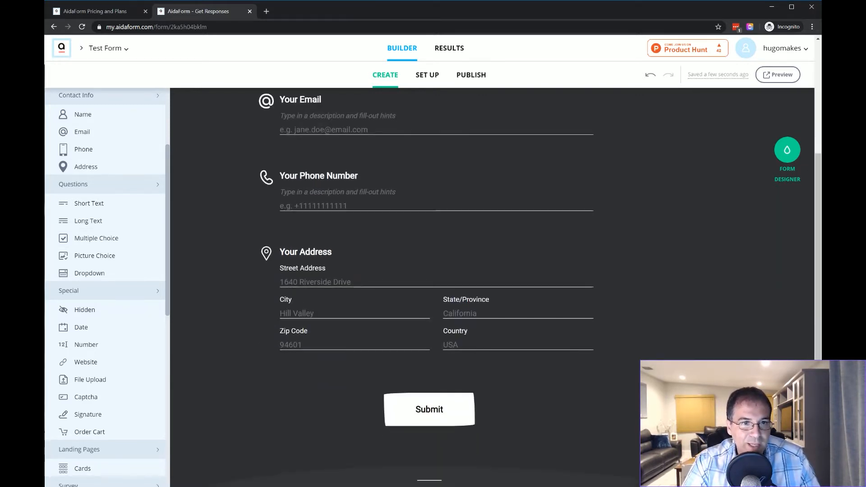
scroll(432, 271, "down", 1)
left_click_drag(85, 220, 440, 337)
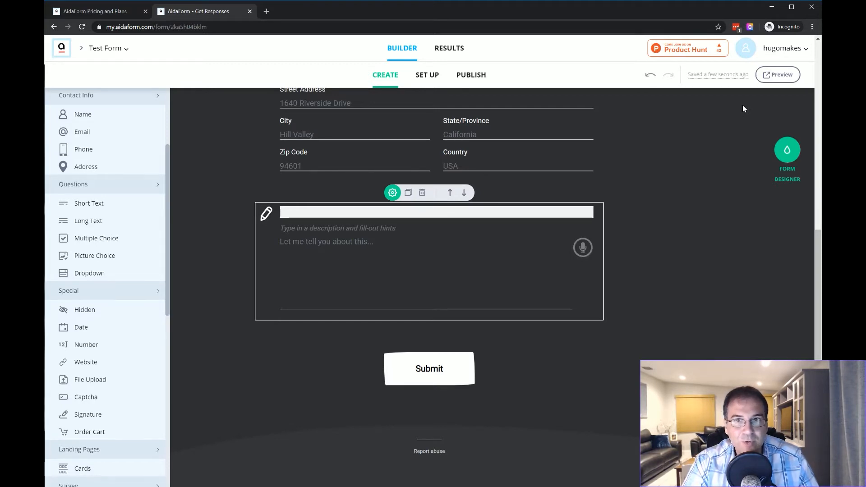
Preview the form down to the long text question and return to the builder.
left_click(771, 74)
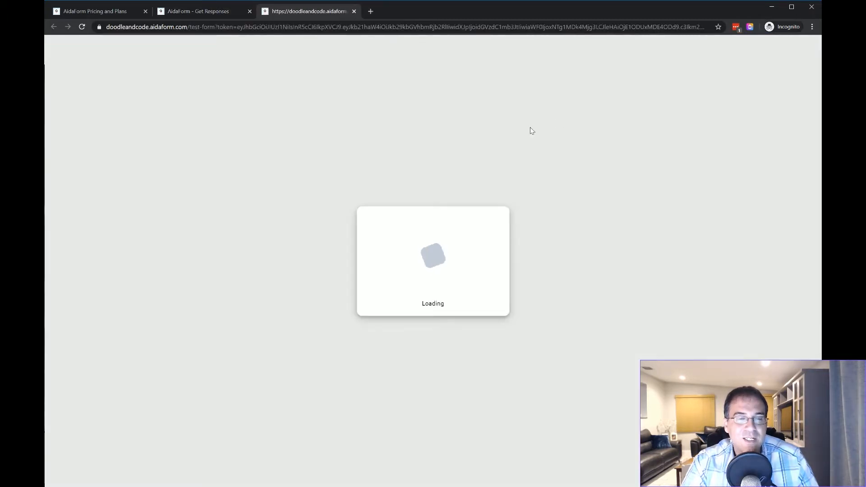
scroll(571, 291, "down", 4)
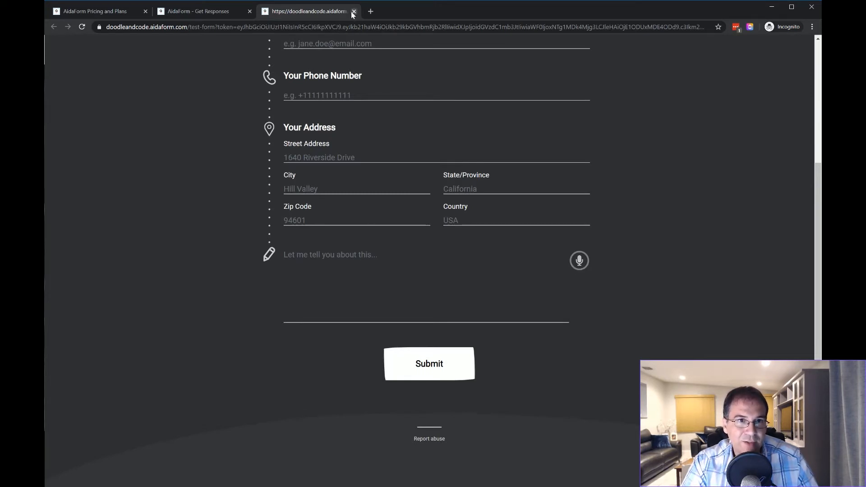
left_click(354, 12)
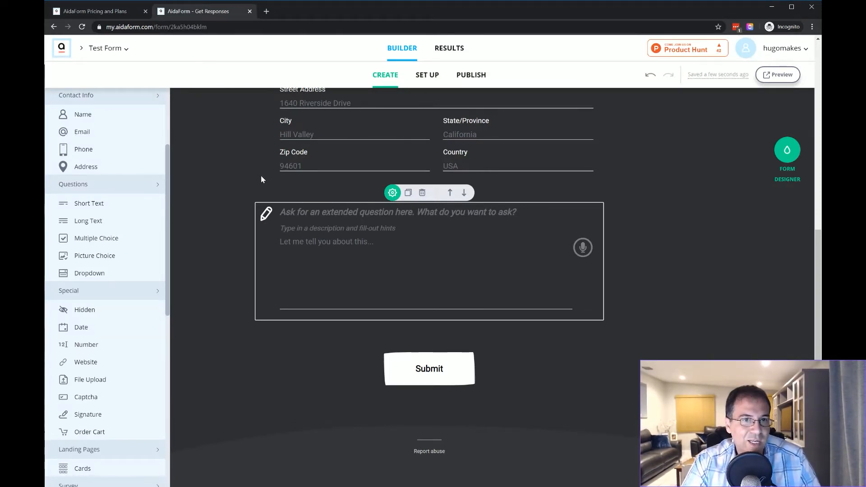
Add a Multiple Choice question below the long text question and allow multiple answers.
scroll(574, 179, "up", 3)
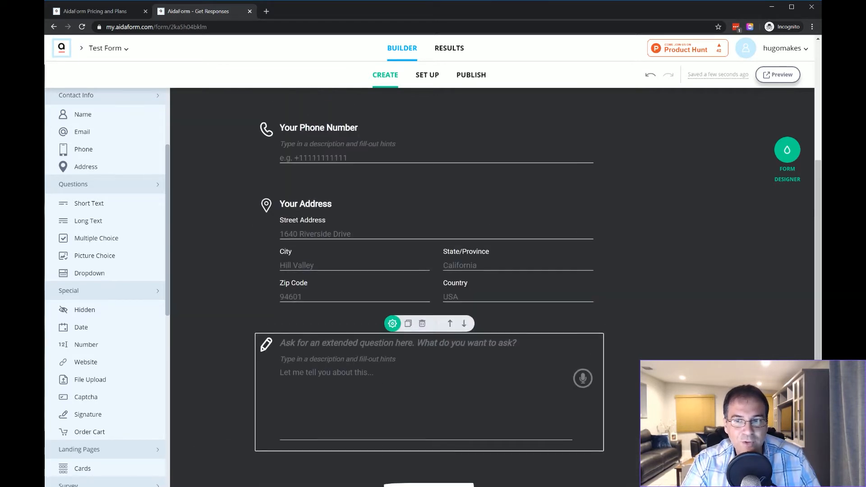
scroll(485, 320, "down", 2)
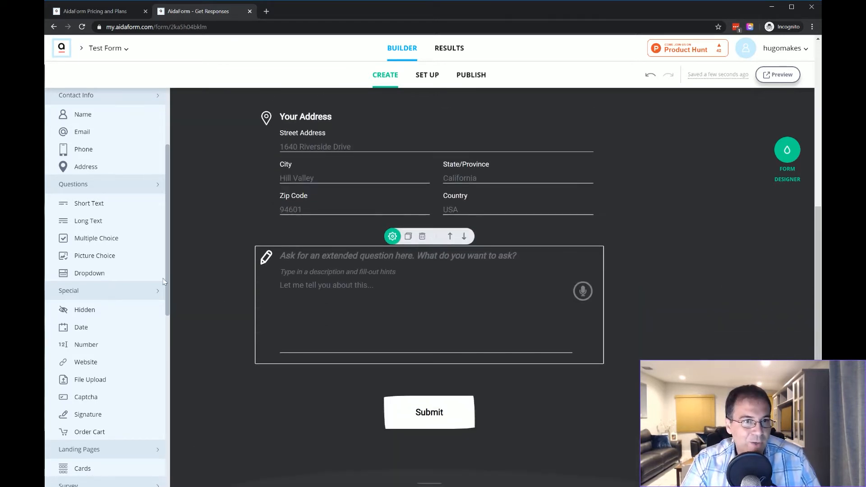
left_click_drag(92, 238, 333, 374)
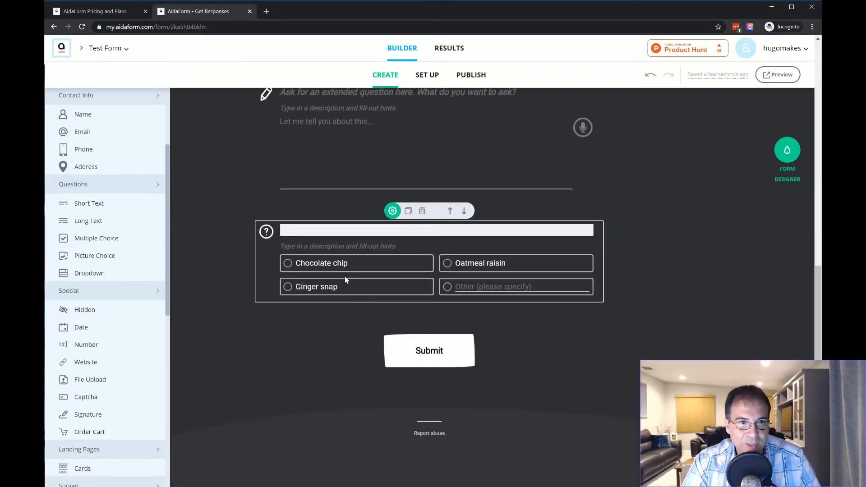
left_click(392, 211)
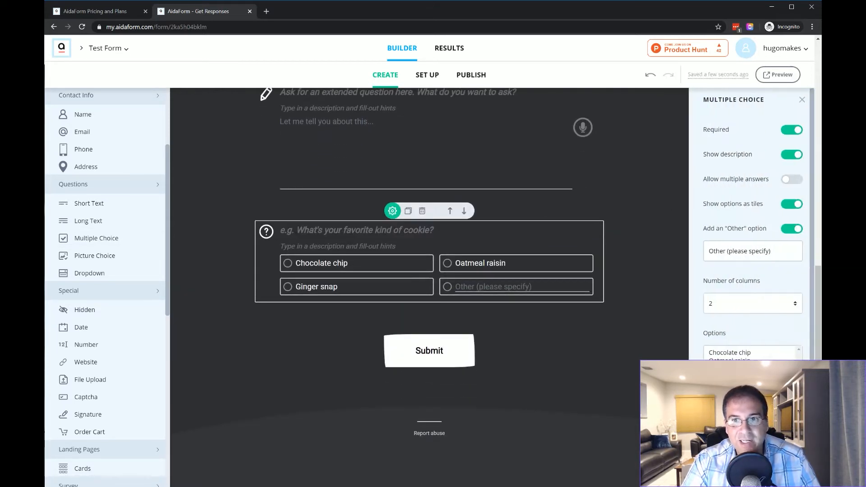
left_click(789, 181)
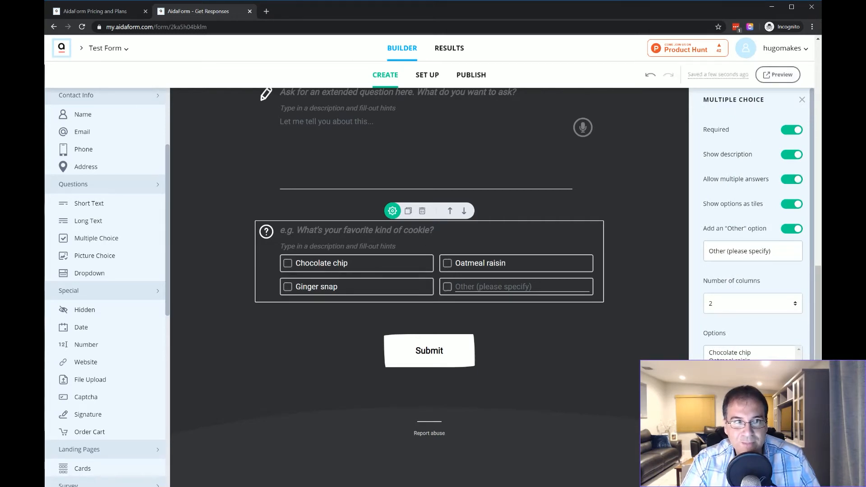
Turn off the tile display for the multiple choice options and turn it back on.
left_click(789, 205)
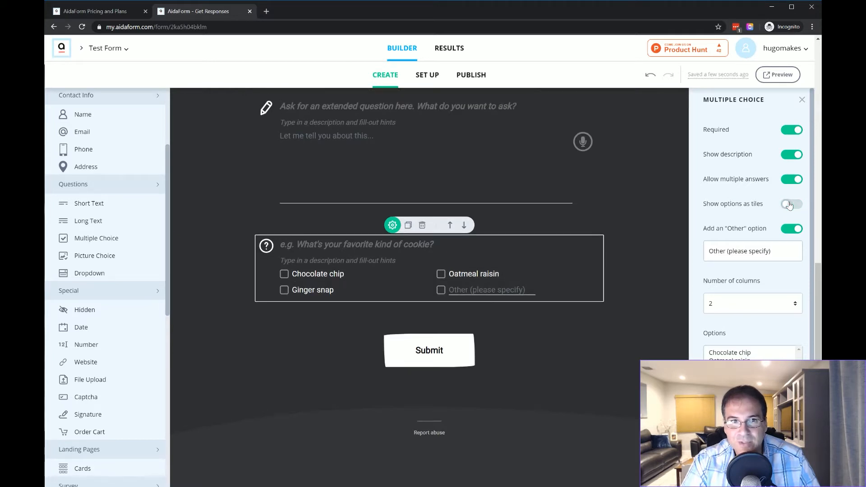
left_click(789, 205)
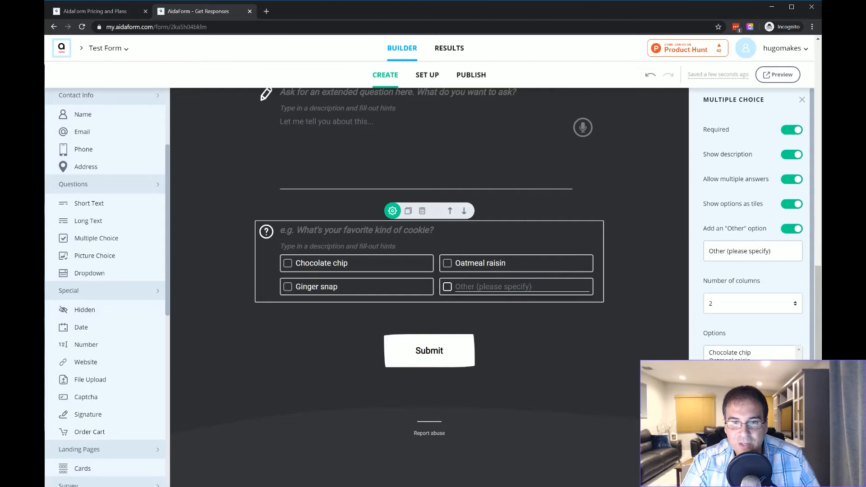
left_click(521, 286)
Try the multiple choice options in 3 columns and settle on 1 column.
left_click(745, 301)
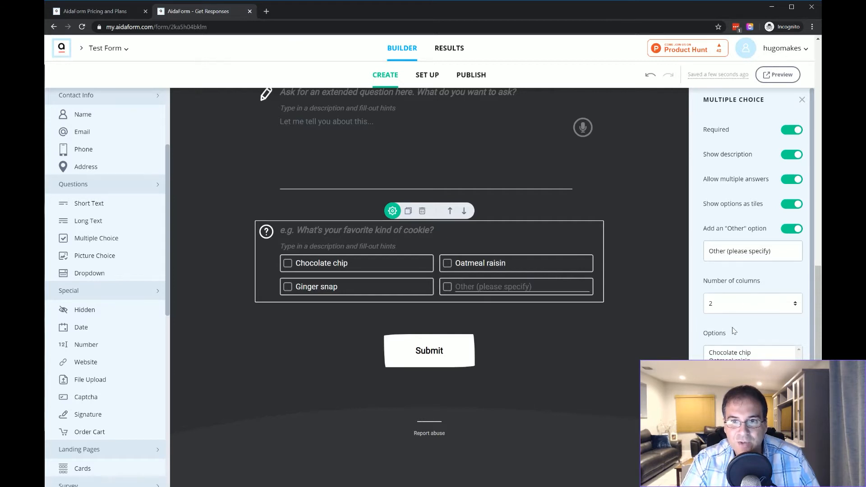
left_click(731, 337)
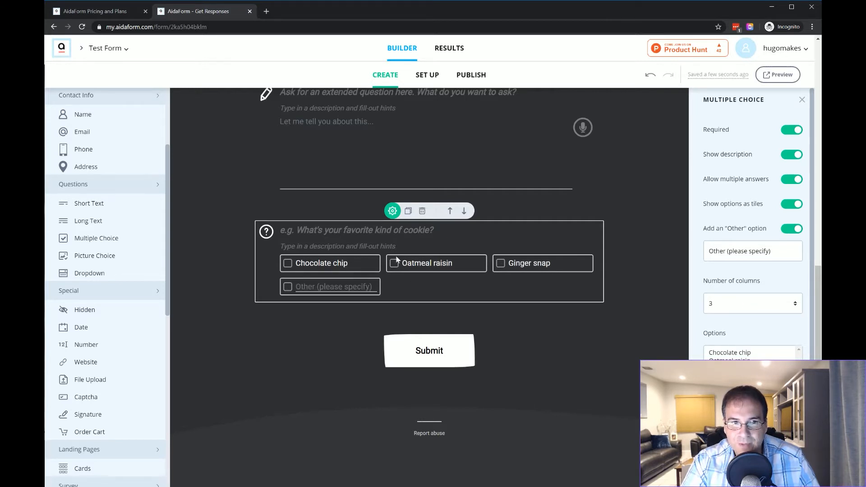
left_click(713, 323)
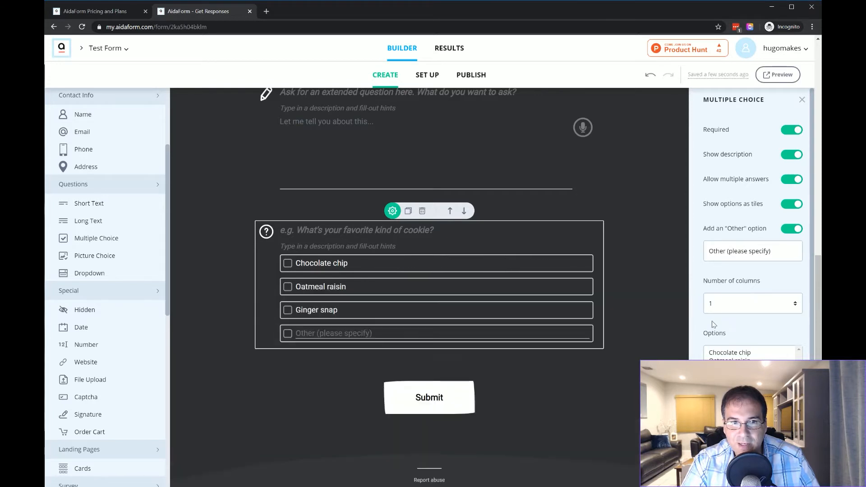
Add "Potato" as an option after Ginger snap in the multiple choice question.
scroll(800, 316, "down", 2)
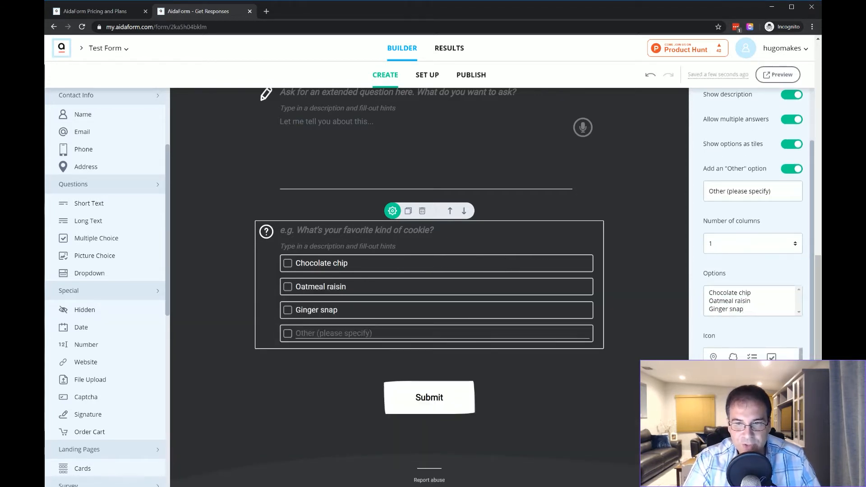
key("Return")
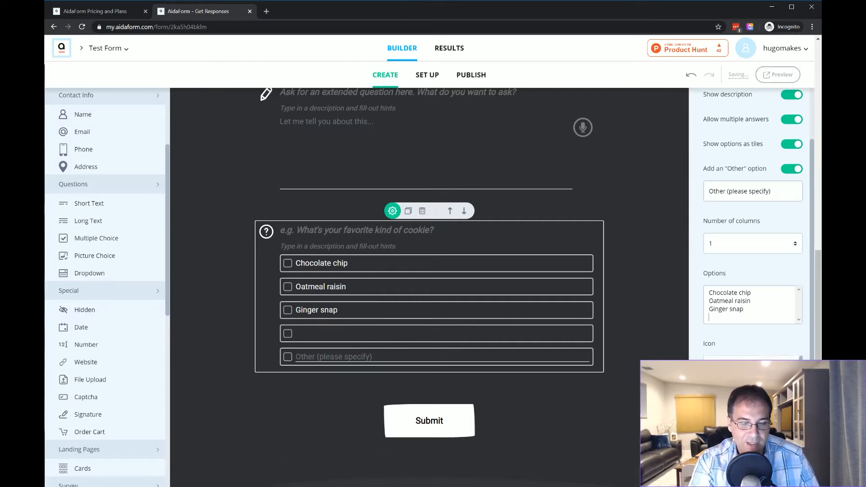
type("Potatoe")
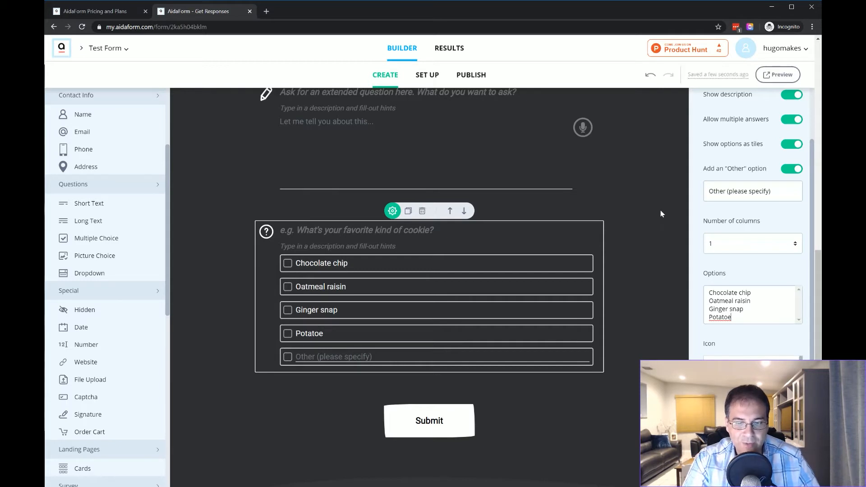
key("BackSpace")
left_click(679, 234)
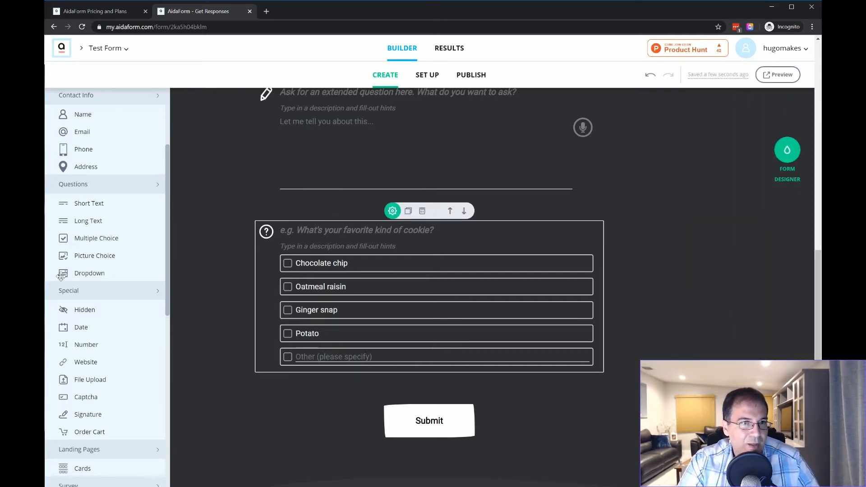
Add a Picture Choice question below the multiple choice question and open its settings.
left_click_drag(80, 252, 385, 388)
scroll(385, 388, "down", 3)
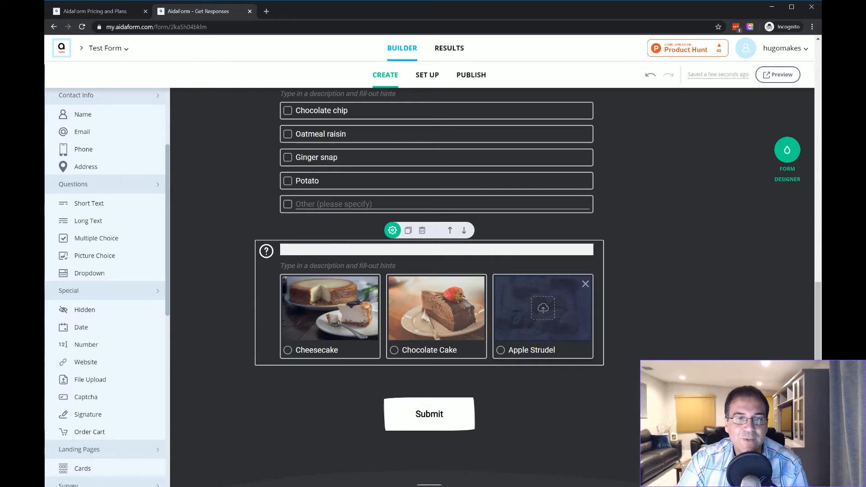
left_click(393, 230)
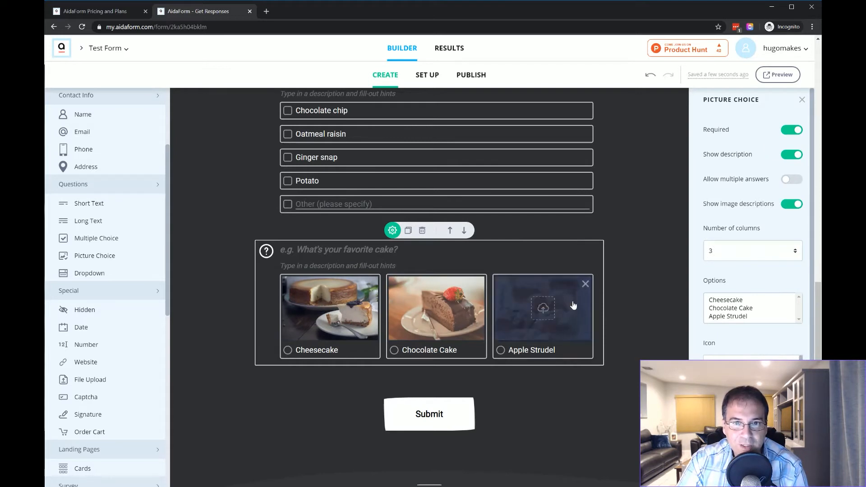
Try the picture choice options in 1 column and return them to 3 columns.
mouse_move(322, 314)
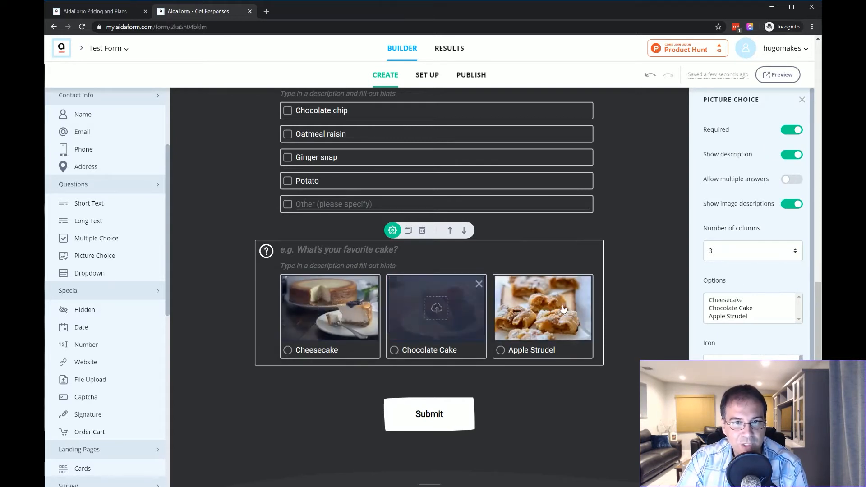
mouse_move(563, 307)
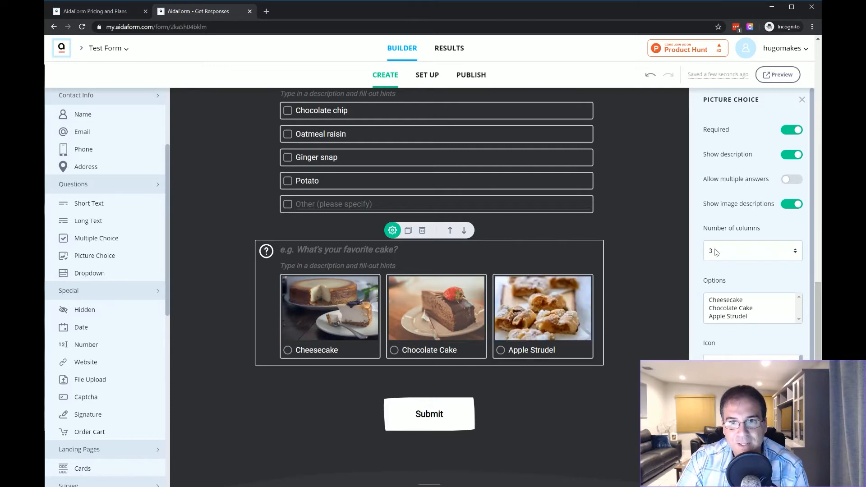
left_click(712, 268)
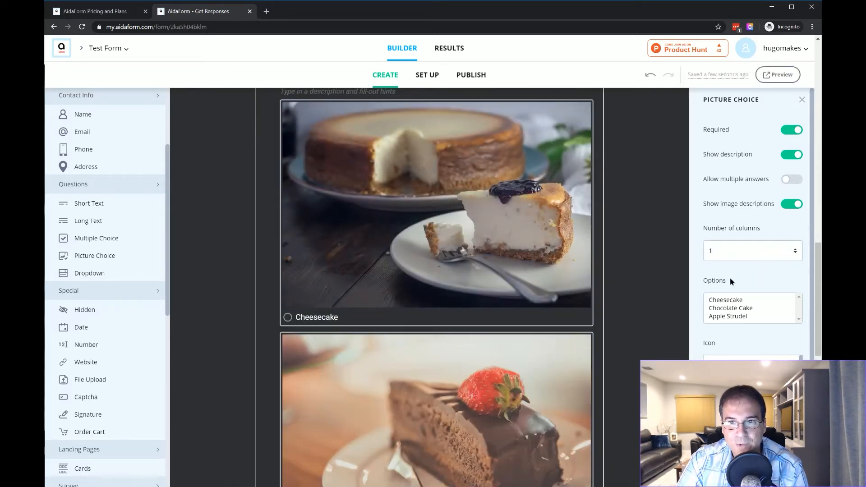
left_click(728, 276)
key("Down")
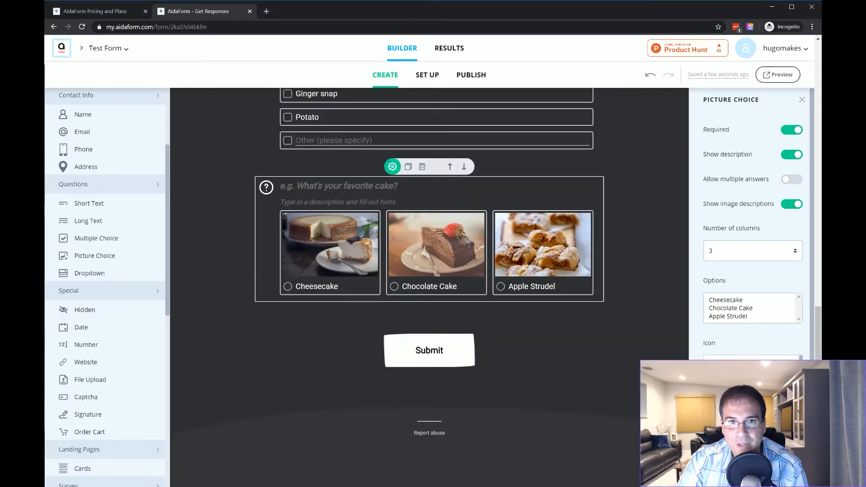
Switch the picture choice's image descriptions off and on again, and its multiple answers option on and off again.
left_click(794, 206)
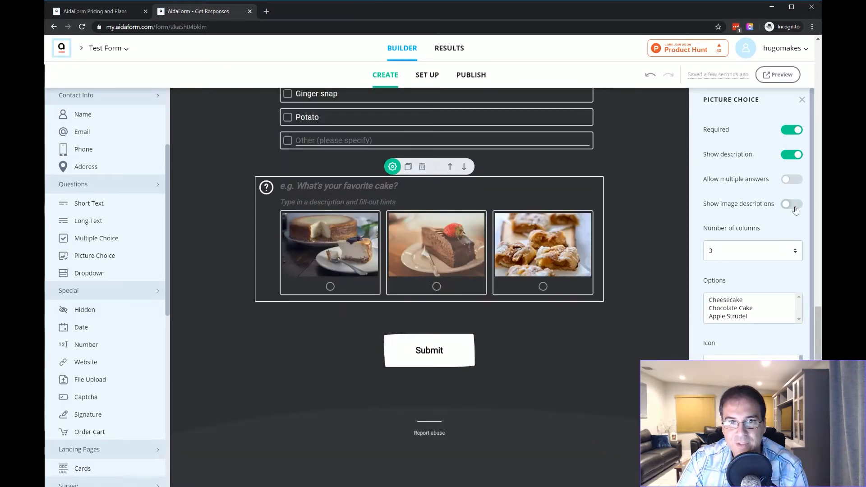
left_click(794, 205)
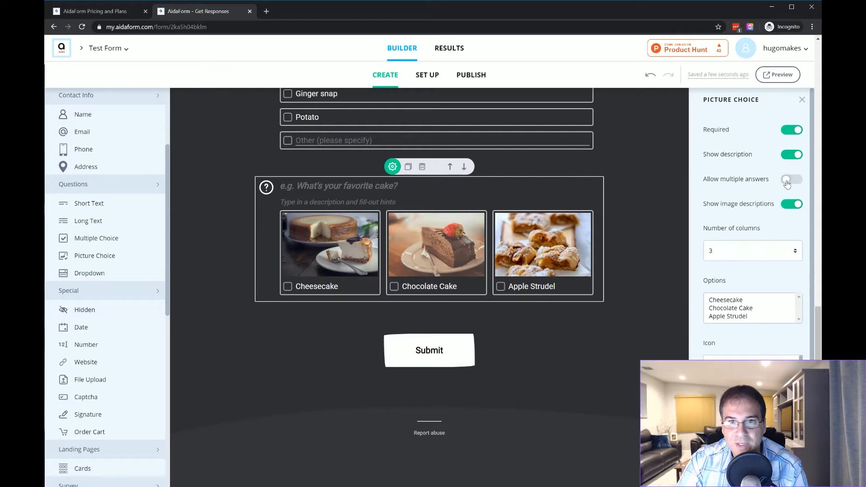
left_click(786, 180)
left_click(787, 180)
Change the picture choice question's icon to the image symbol and close its settings.
scroll(753, 352, "down", 1)
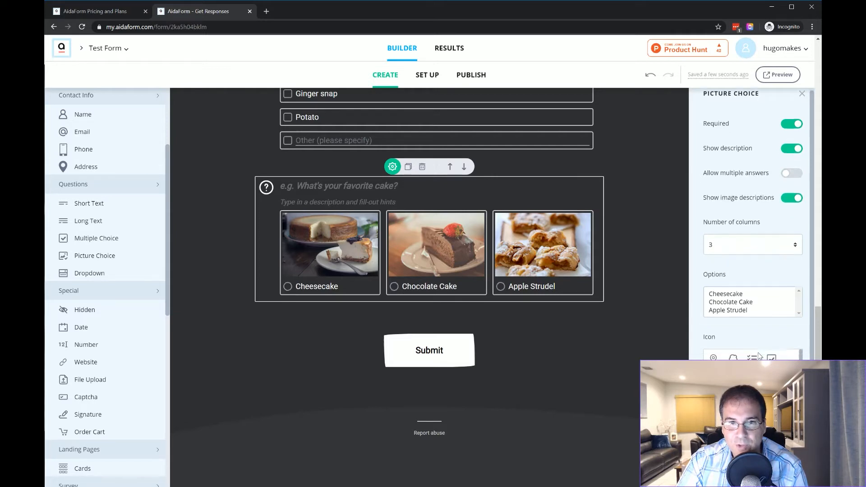
scroll(742, 333, "down", 2)
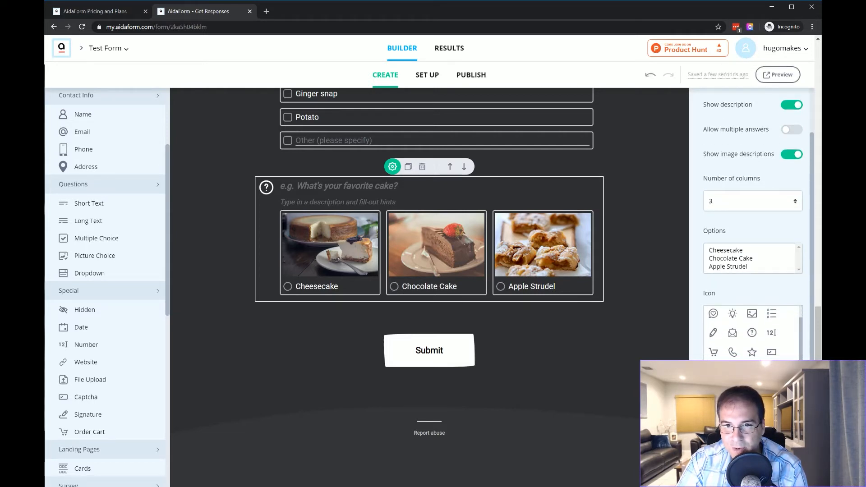
left_click(752, 313)
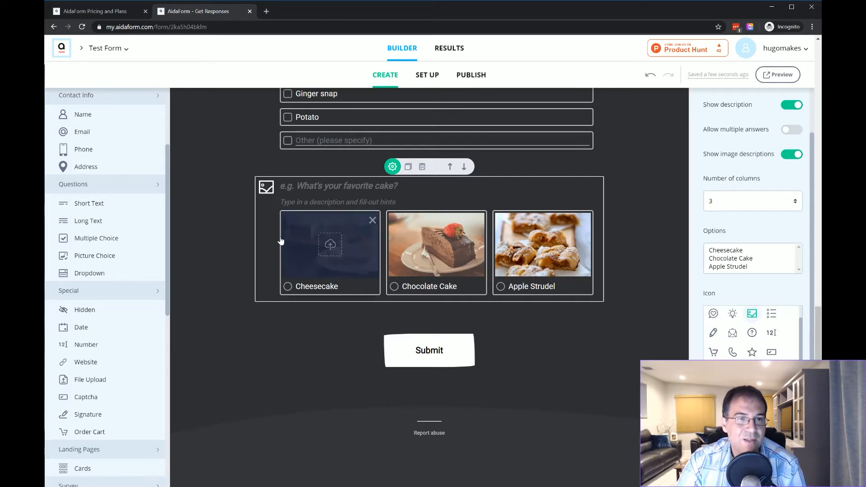
left_click(237, 184)
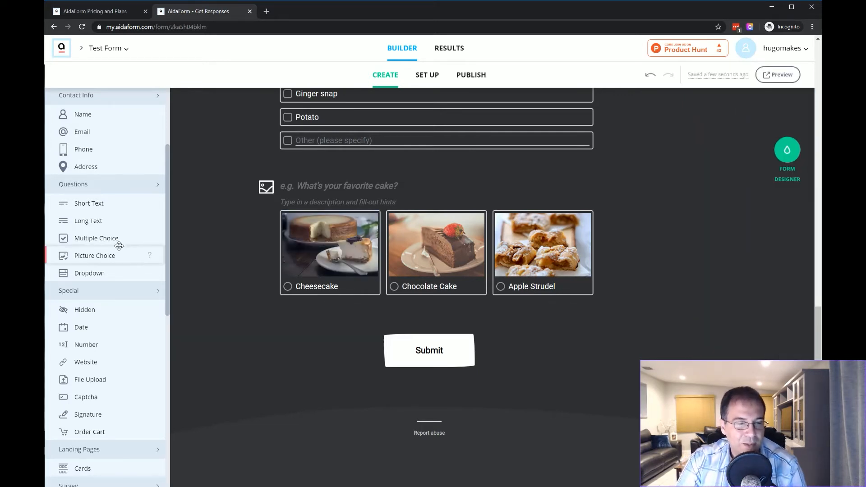
Add a Dropdown question below the picture choice question and examine its placeholder and options settings.
left_click_drag(90, 275, 383, 322)
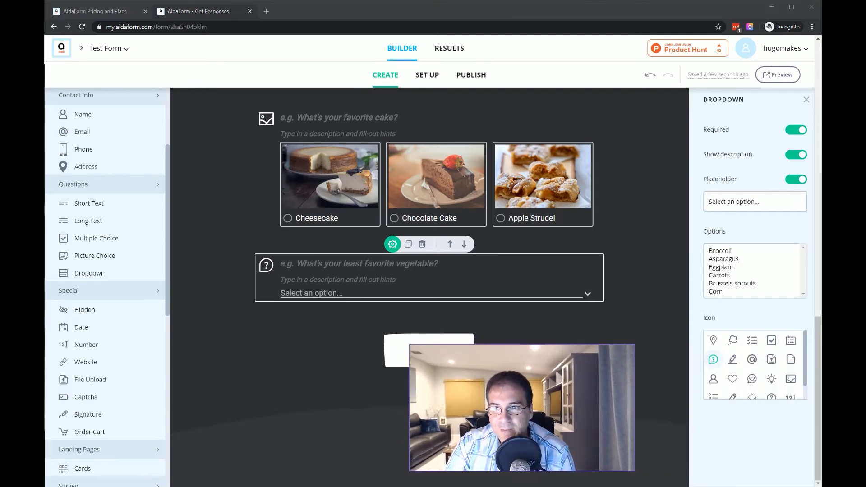
left_click(743, 125)
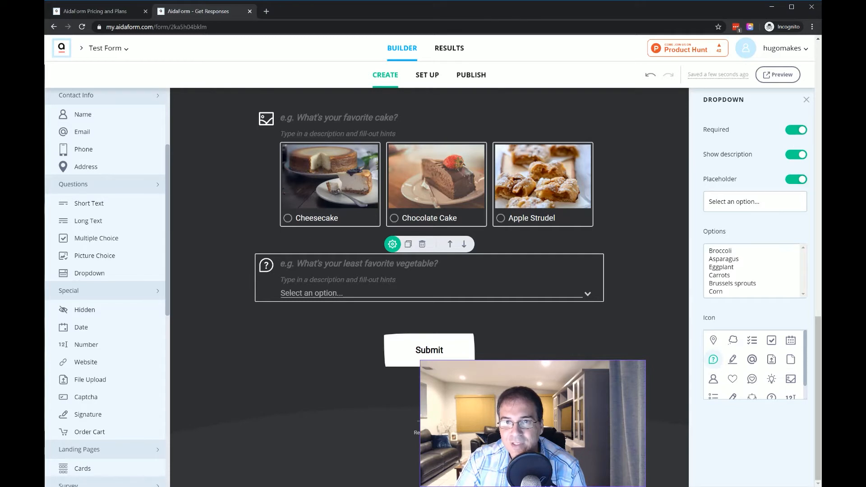
left_click_drag(760, 202, 702, 203)
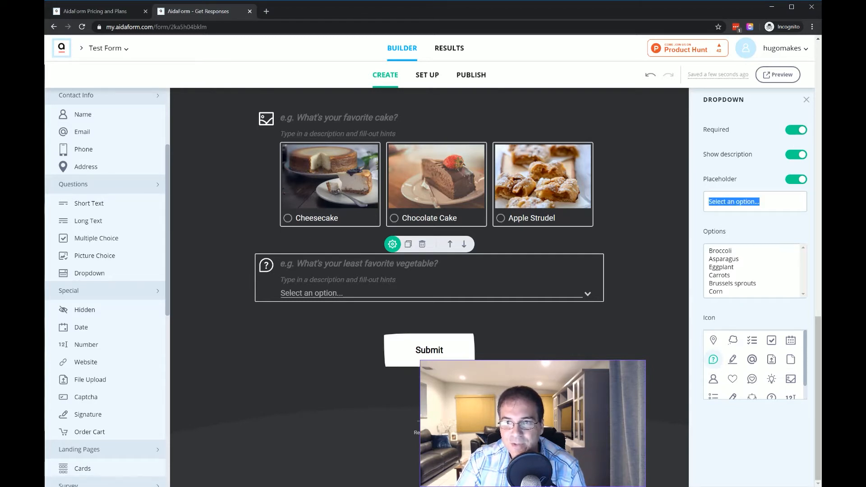
left_click_drag(533, 423, 707, 424)
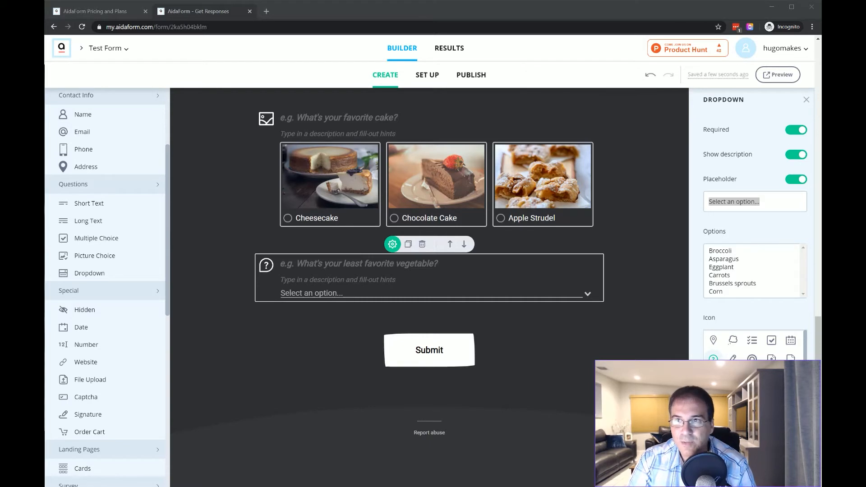
left_click(444, 17)
Add a Hidden field below the dropdown question and show its available parameter types.
scroll(102, 324, "down", 2)
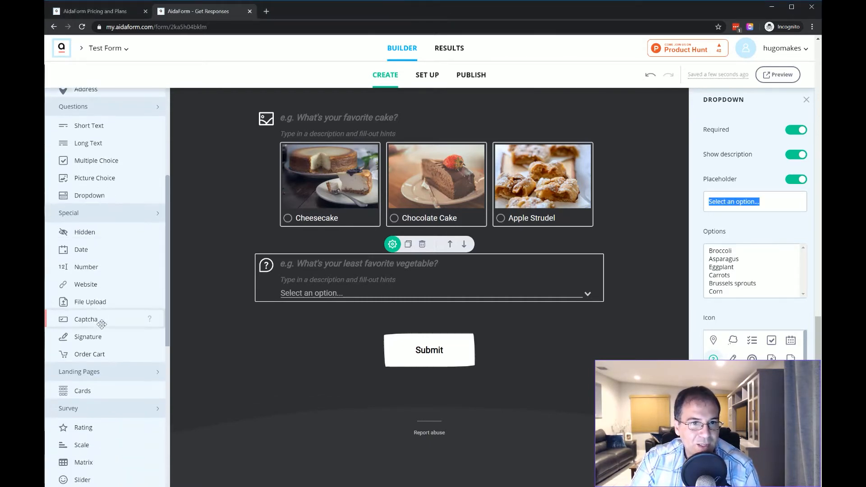
left_click_drag(68, 222, 335, 322)
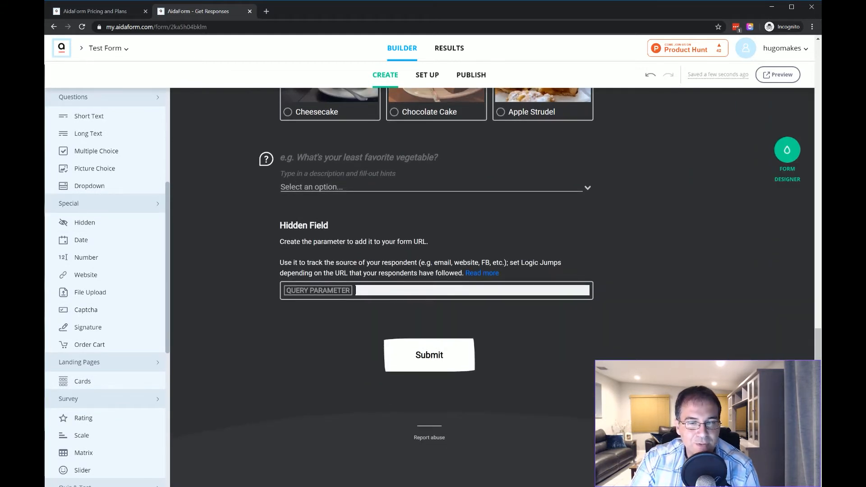
left_click(338, 291)
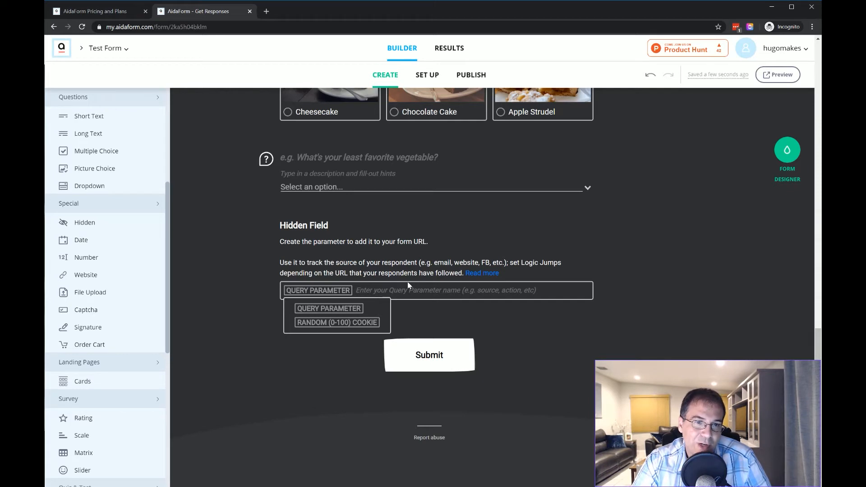
Add a Date field below the hidden field and open its settings.
left_click_drag(99, 241, 408, 323)
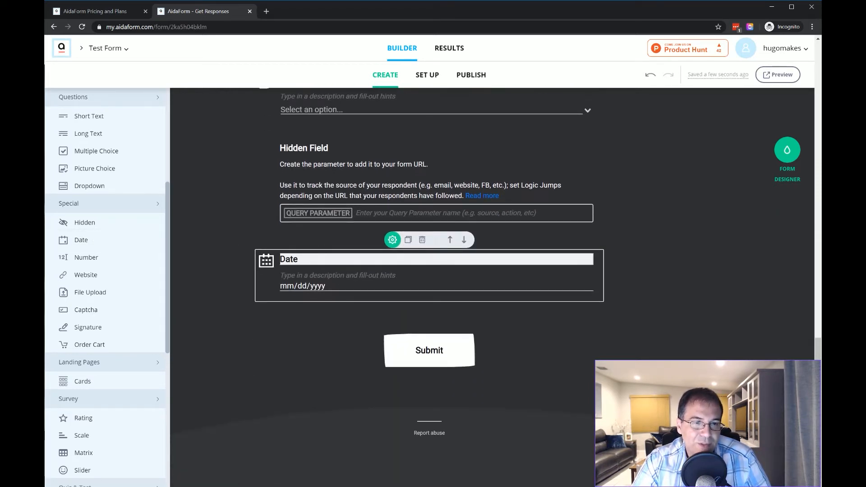
left_click(392, 240)
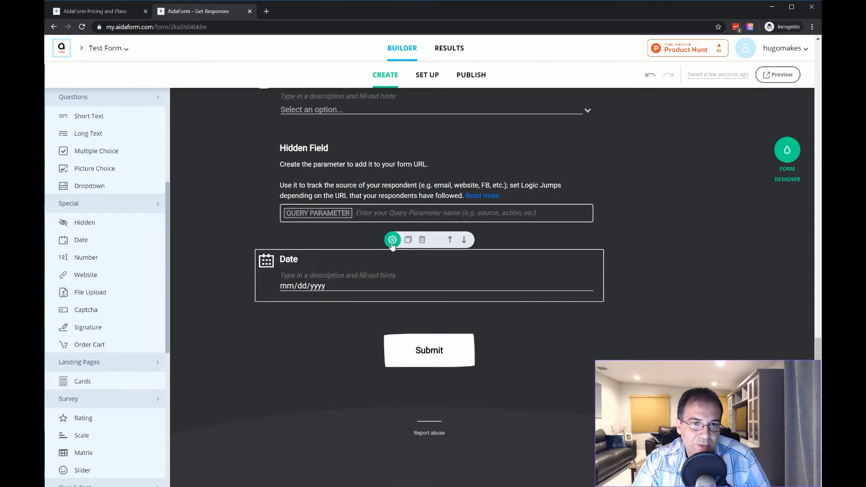
Preview the form, test the Date field by picking 03/26/2020, and close the preview.
left_click(783, 74)
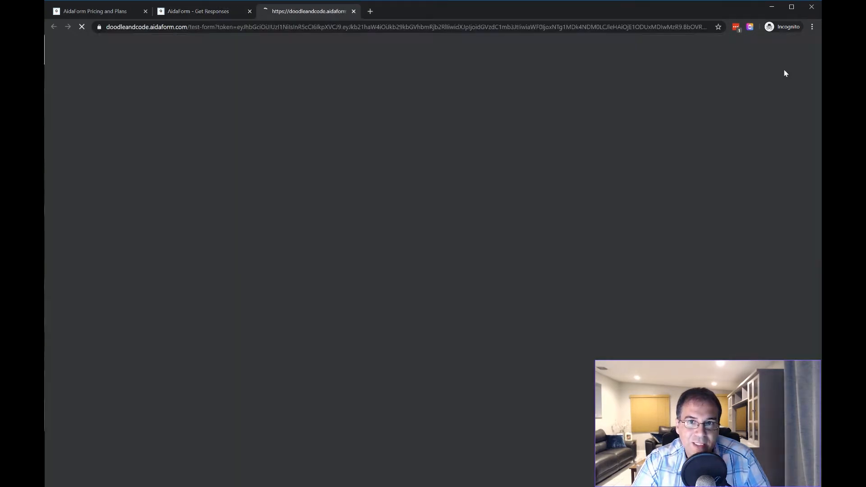
scroll(436, 201, "down", 12)
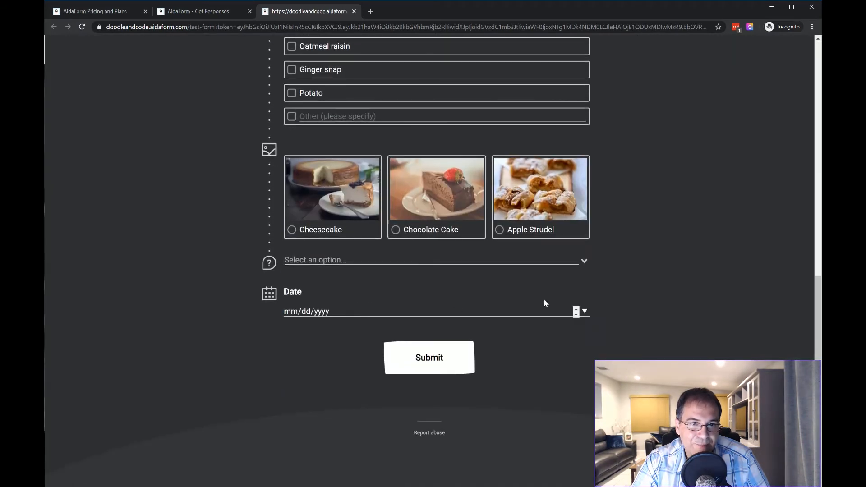
left_click(580, 314)
left_click(360, 381)
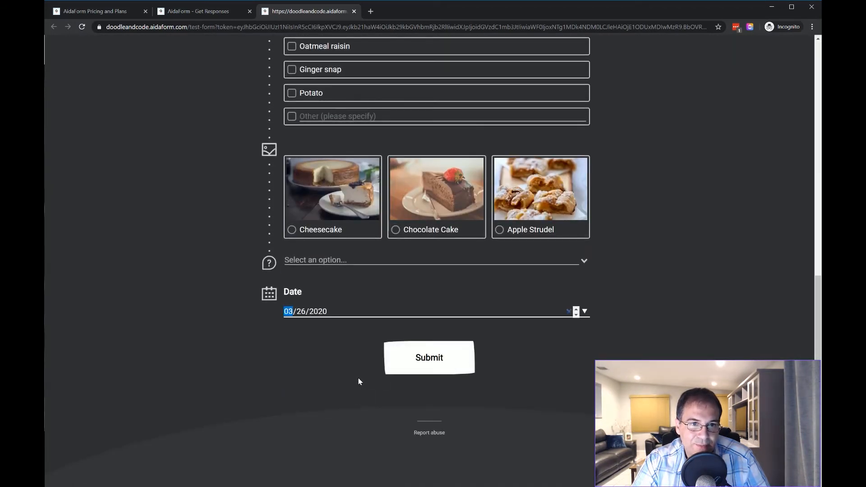
left_click(354, 12)
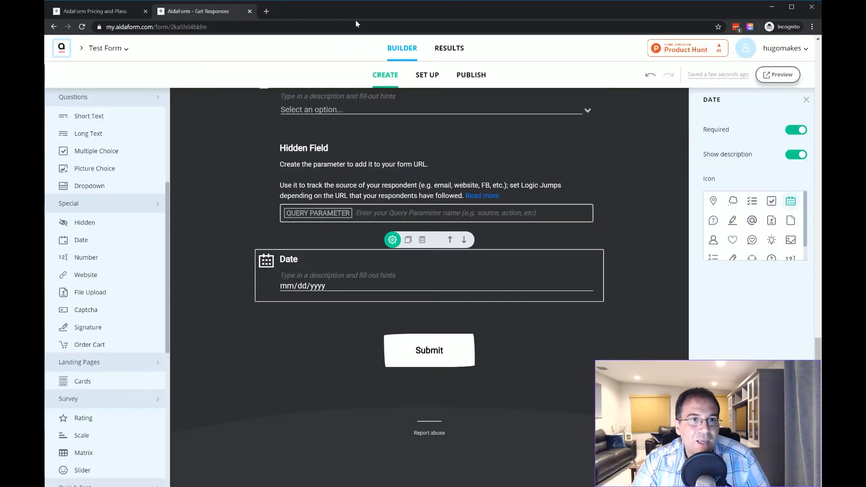
Add a Number field with the checked-box icon below the Date field, and a Website field beneath it.
left_click_drag(76, 257, 324, 315)
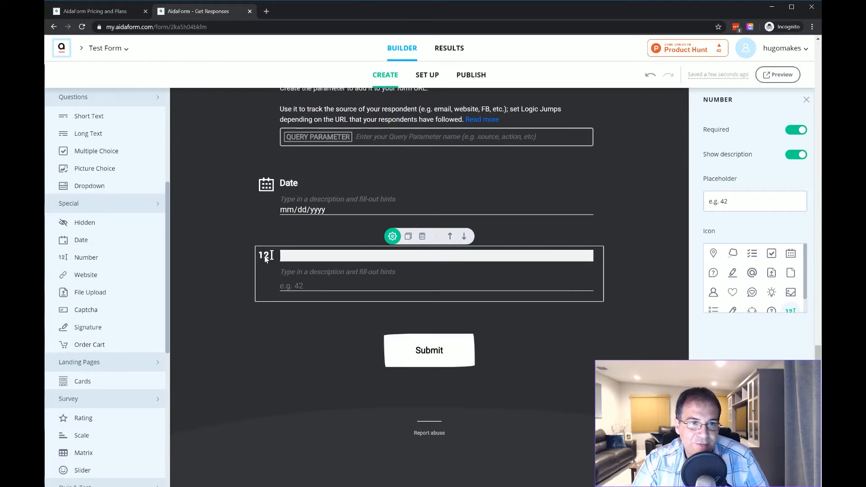
left_click(770, 255)
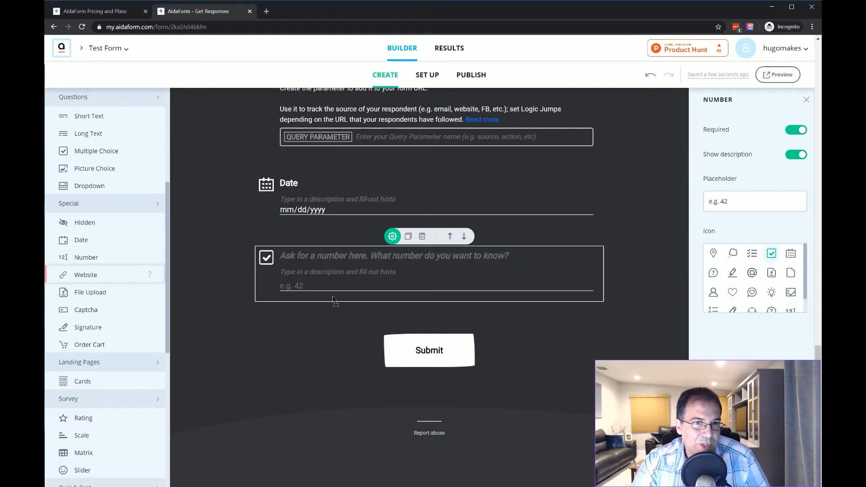
left_click_drag(92, 273, 341, 331)
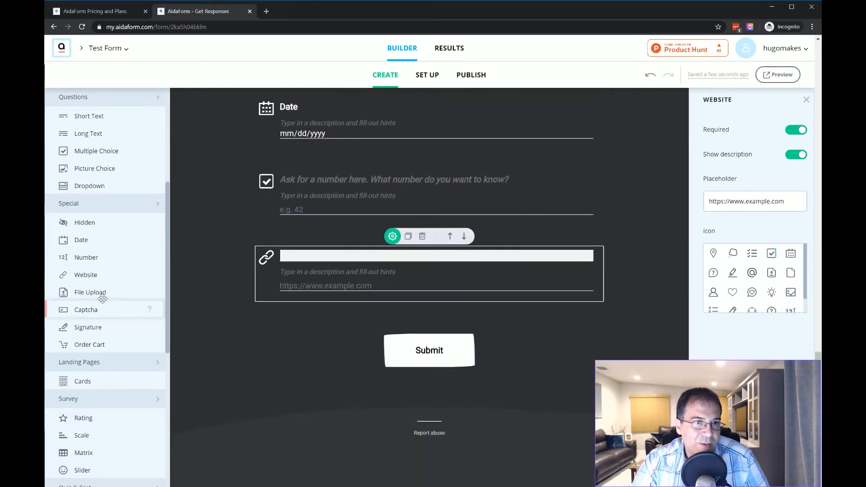
Add a File Upload field below the Website field, with a 30 MB file size limit and not required.
left_click_drag(246, 306, 344, 318)
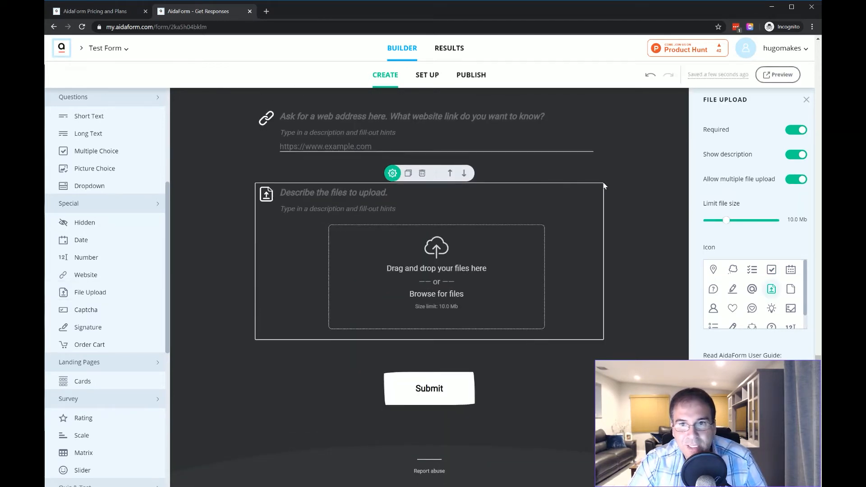
left_click(797, 181)
left_click(796, 179)
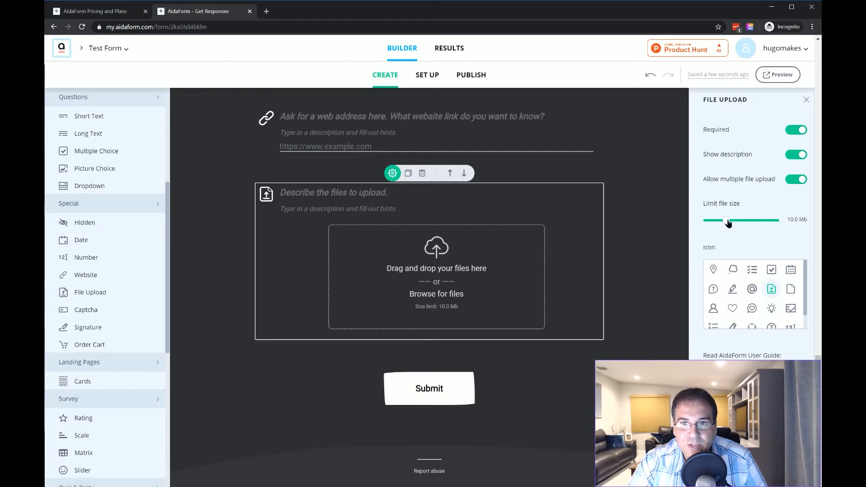
left_click_drag(725, 220, 782, 223)
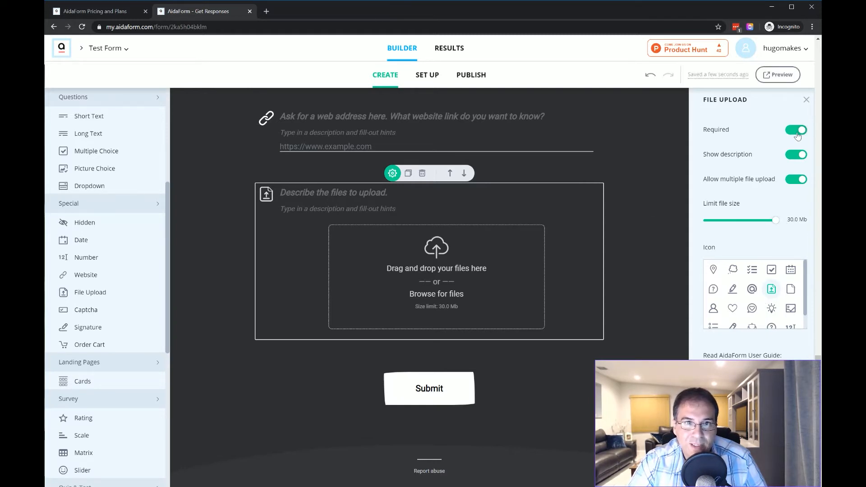
left_click(796, 130)
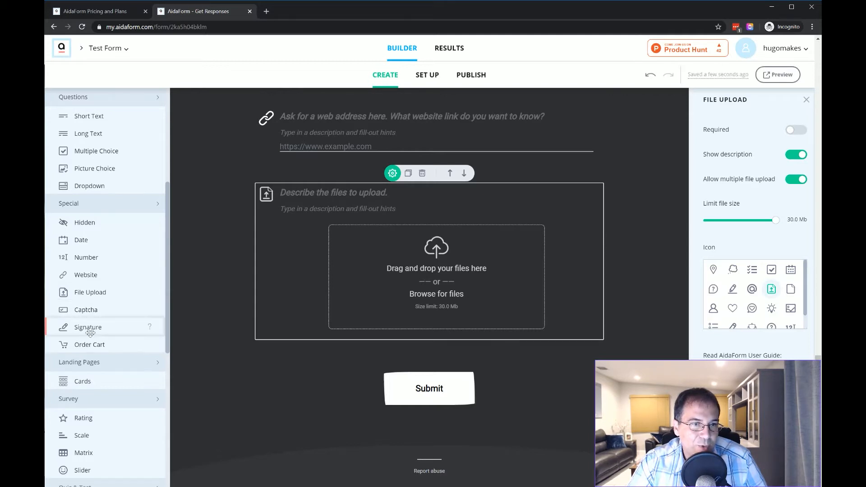
Add a Signature field below the File Upload field and select it to check its options.
mouse_move(88, 328)
left_mouse_down()
mouse_move(271, 338)
mouse_move(329, 363)
mouse_move(358, 360)
left_mouse_up()
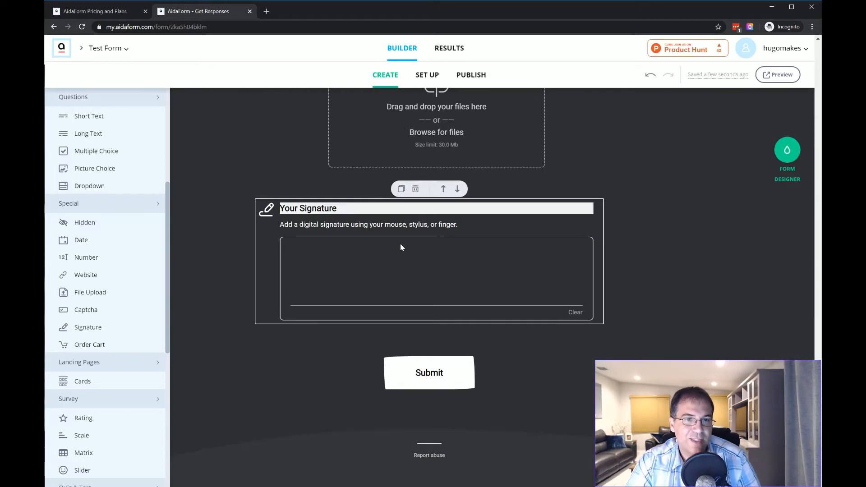
left_click(285, 178)
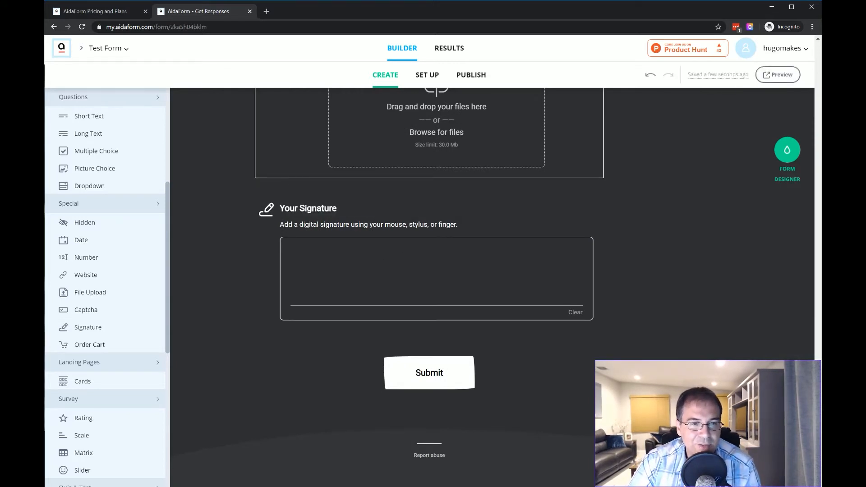
left_click(312, 207)
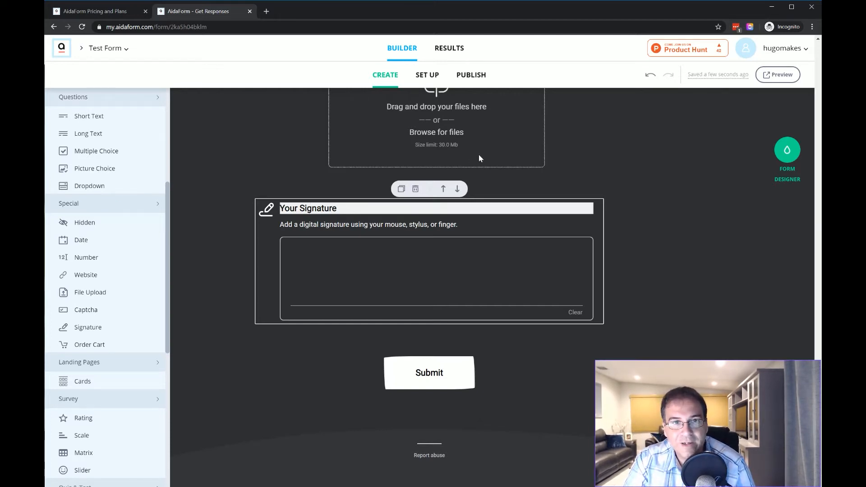
scroll(478, 156, "up", 1)
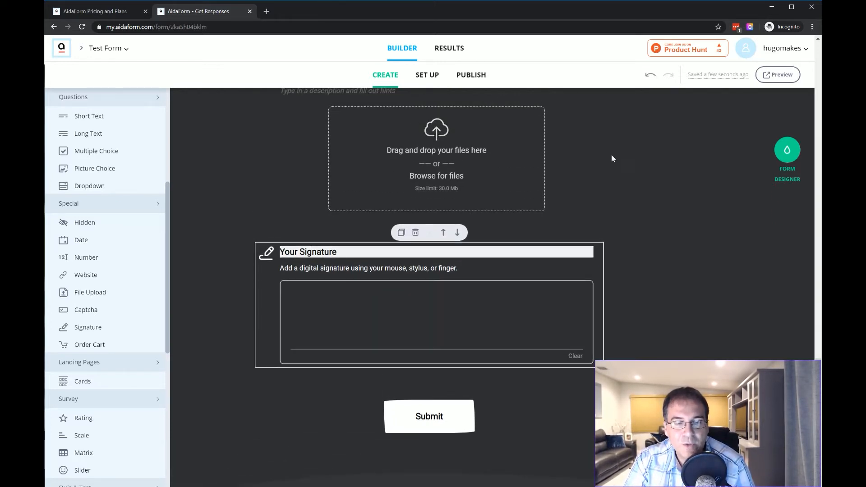
scroll(611, 155, "up", 2)
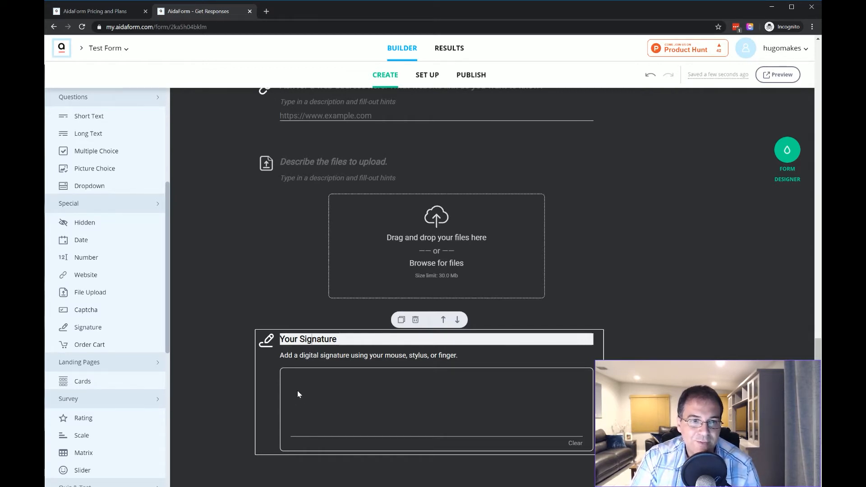
Test the Signature field by drawing a signature, and delete both the Signature and File Upload fields.
mouse_move(305, 385)
left_mouse_down()
mouse_move(321, 414)
mouse_move(398, 401)
left_mouse_up()
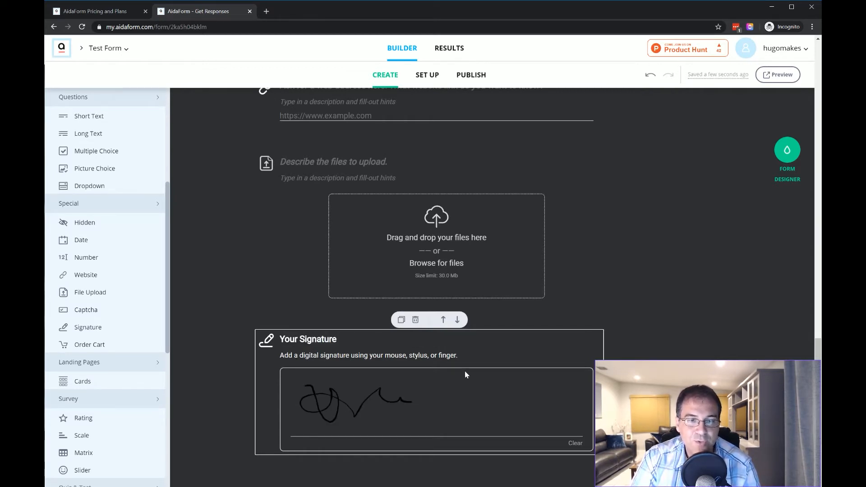
left_click(414, 320)
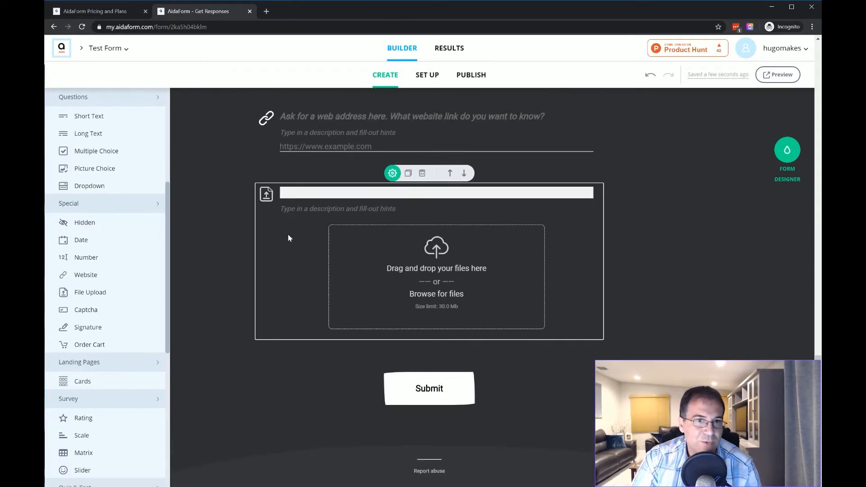
left_click(422, 172)
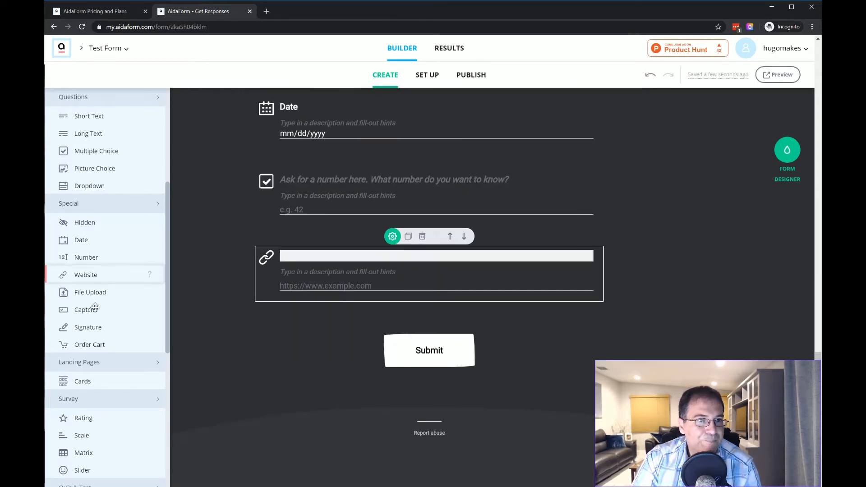
Look through the available field types and add a Cards block below the Website field.
scroll(90, 280, "down", 3)
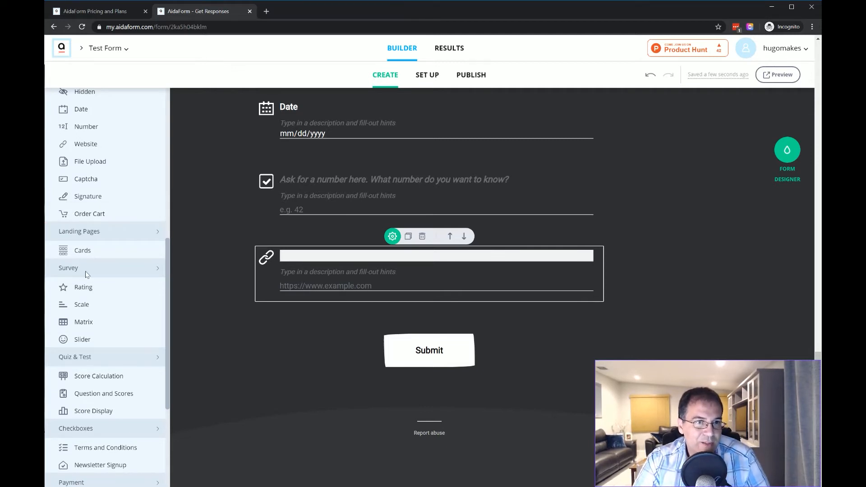
scroll(87, 274, "down", 3)
scroll(87, 374, "up", 1)
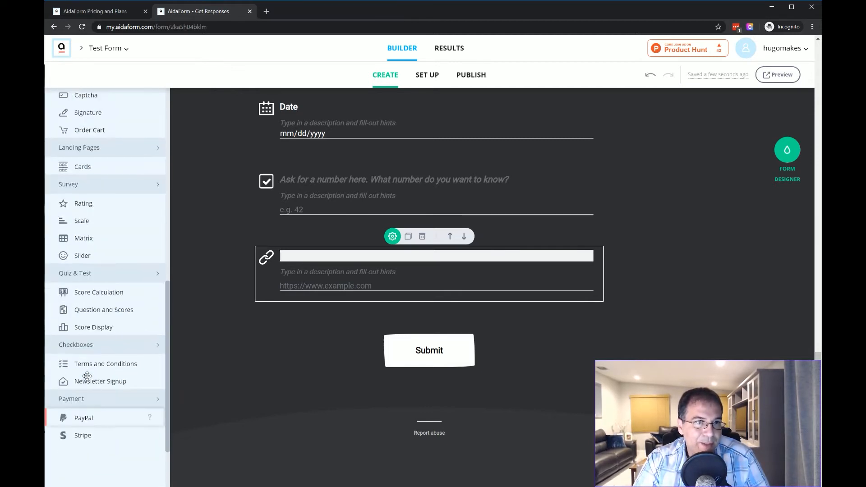
scroll(87, 375, "up", 3)
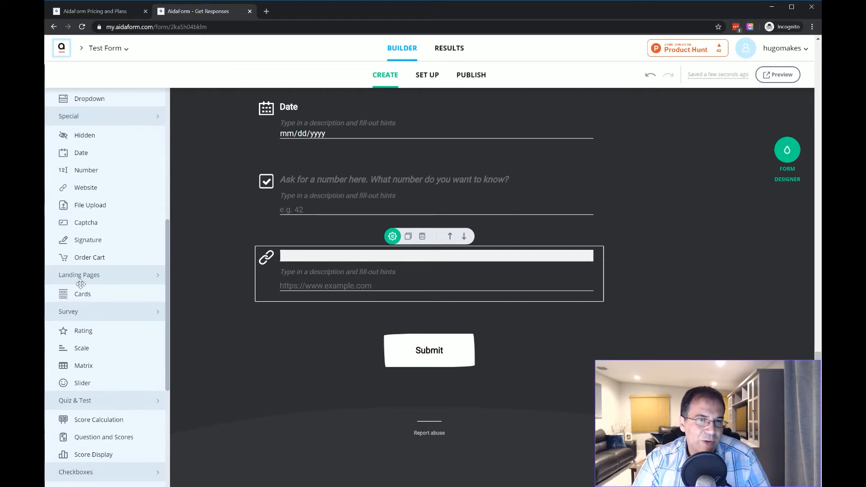
mouse_move(151, 296)
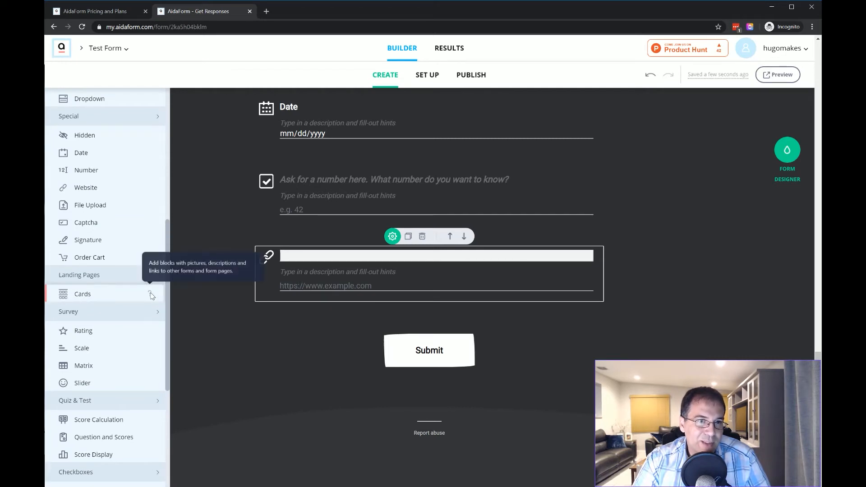
left_click_drag(102, 293, 354, 321)
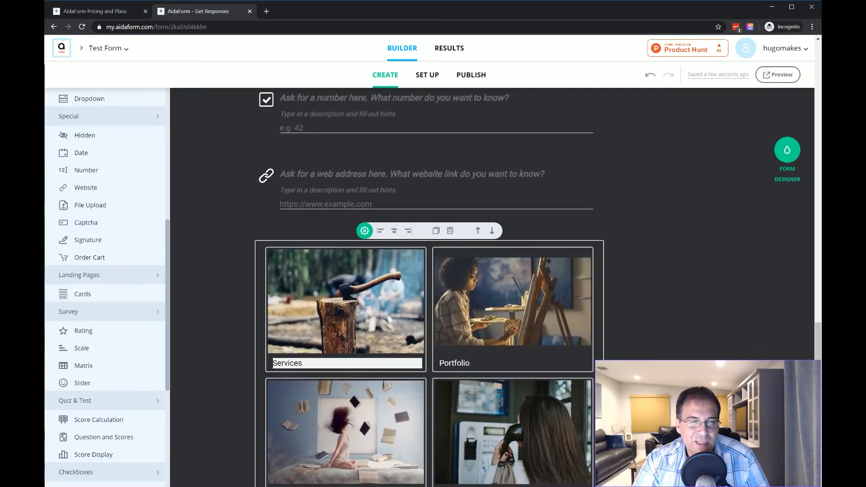
mouse_move(576, 279)
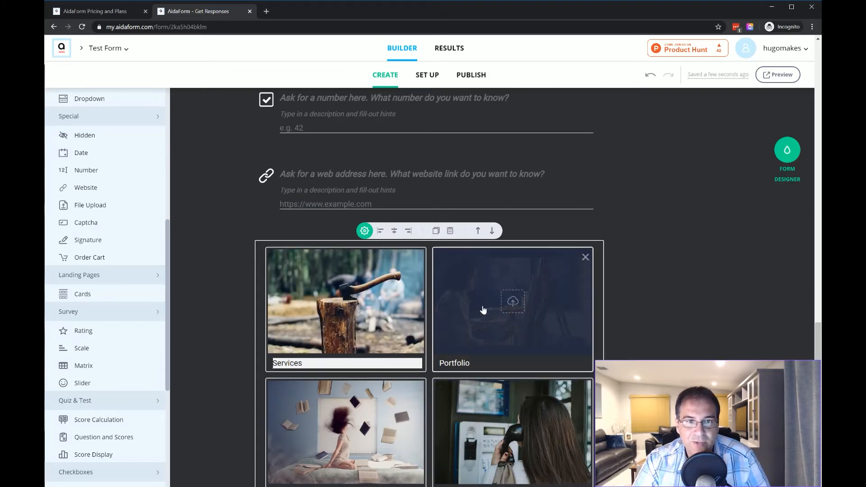
Review the settings of the Cards block and delete the block from the form.
left_click(365, 231)
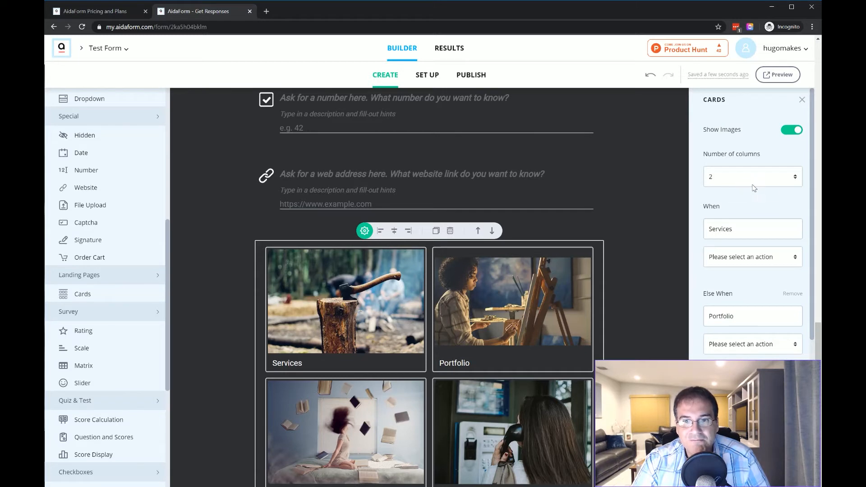
scroll(754, 188, "down", 5)
scroll(756, 201, "up", 1)
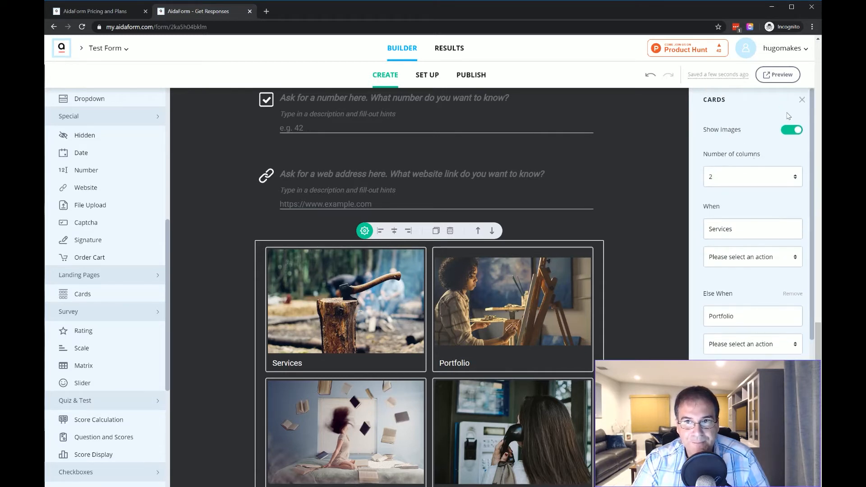
left_click(802, 98)
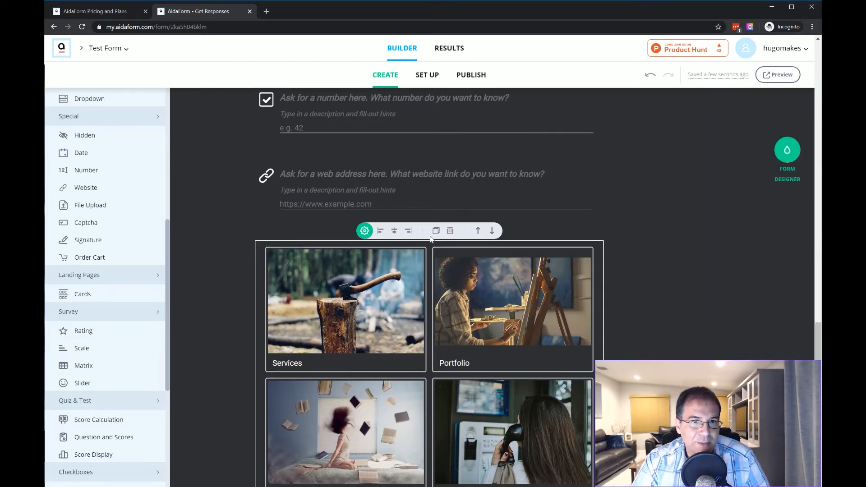
left_click(450, 231)
Add a Rating field and a Scale field below the Website field, and give the Scale a sixth option named 6.
scroll(81, 293, "down", 2)
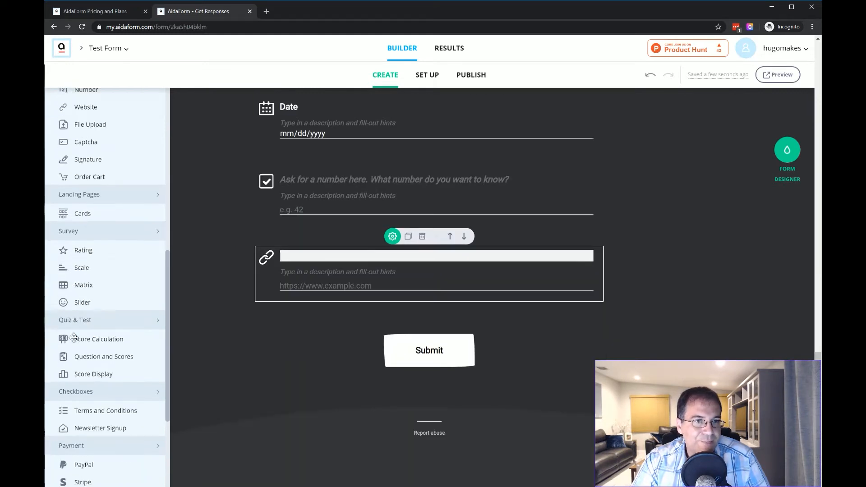
left_click_drag(112, 248, 385, 333)
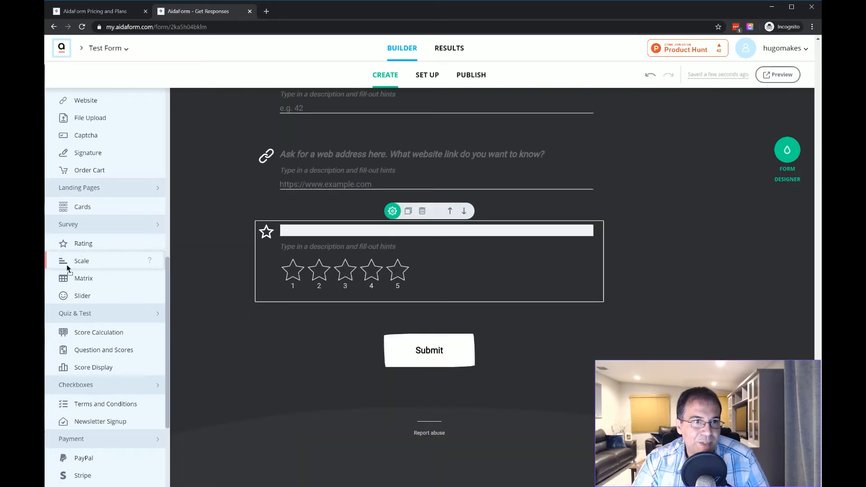
left_click_drag(81, 260, 321, 345)
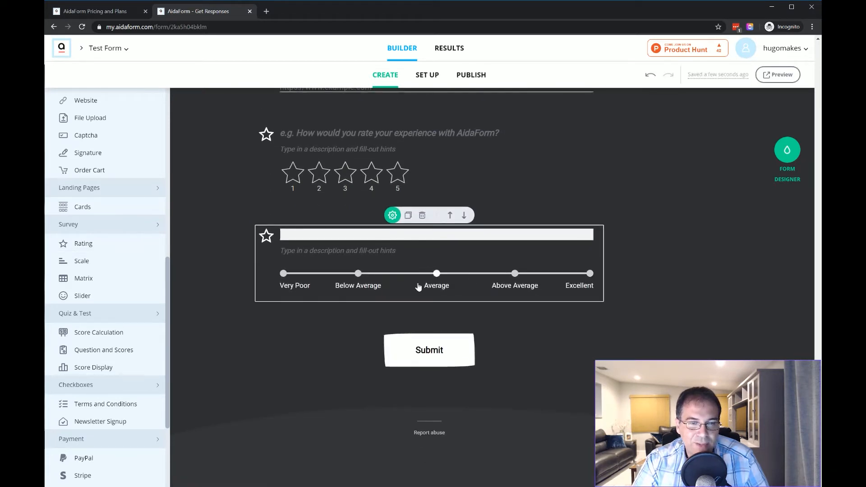
left_click(393, 215)
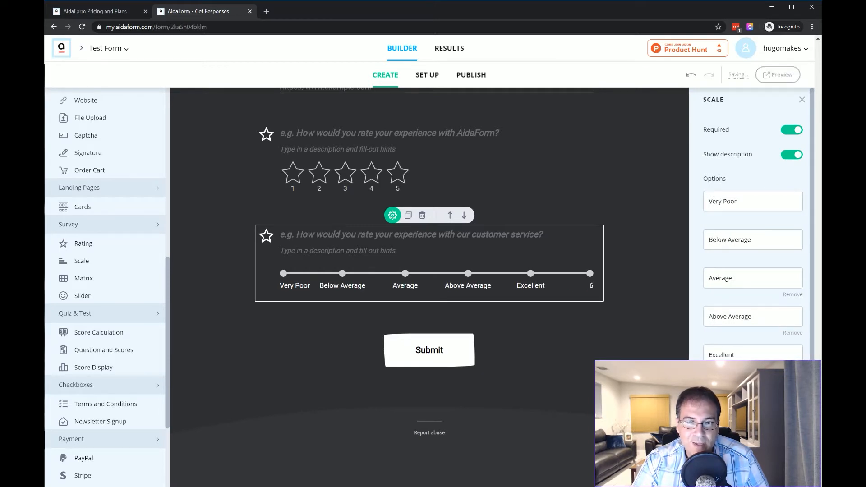
Add a Matrix field below the Scale field and review its column and row name settings.
left_click_drag(89, 276, 344, 331)
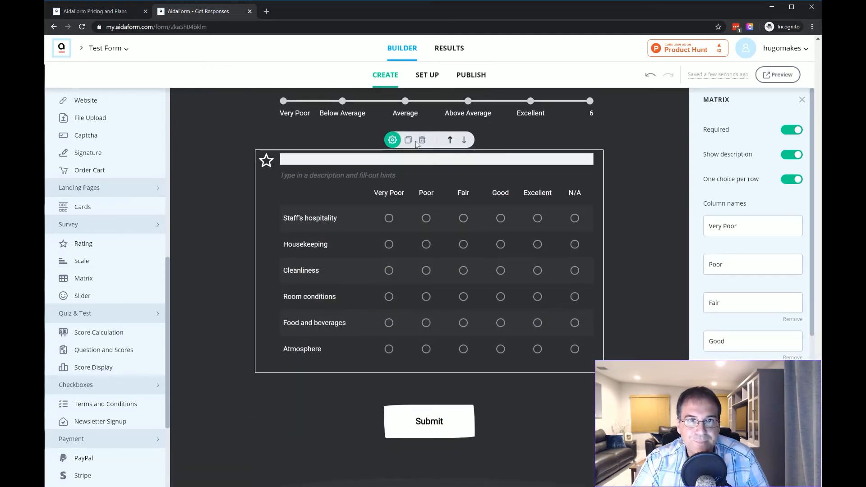
left_click_drag(702, 203, 747, 203)
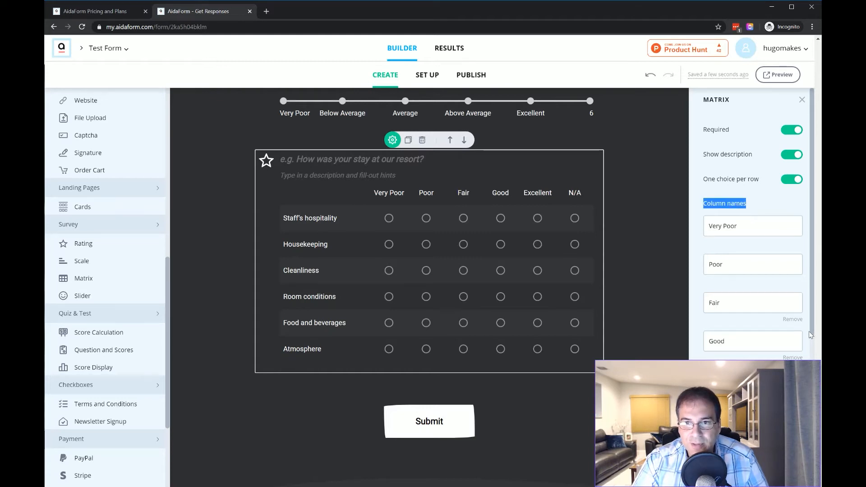
left_click_drag(810, 331, 810, 439)
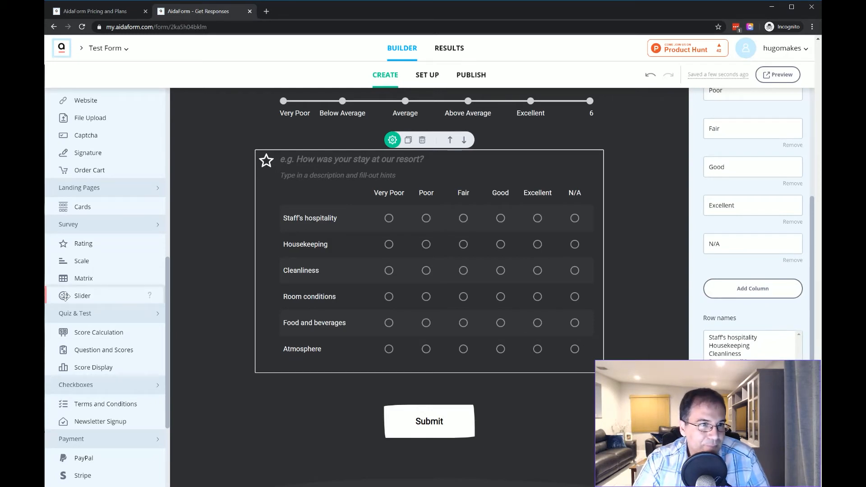
Add a Slider field below the Matrix, set its shape to Bigger Star, and test moving the handle to 66% and back to 100%.
left_click_drag(68, 296, 314, 396)
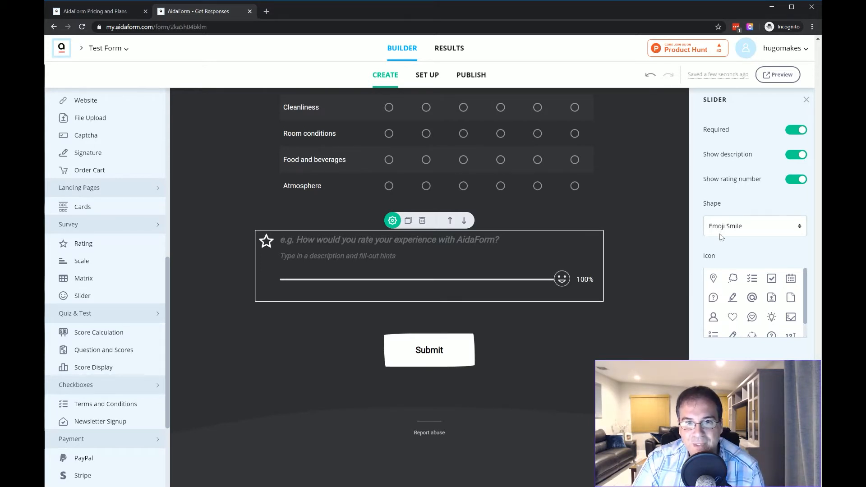
left_click(735, 284)
left_click_drag(562, 286, 465, 285)
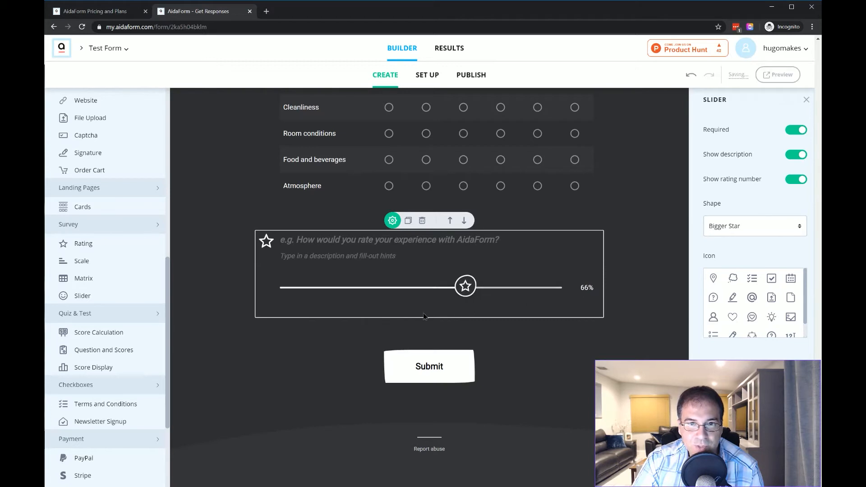
left_click_drag(424, 316, 655, 294)
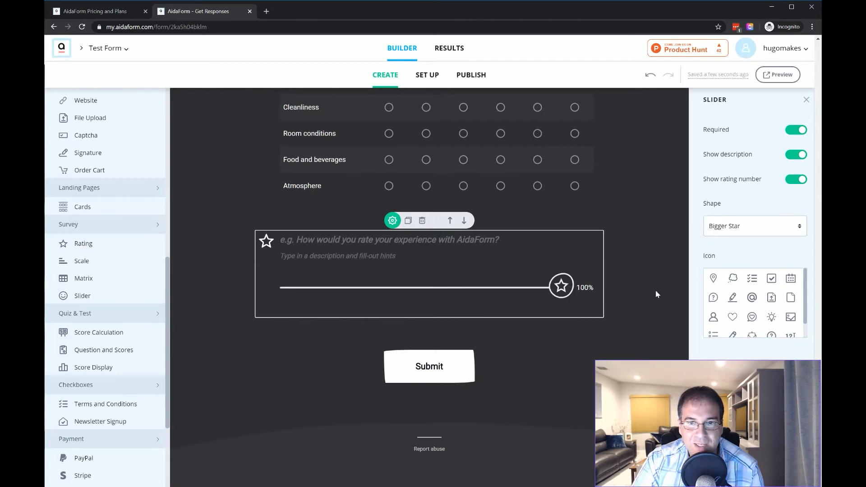
Change the Slider shape to Heartfelt Toggle, test the handle, and switch the rating number off and on again.
left_click(731, 261)
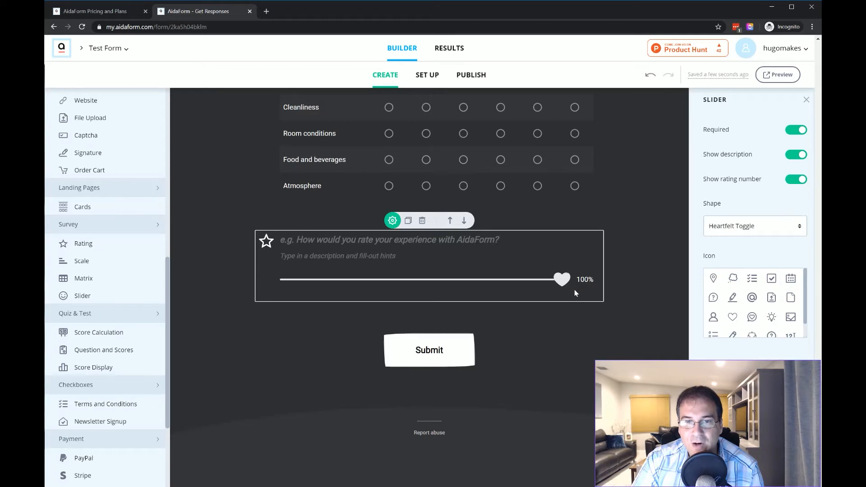
left_click_drag(561, 280, 567, 300)
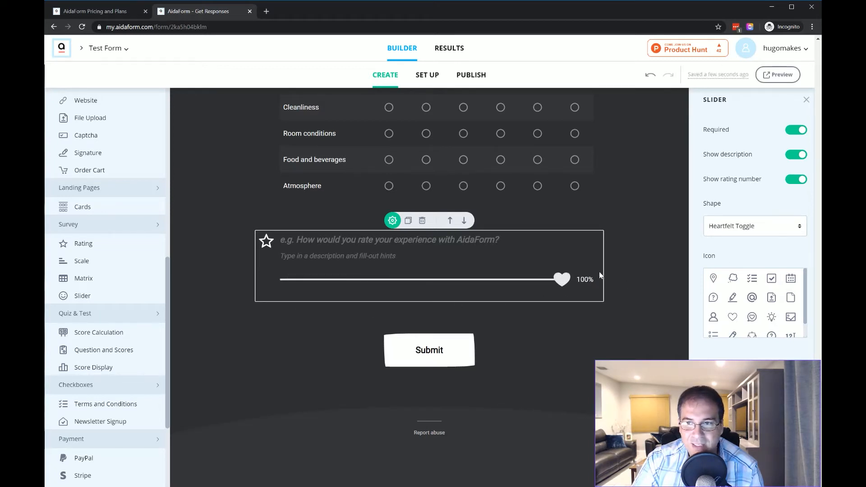
left_click(797, 181)
left_click(798, 181)
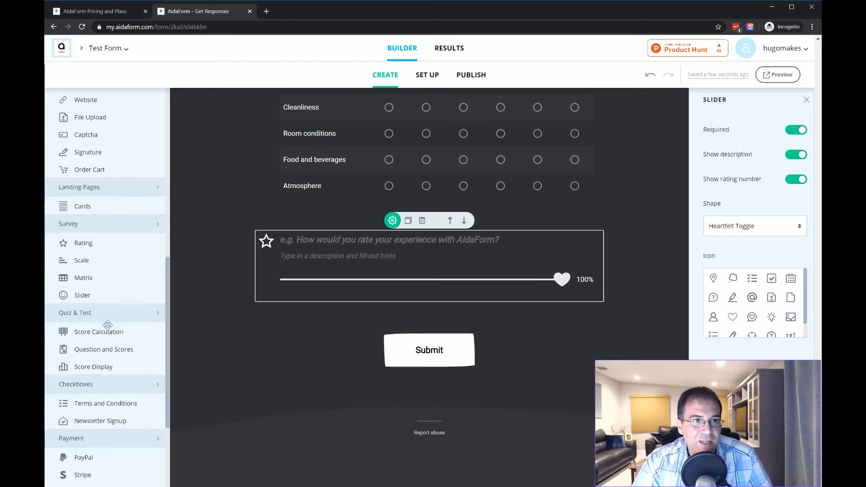
Add a Question and Scores field below the Slider and check its answer score settings.
scroll(107, 324, "down", 3)
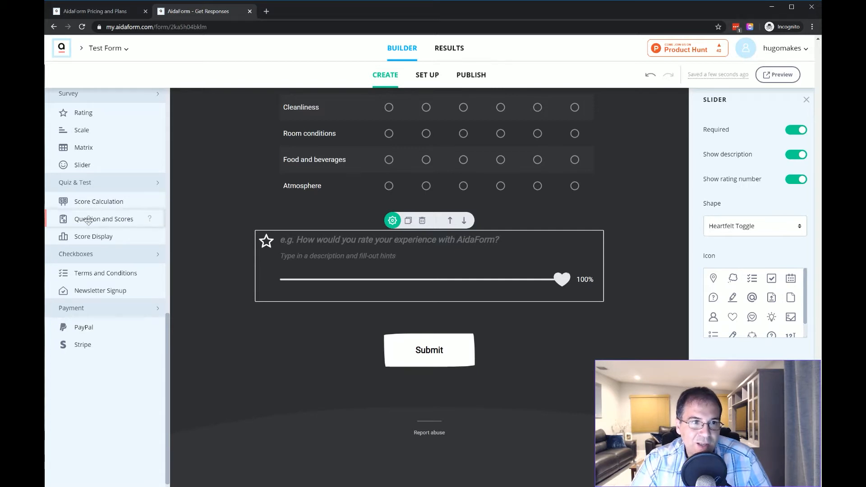
left_click_drag(90, 225, 378, 326)
scroll(347, 293, "down", 3)
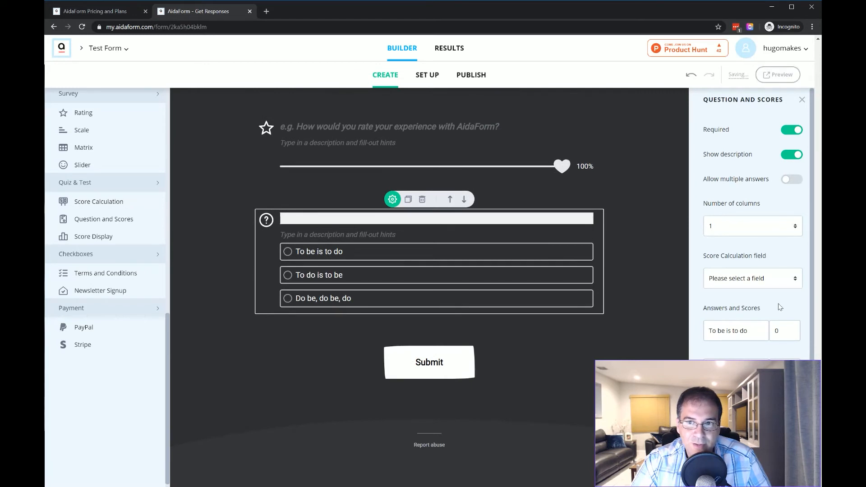
left_click(776, 333)
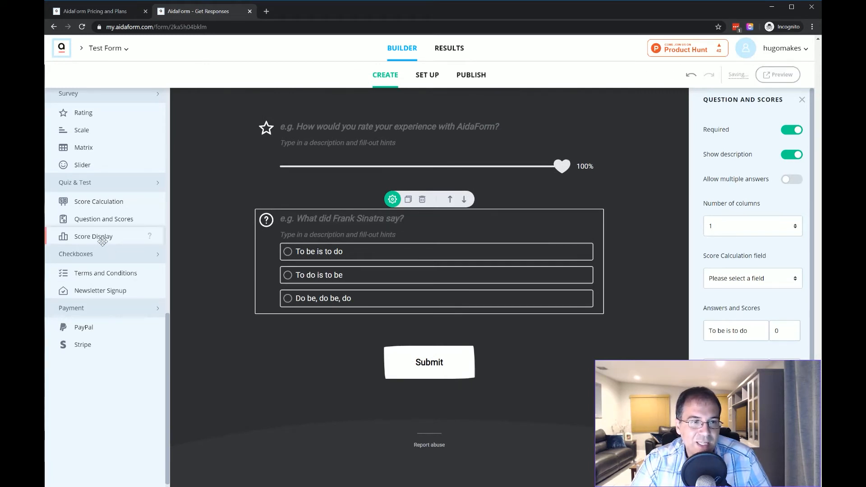
Add a Score Display field below the Question and Scores field, and reselect the question.
left_click_drag(102, 236, 328, 337)
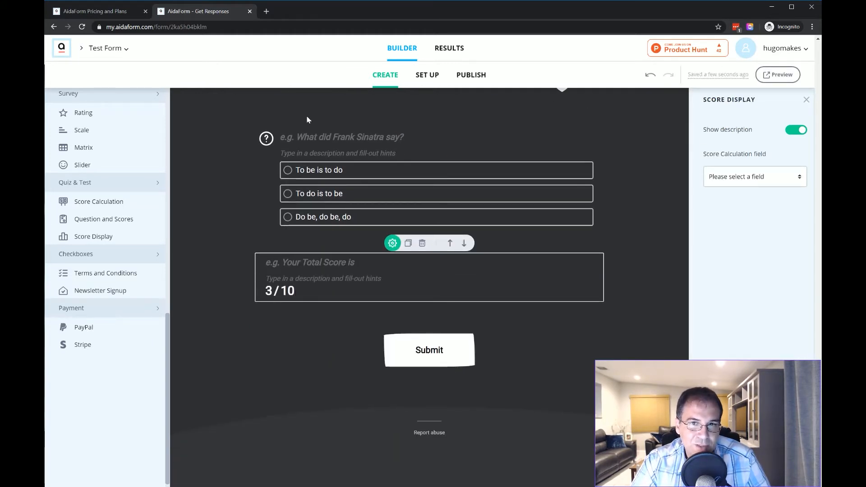
left_click(300, 133)
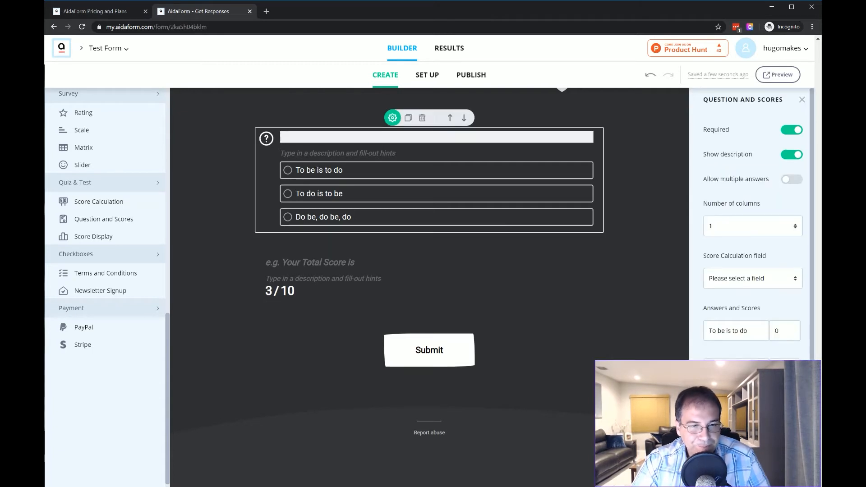
scroll(403, 194, "up", 1)
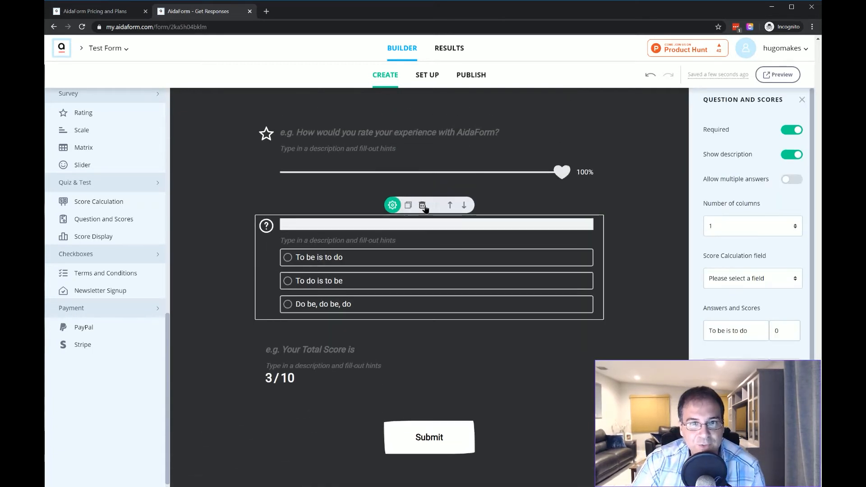
Delete the Question and Scores, Slider, Score Display and Matrix fields from the form.
left_click(423, 209)
left_click(392, 202)
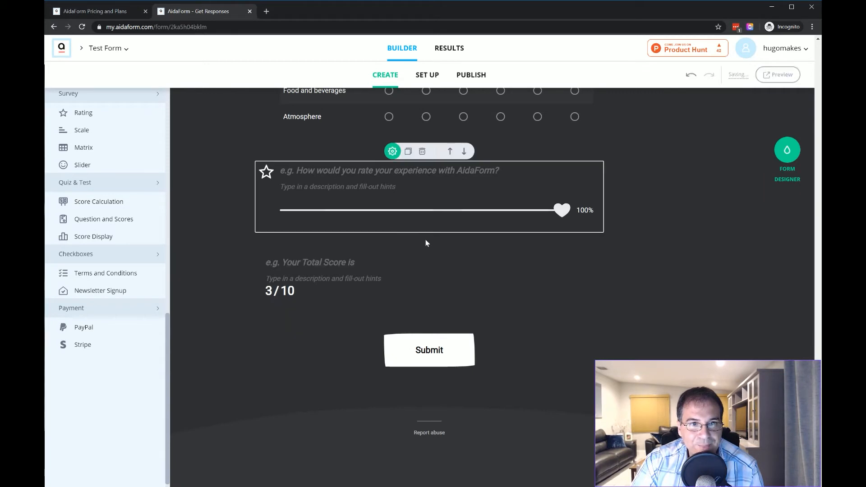
left_click(423, 150)
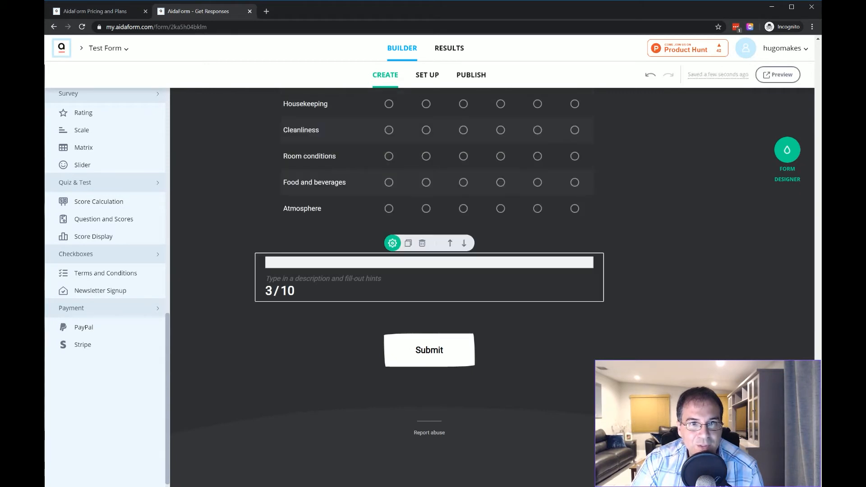
left_click(422, 243)
left_click(422, 140)
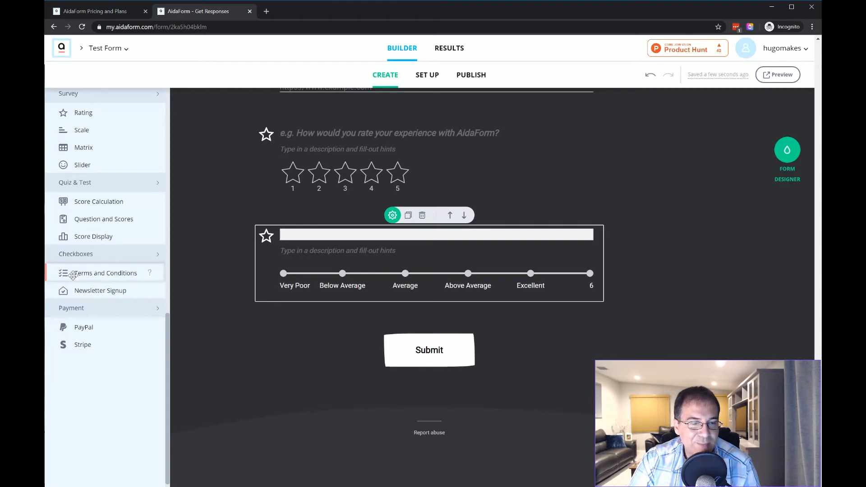
Add a Terms and Conditions checkbox below the Scale field and open its settings.
left_click_drag(72, 274, 326, 298)
left_click(393, 275)
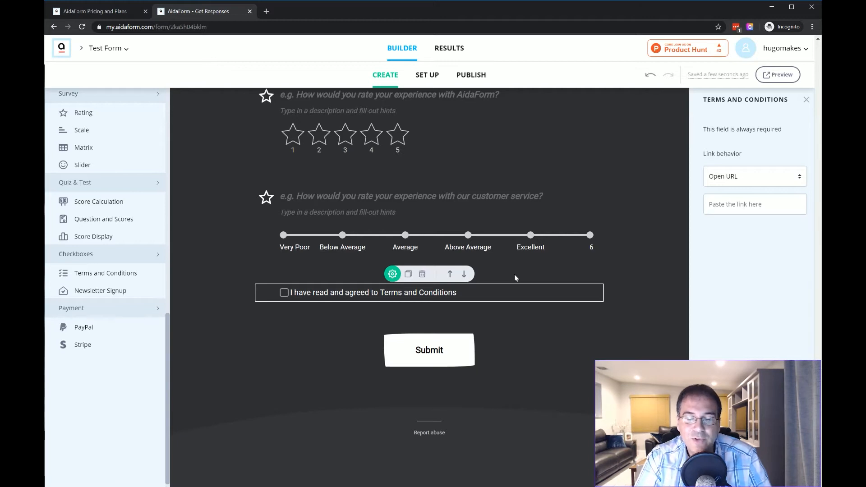
Set the Terms and Conditions link behavior to Show Terms text in popup, and check its popup text editor without entering anything.
left_click(735, 195)
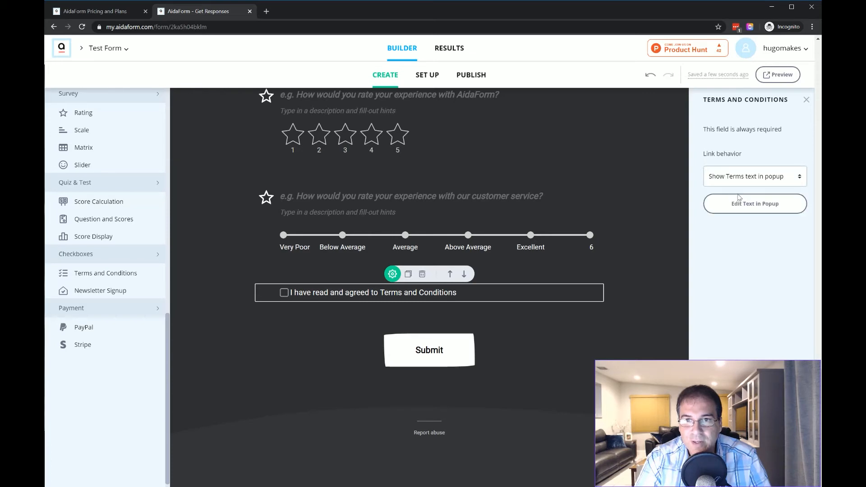
left_click(739, 203)
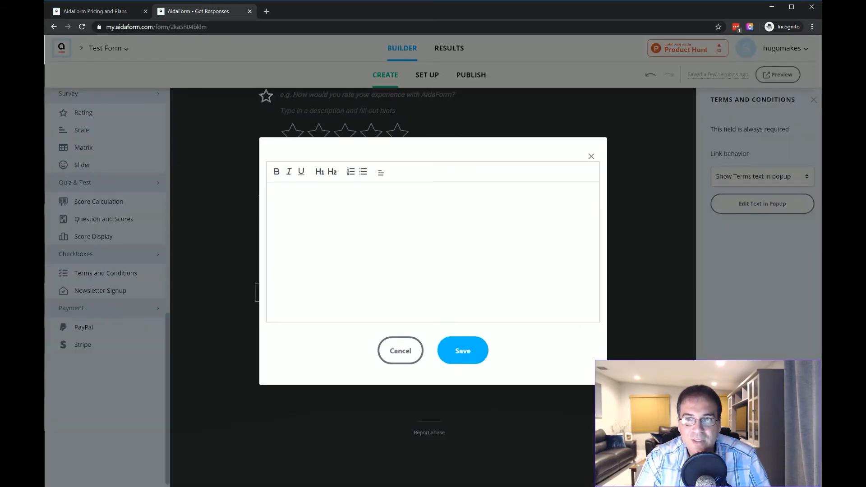
left_click(397, 359)
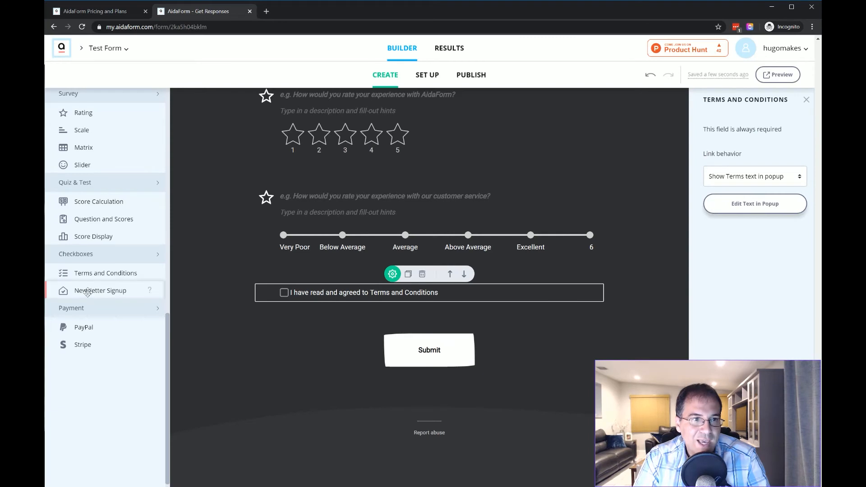
Add a Newsletter Signup checkbox below the Terms and Conditions field and make it unchecked by default.
left_click_drag(87, 292, 361, 316)
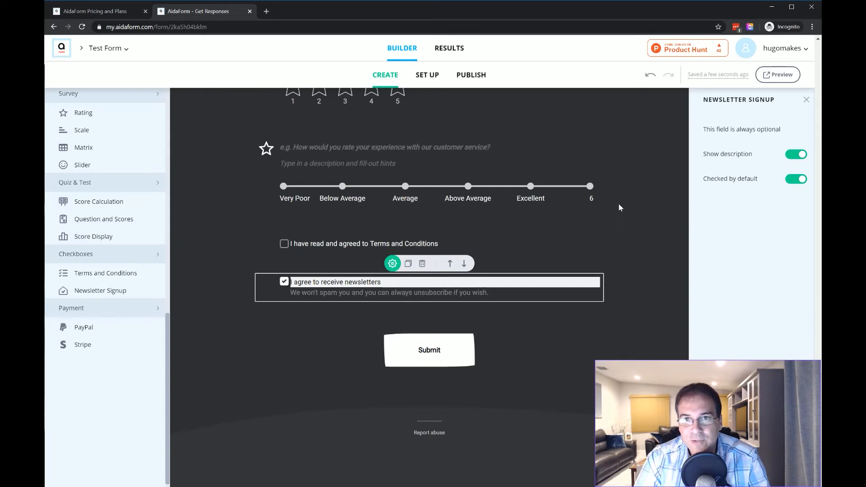
left_click(796, 180)
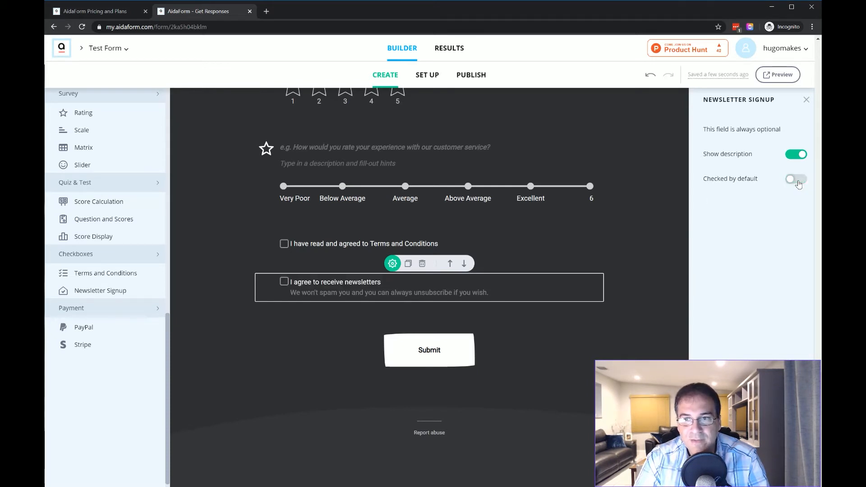
Add a PayPal payment field below the Newsletter Signup checkbox and hide its description.
scroll(99, 320, "down", 1)
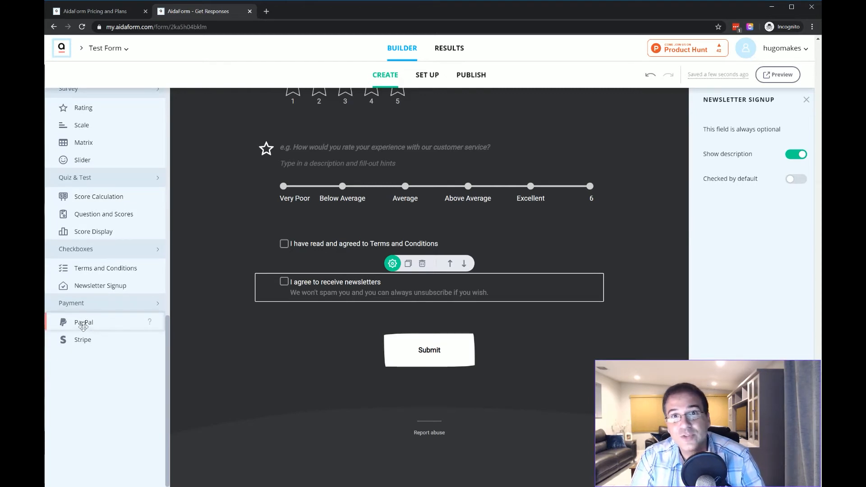
left_click_drag(83, 325, 379, 316)
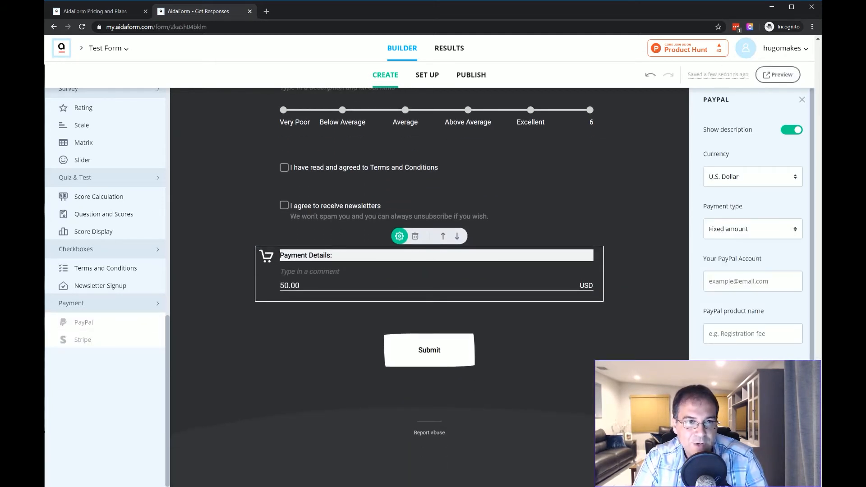
scroll(277, 260, "up", 7)
scroll(131, 180, "up", 3)
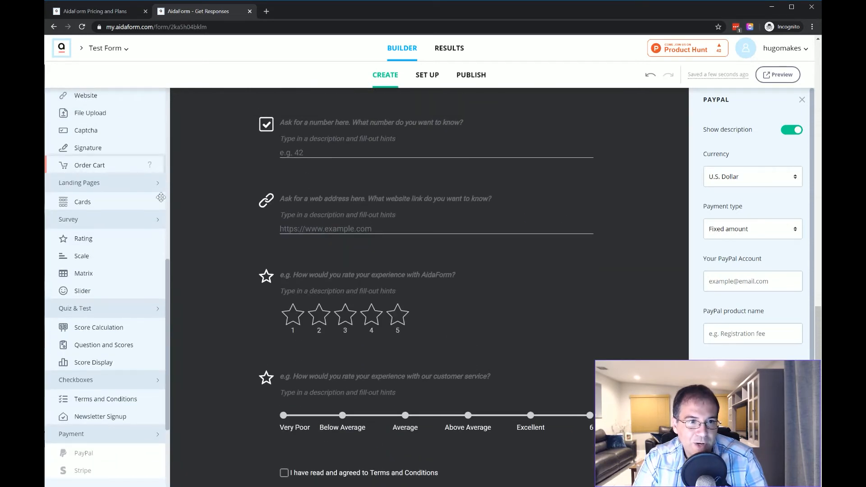
scroll(252, 331, "down", 4)
scroll(253, 332, "down", 3)
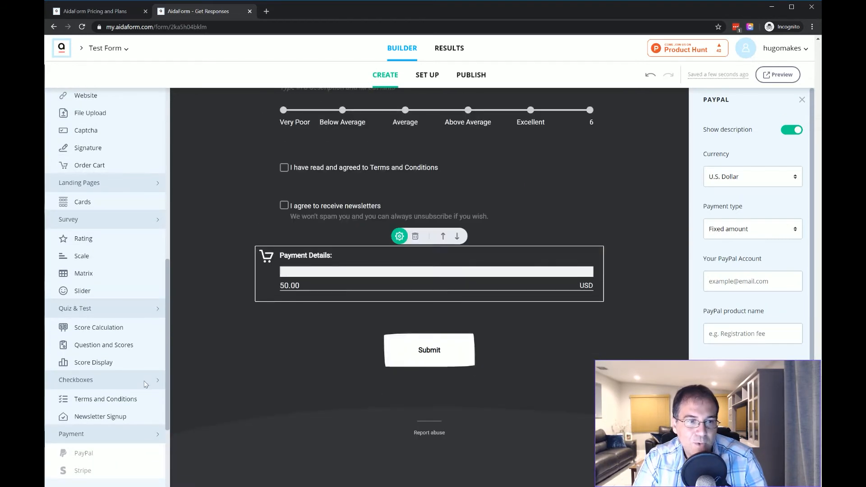
scroll(146, 383, "down", 3)
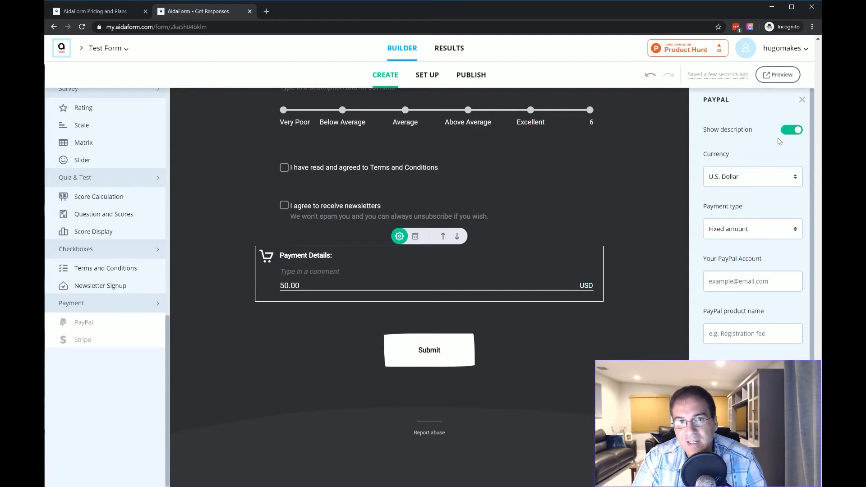
left_click(790, 132)
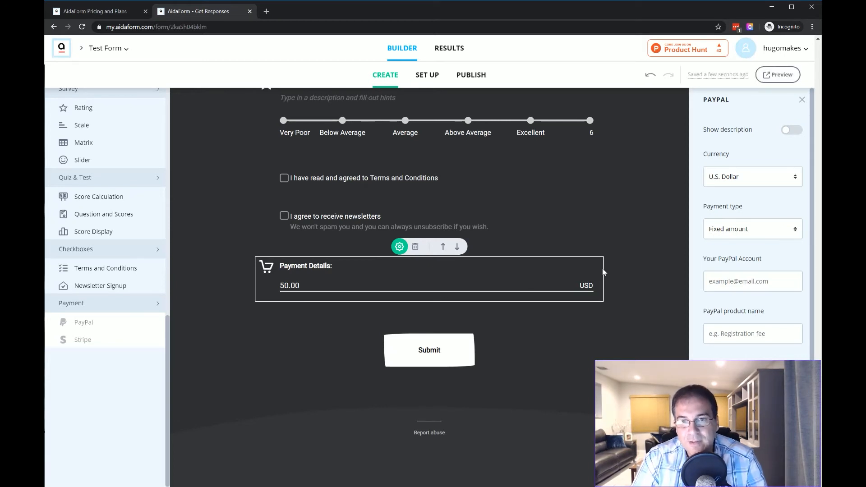
Try the Custom amount payment type for the PayPal field and test editing the amount under Payment Details.
left_click(729, 234)
left_click(727, 255)
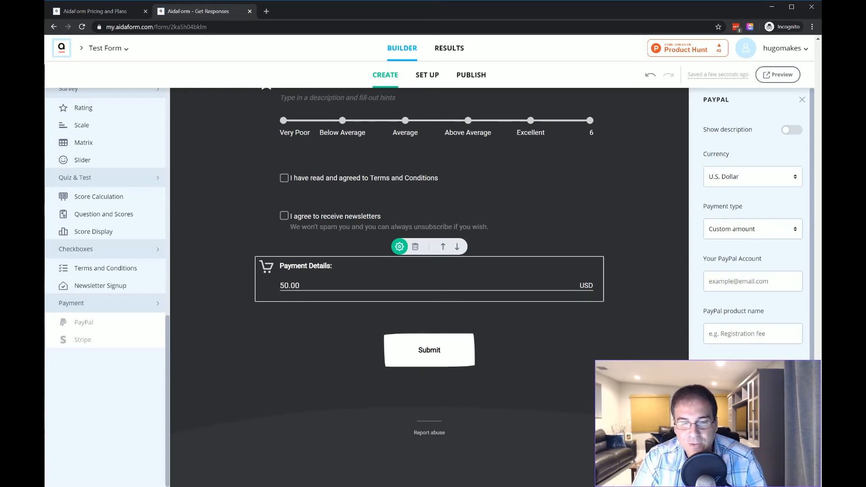
left_click(259, 285)
type("1")
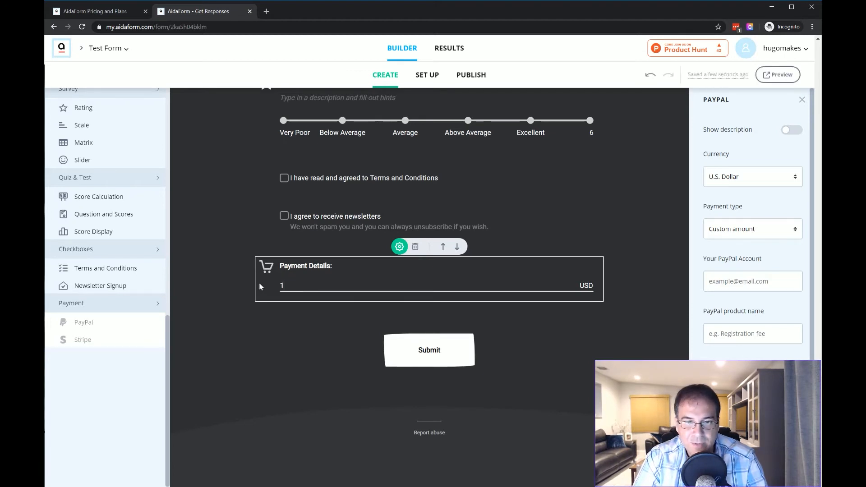
key("BackSpace")
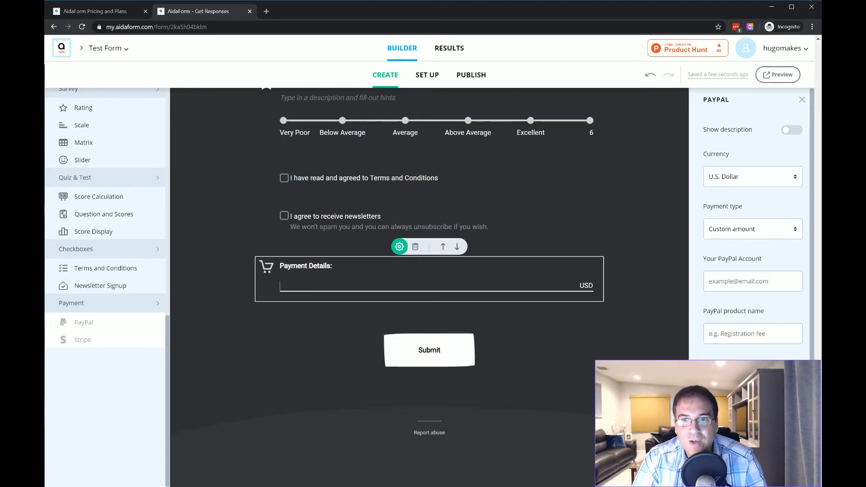
Set the PayPal payment type to Product selection and make the field not required.
left_click(730, 235)
left_click(730, 261)
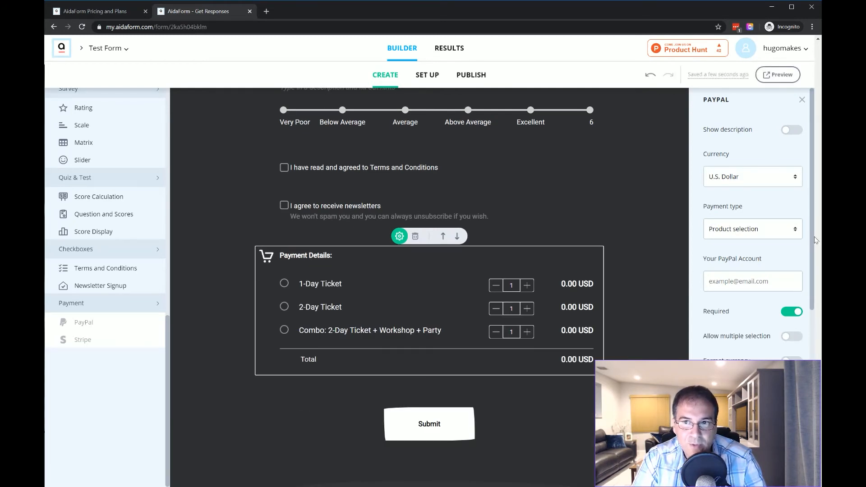
scroll(808, 260, "down", 1)
scroll(808, 259, "down", 3)
left_click(791, 270)
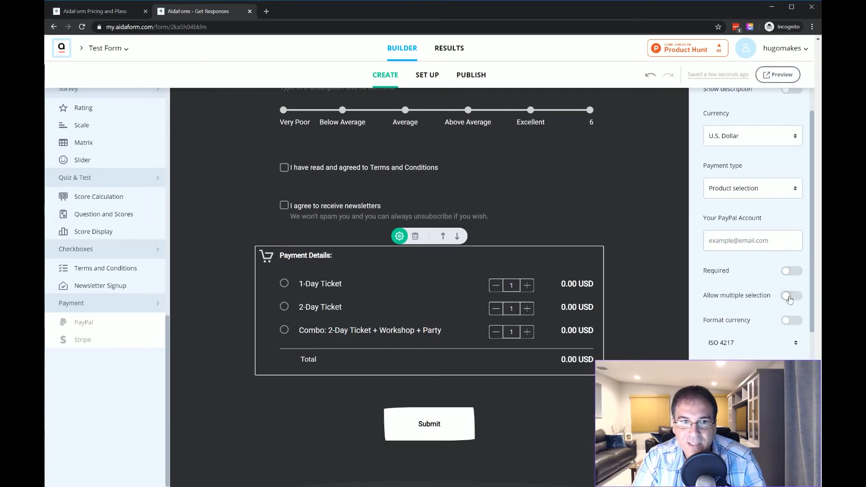
Try allowing multiple selection by ticking and unticking the 1-Day and 2-Day Ticket options, and turn the setting back off.
left_click(791, 296)
left_click(285, 284)
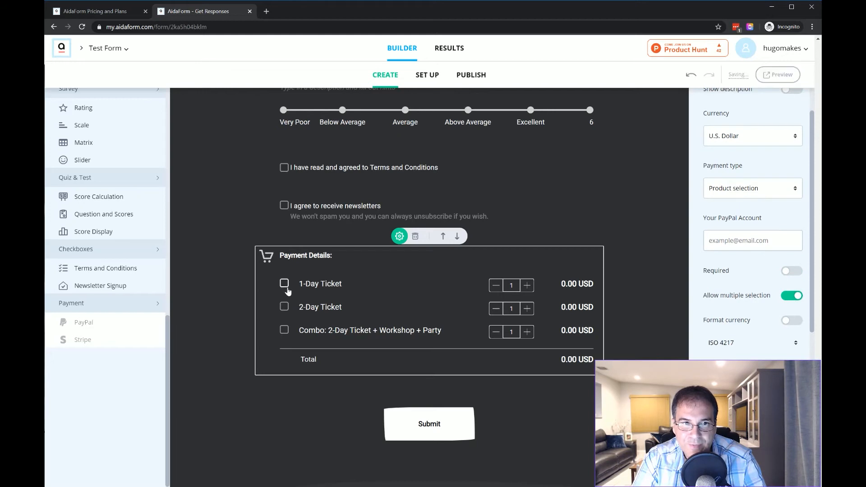
left_click(285, 307)
left_click(284, 284)
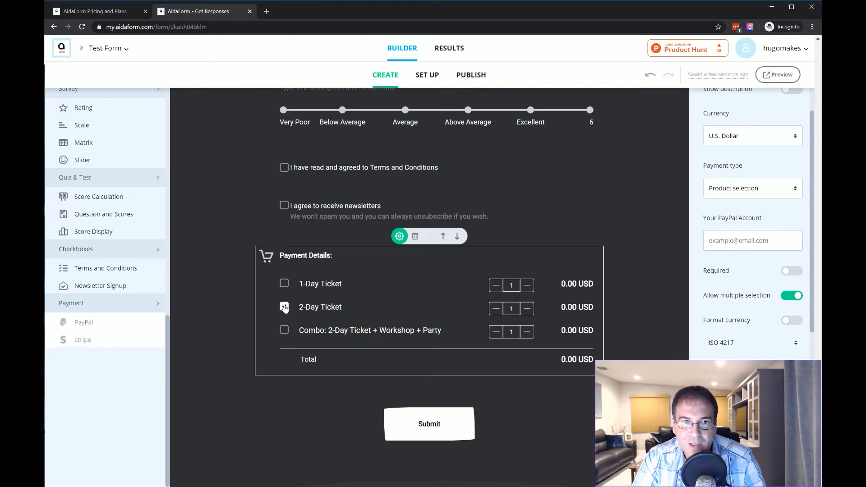
left_click(284, 307)
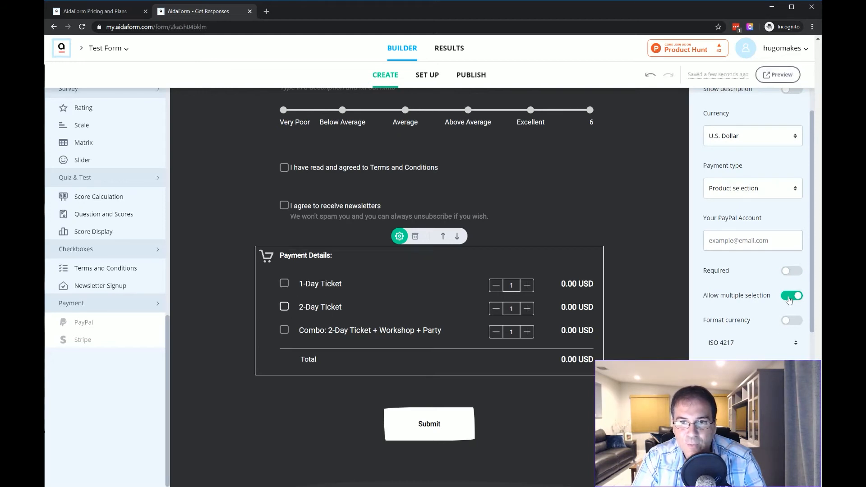
left_click(791, 296)
Test single selection by alternating between the 1-Day Ticket and 2-Day Ticket options.
left_click(284, 284)
left_click(284, 307)
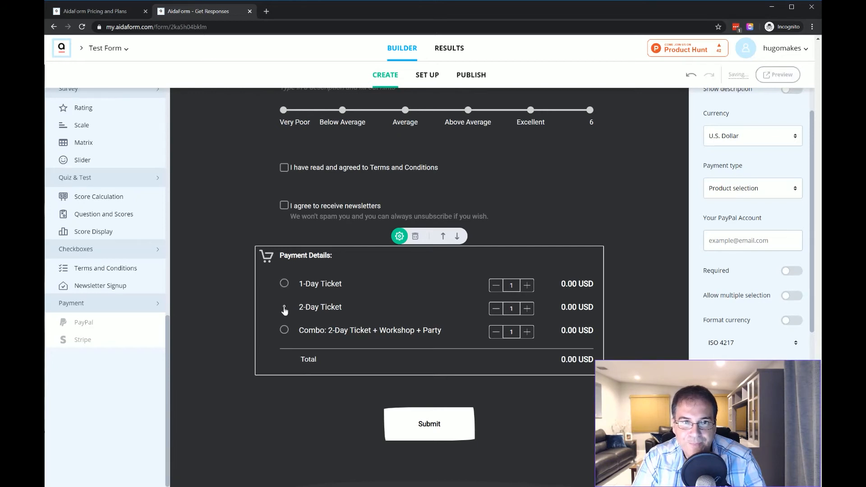
left_click(283, 284)
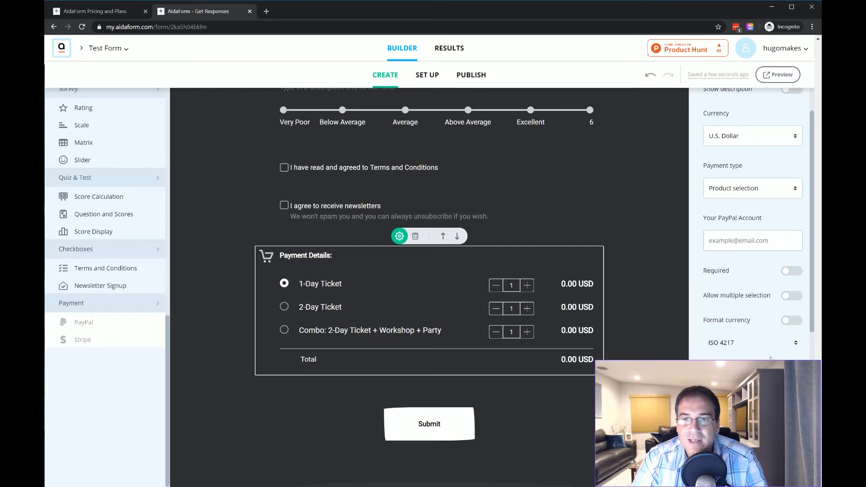
Disallow quantities and price the 1-Day Ticket at 1.00, the 2-Day Ticket at 2.00 and the Combo at 2.50.
scroll(756, 297, "down", 2)
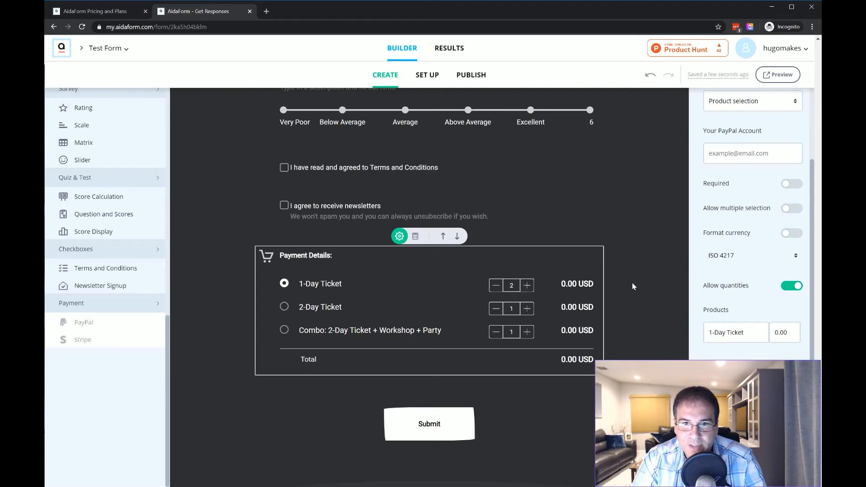
left_click(795, 287)
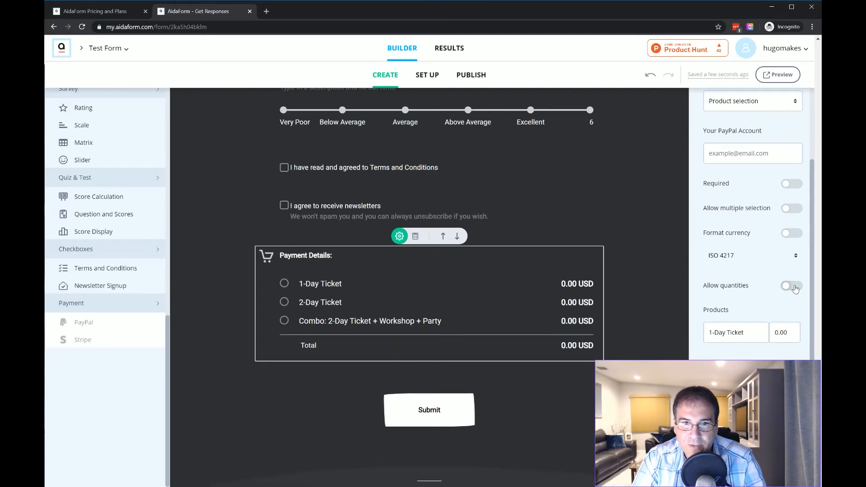
double_click(780, 332)
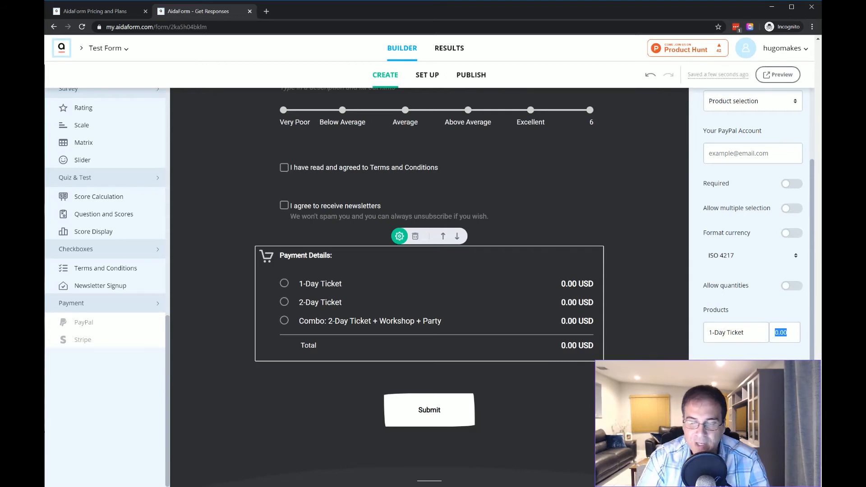
type("1.0")
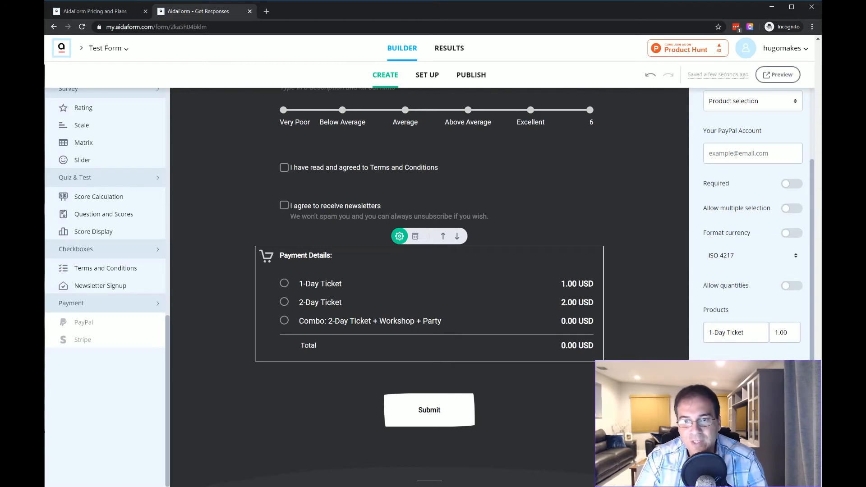
type("5")
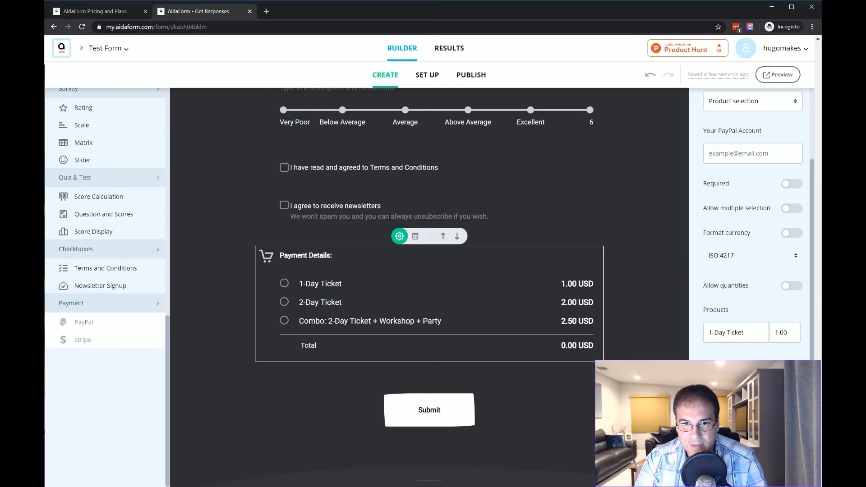
key("Escape")
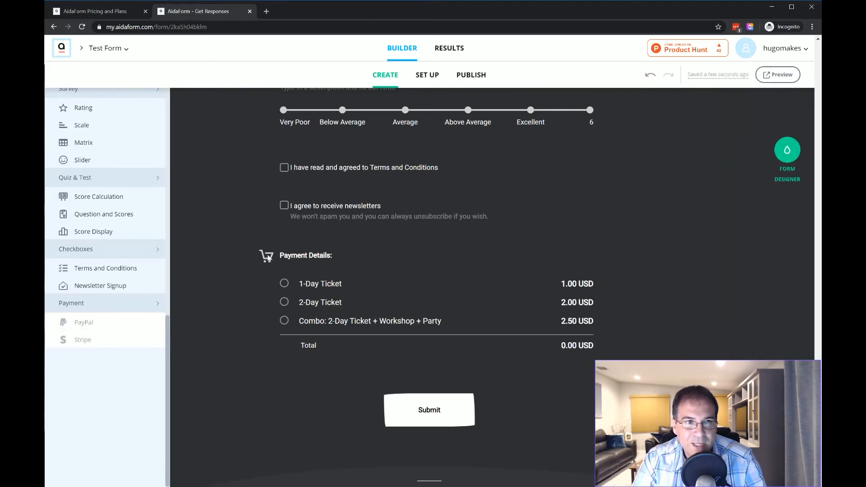
Reopen the PayPal field's settings and examine its product list and icon choices.
mouse_move(334, 248)
left_click(398, 236)
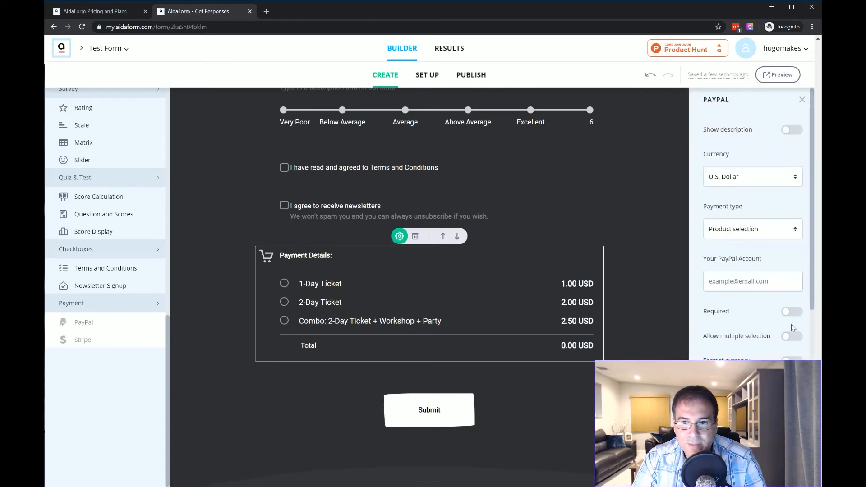
scroll(814, 312, "down", 1)
scroll(814, 313, "down", 7)
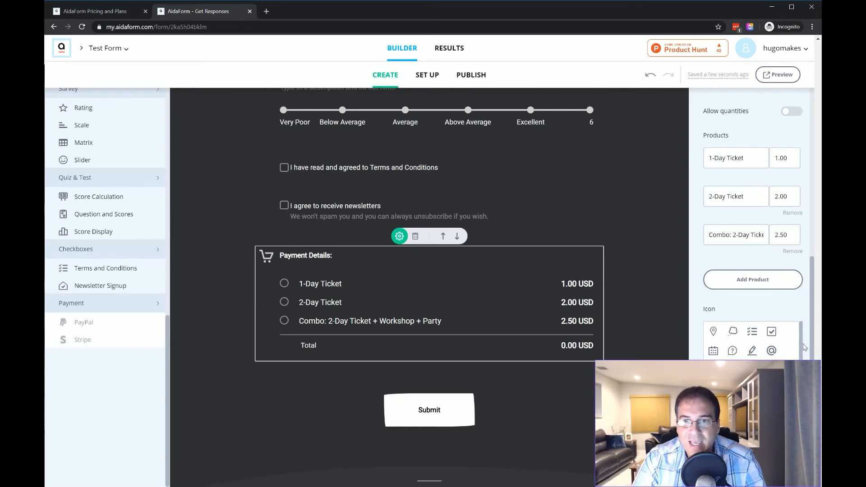
scroll(802, 347, "down", 2)
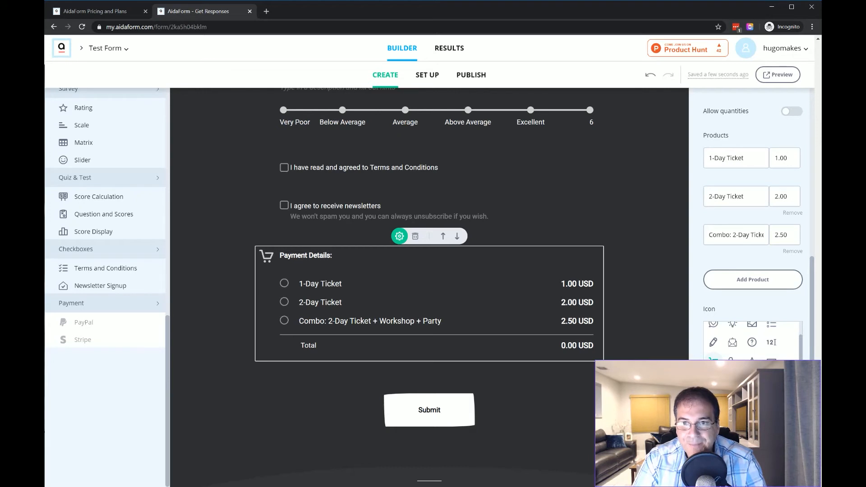
scroll(809, 191, "up", 10)
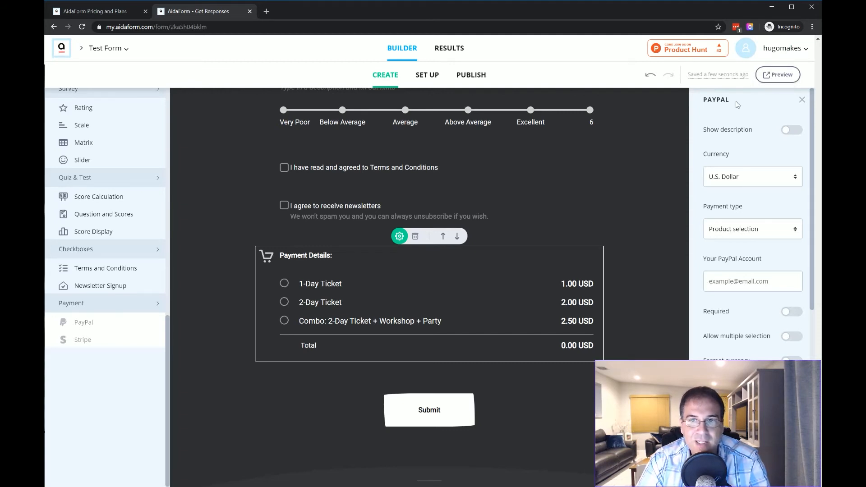
Look back over the form elements and the test form, and return to the My Forms list.
scroll(120, 213, "up", 5)
scroll(73, 182, "up", 10)
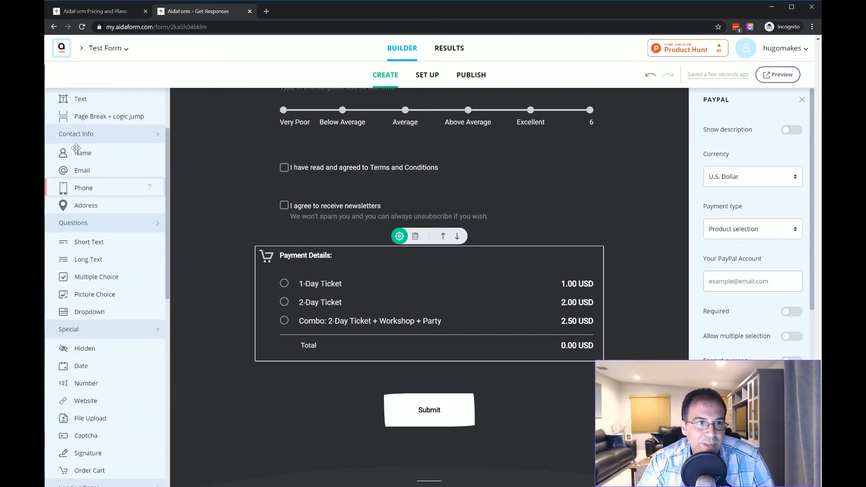
scroll(188, 155, "up", 15)
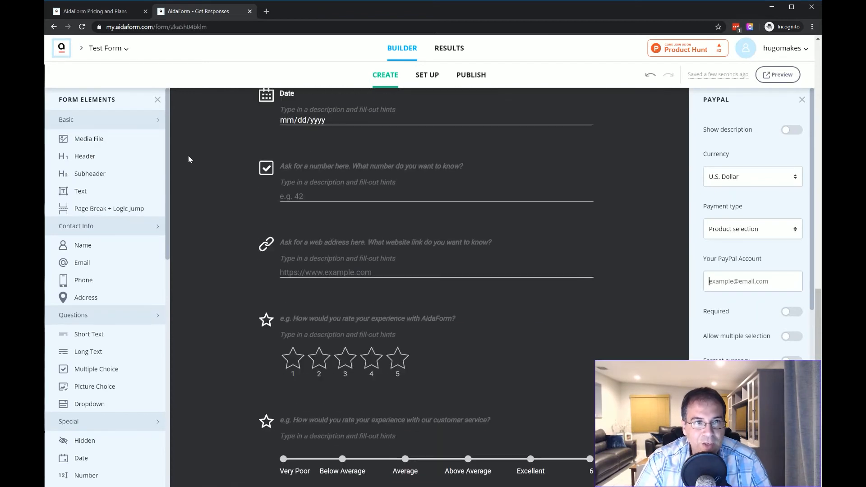
scroll(239, 214, "up", 3)
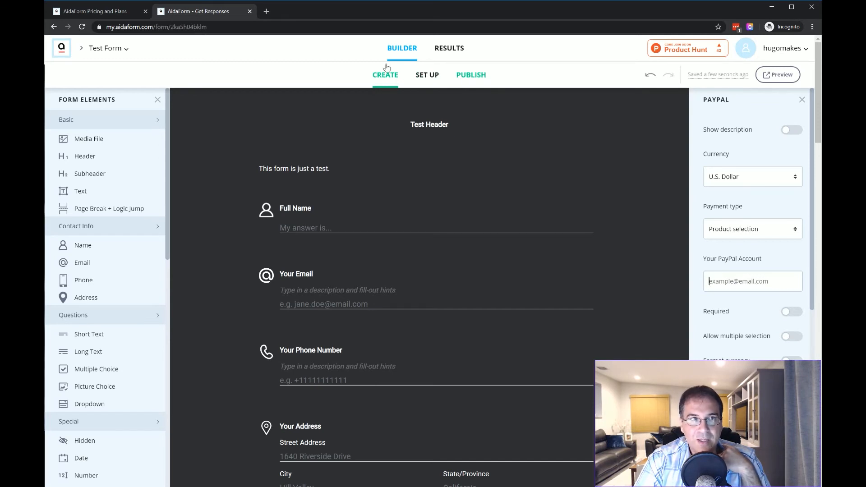
left_click(63, 49)
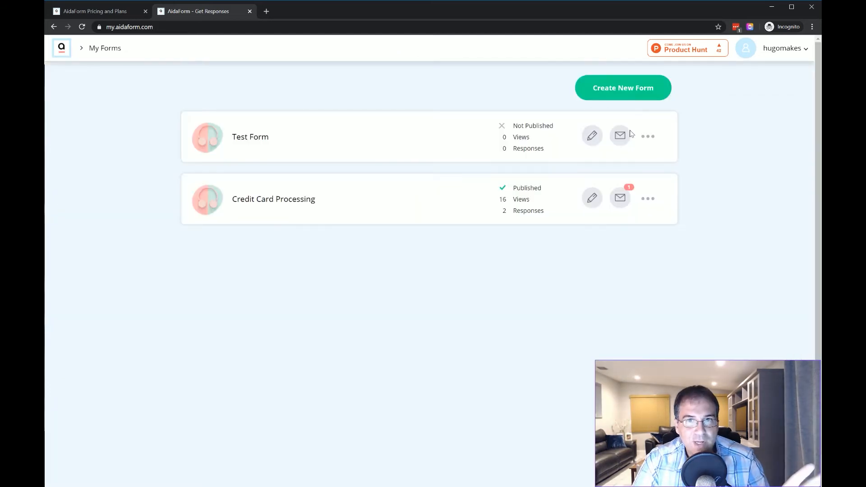
Delete the Test Form from the forms list.
left_click(647, 136)
left_click(658, 223)
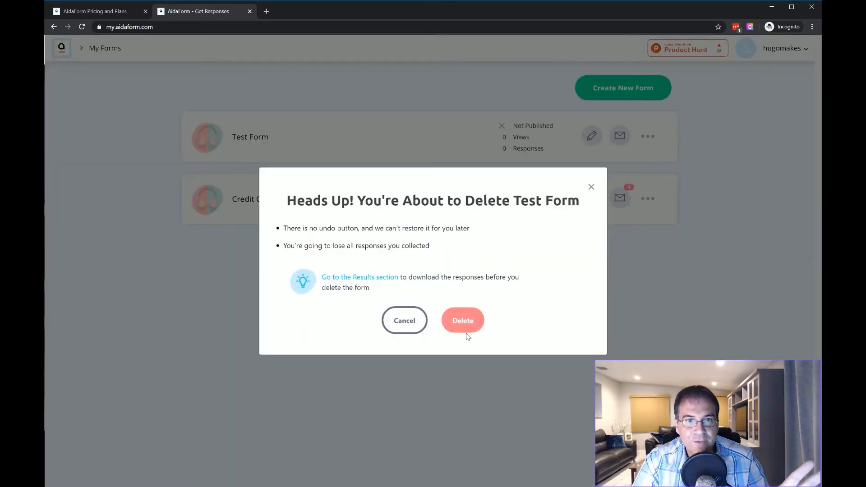
left_click(466, 312)
Create a new blank form named "Job Ticket".
left_click(608, 87)
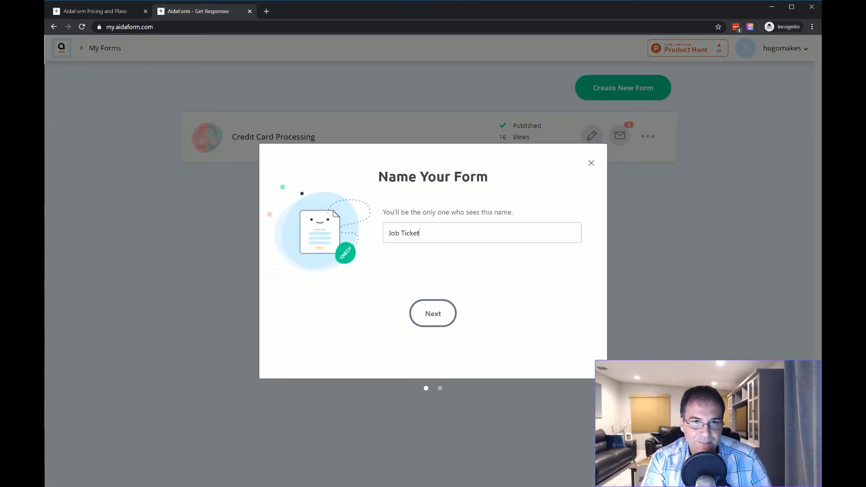
left_click(435, 315)
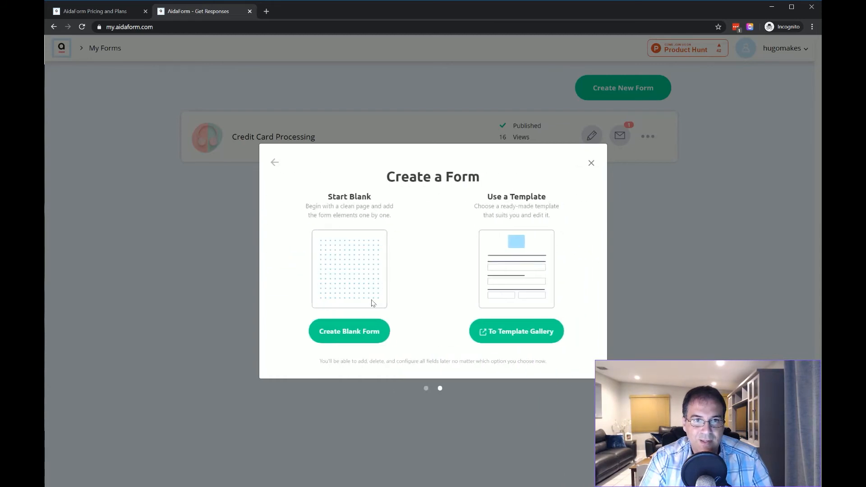
left_click(370, 333)
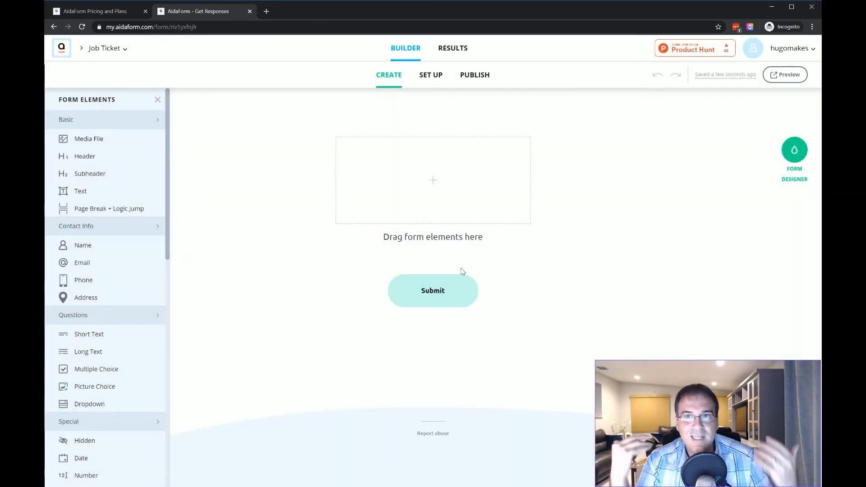
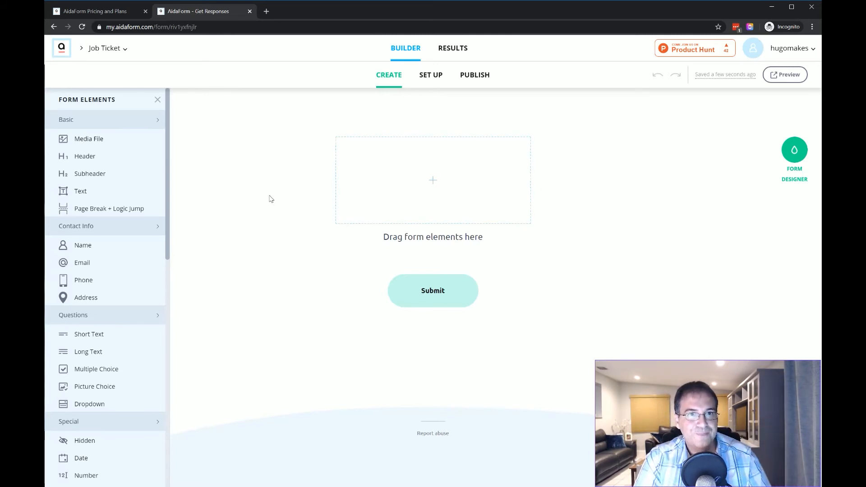
Add a header element to the empty form and title it "Job Ticket".
left_click_drag(133, 159, 469, 252)
type("Jovb")
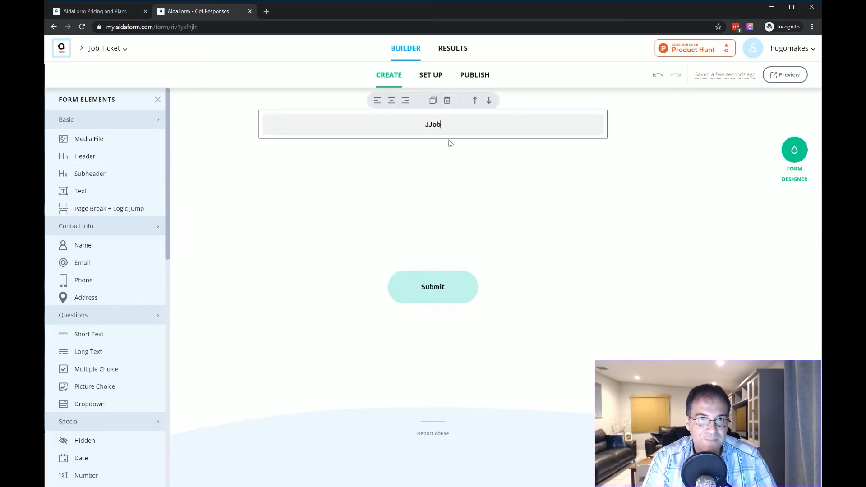
key("BackSpace")
key("BackSpace")
key("BackSpace")
key("BackSpace")
type("ob Ticket")
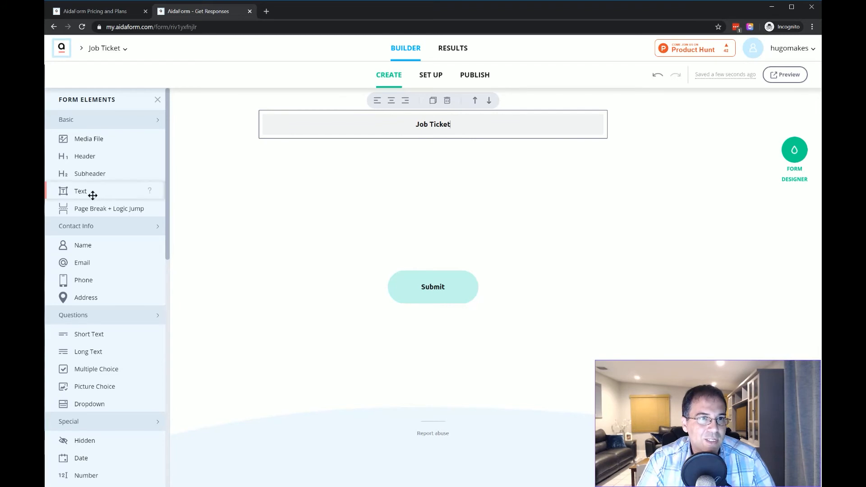
Add a text block below the header: "Please fill out the form below to generate a ticket. Be as detailed as possible.".
left_click_drag(92, 195, 460, 149)
type("Pl")
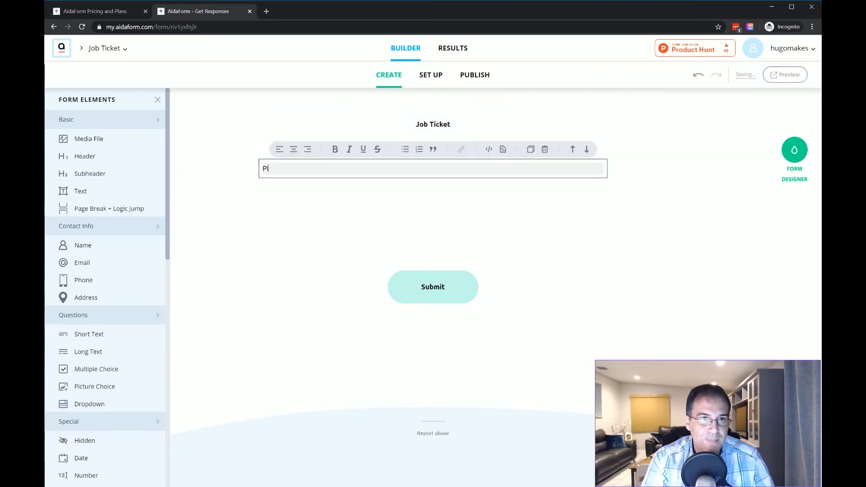
type("ease fill out the form below,")
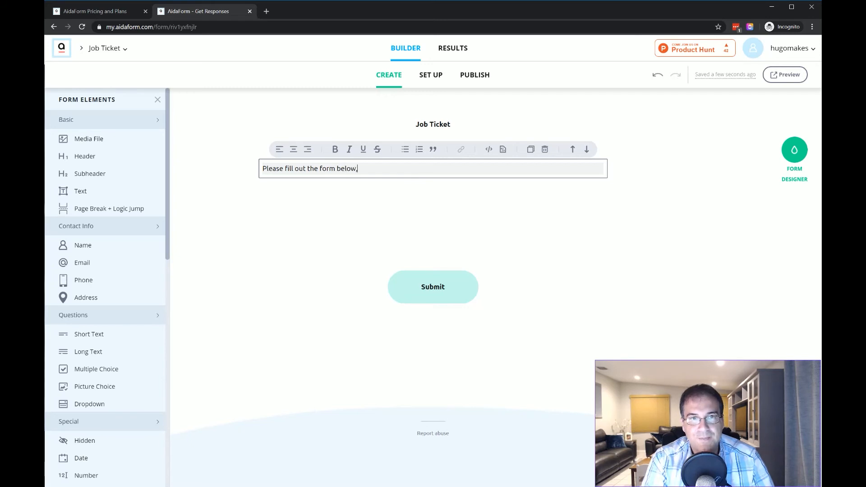
key("BackSpace")
type(" to gerne")
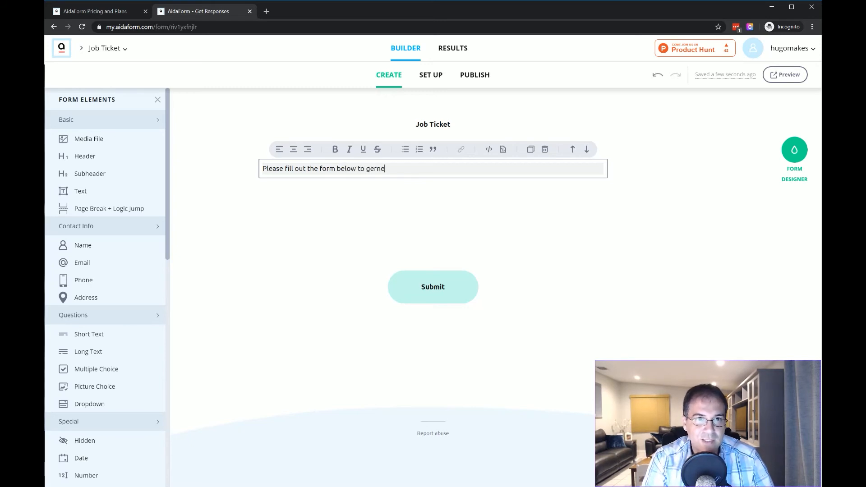
type("rate a ticket. Be as detai")
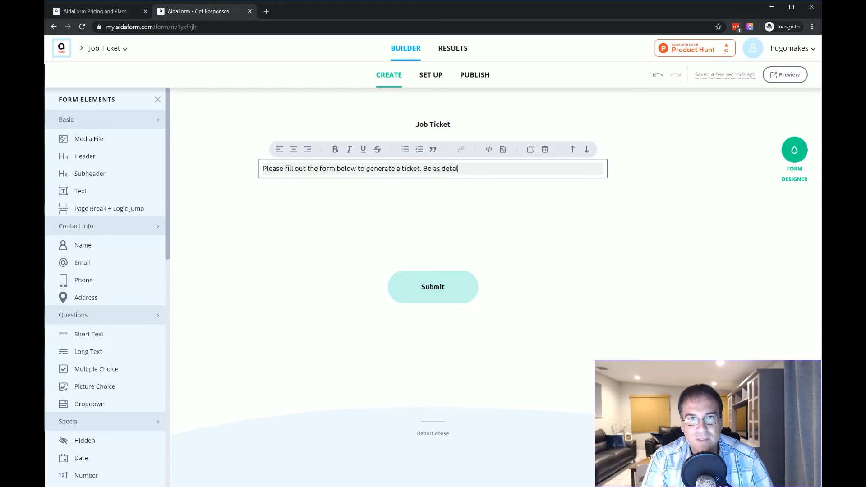
type("ed as possibl")
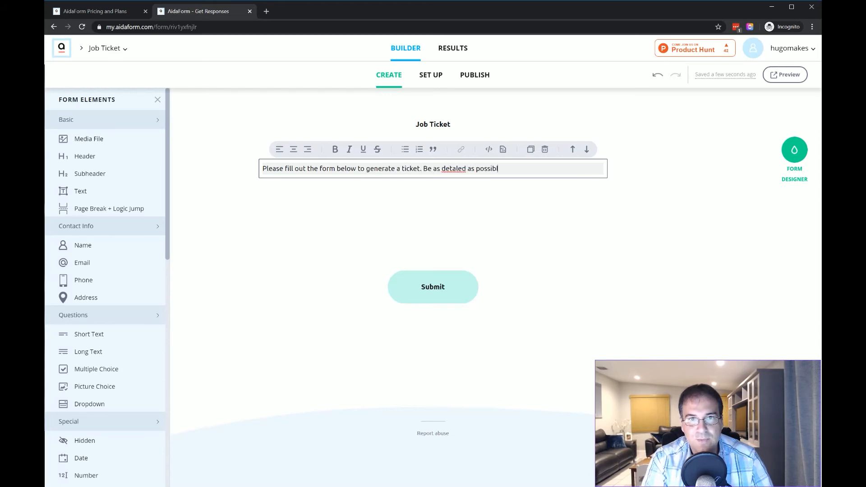
type("e. THank you")
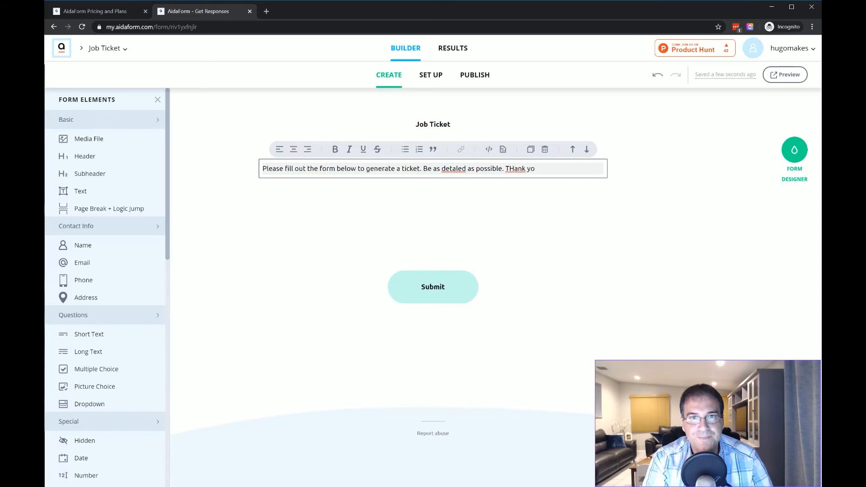
Put "Thank you!" in its own paragraph below a blank line and correct the misspelled word to "detailed".
key("BackSpace")
key("BackSpace")
key("BackSpace")
key("BackSpace")
key("BackSpace")
key("Return")
key("Return")
type("T")
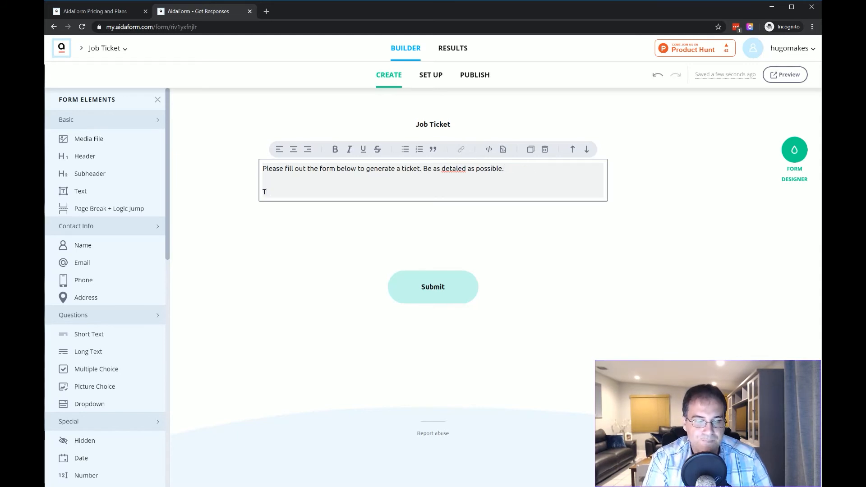
type("hank you!")
double_click(453, 169)
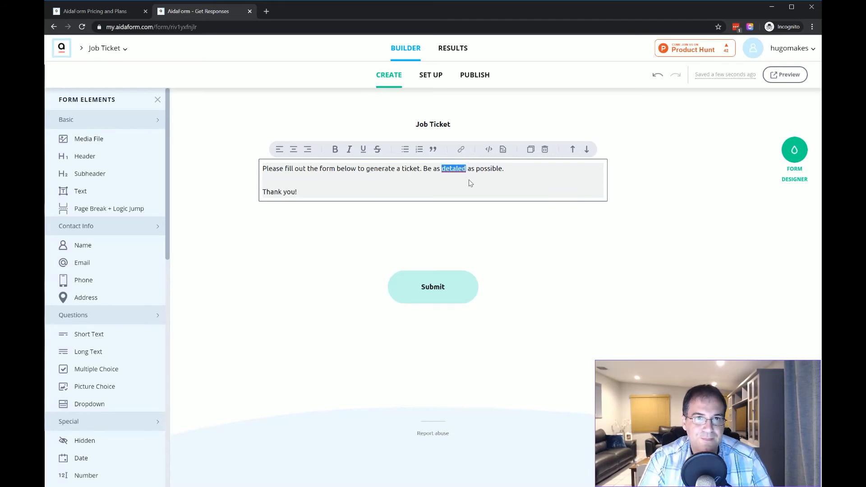
type("detailed")
left_click(428, 246)
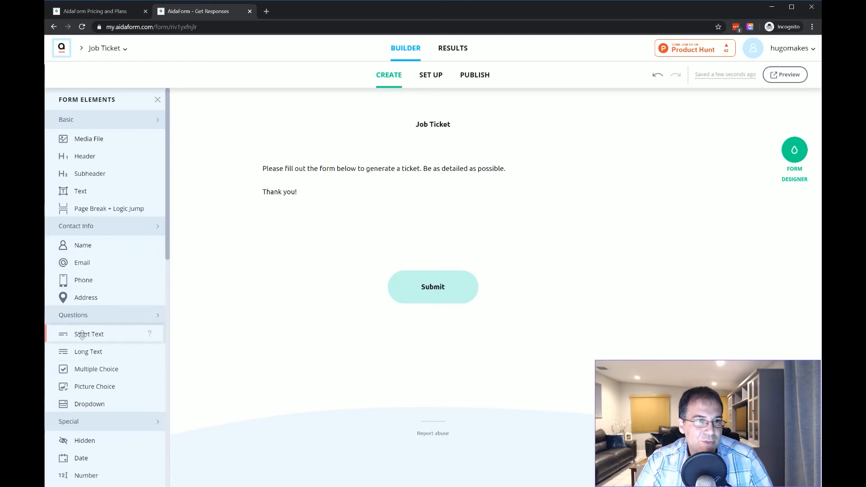
Add a short text field titled "Company Name" below the text block and hide its description.
left_click_drag(81, 334, 310, 223)
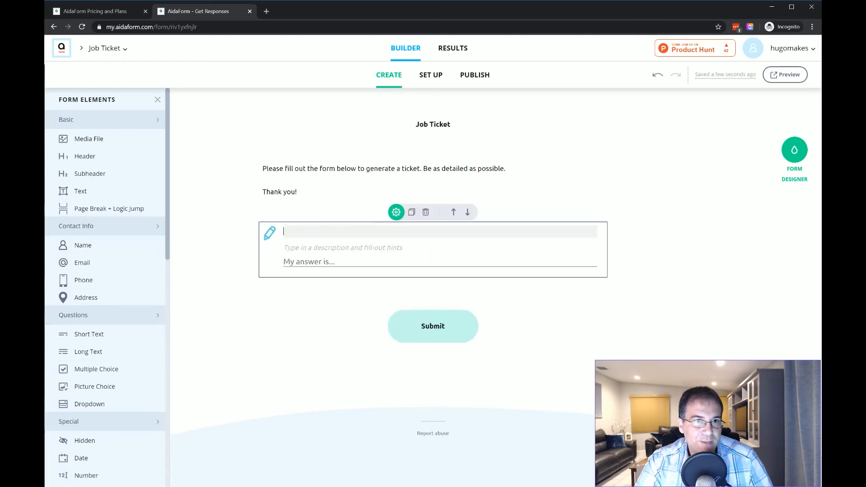
type("Company Name")
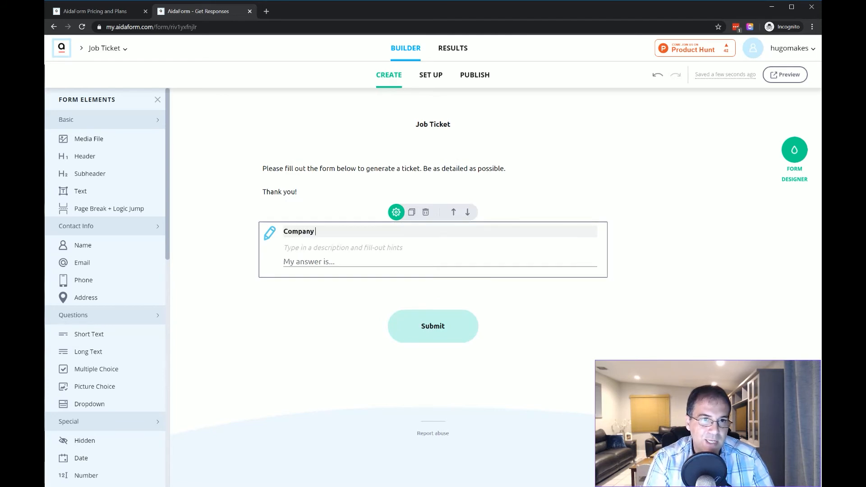
left_click(396, 211)
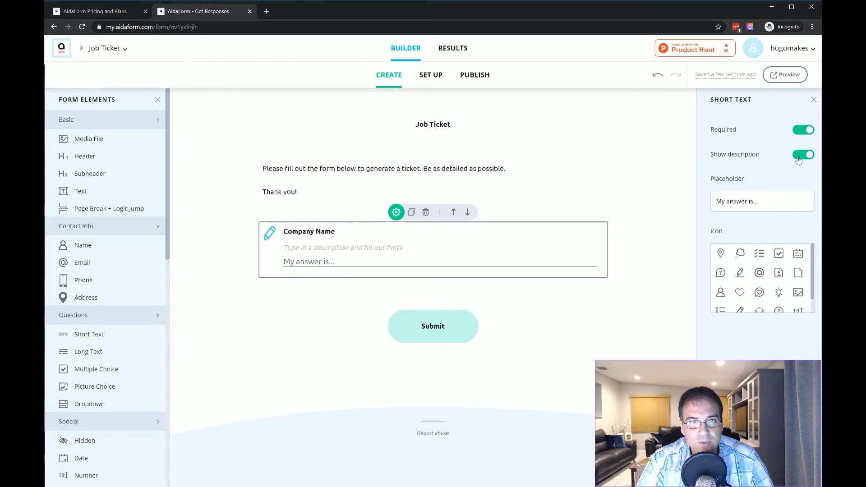
left_click(798, 156)
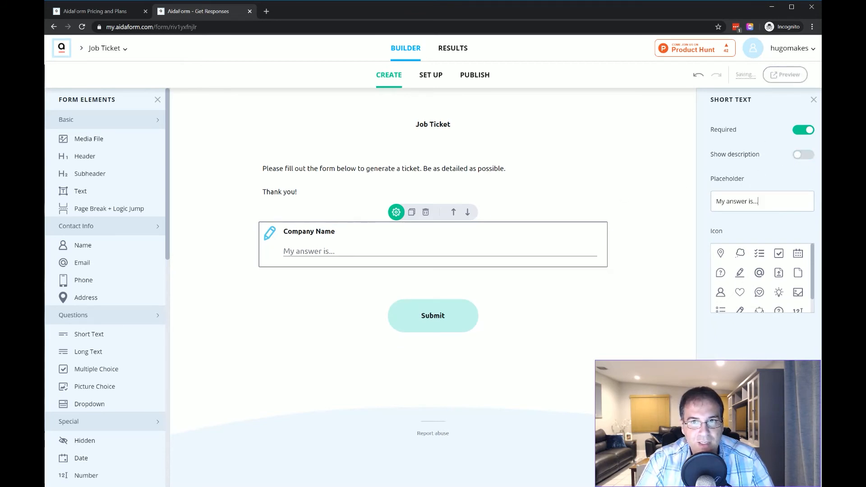
Give the Company Name field the rectangular checkmark icon, keeping its default placeholder.
left_click_drag(760, 201, 665, 196)
left_click(699, 187)
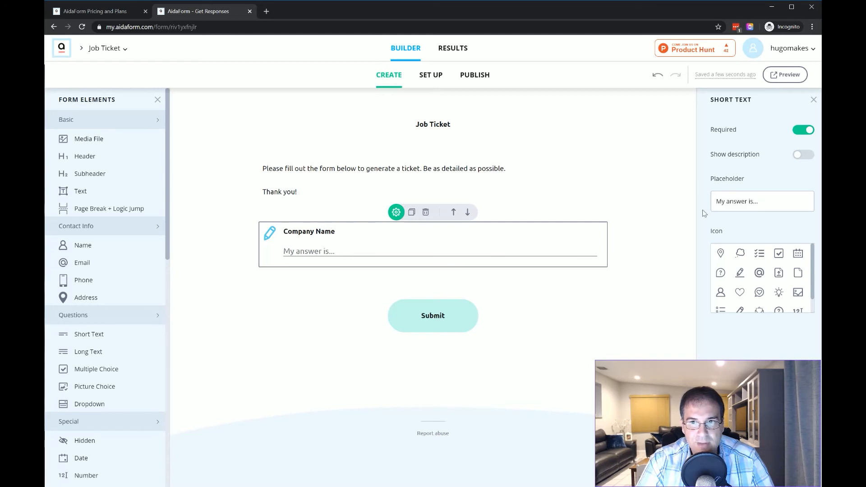
scroll(731, 266, "down", 2)
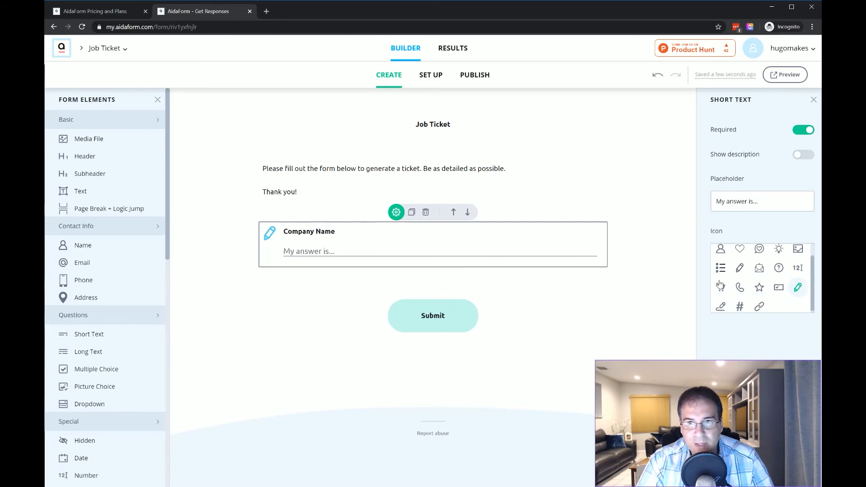
left_click(776, 291)
left_click(208, 187)
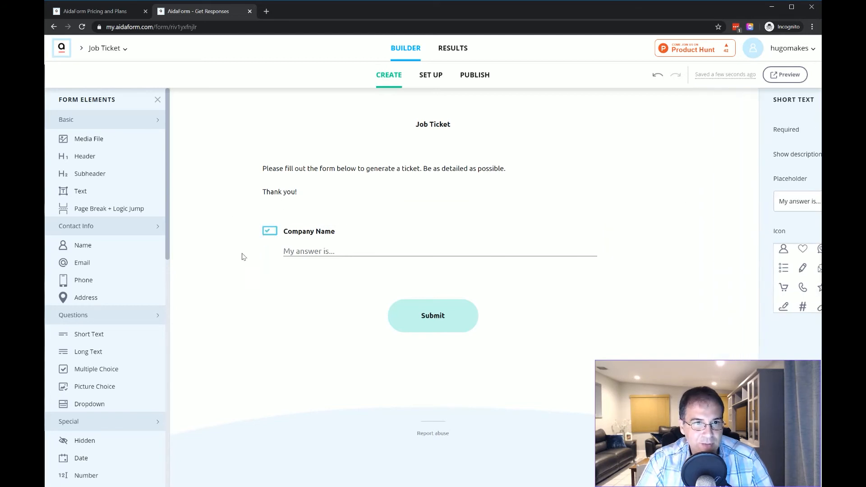
Add a Name contact field below Company Name and open its settings.
left_click_drag(84, 245, 330, 283)
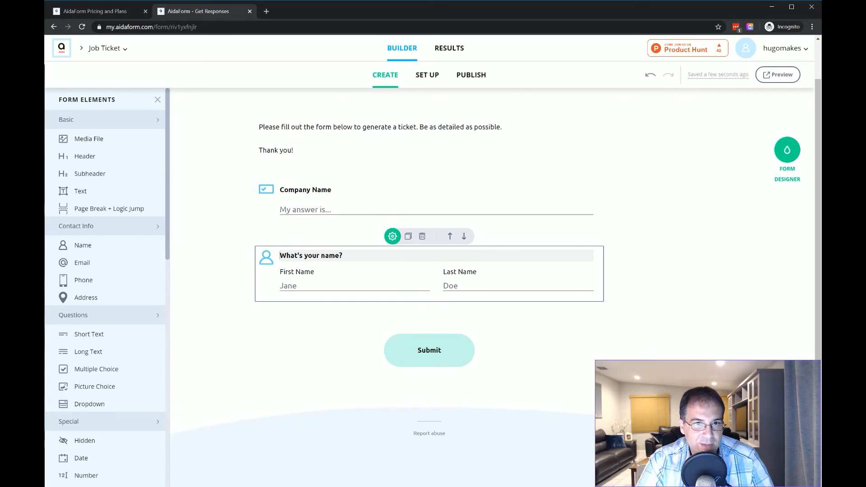
left_click(392, 236)
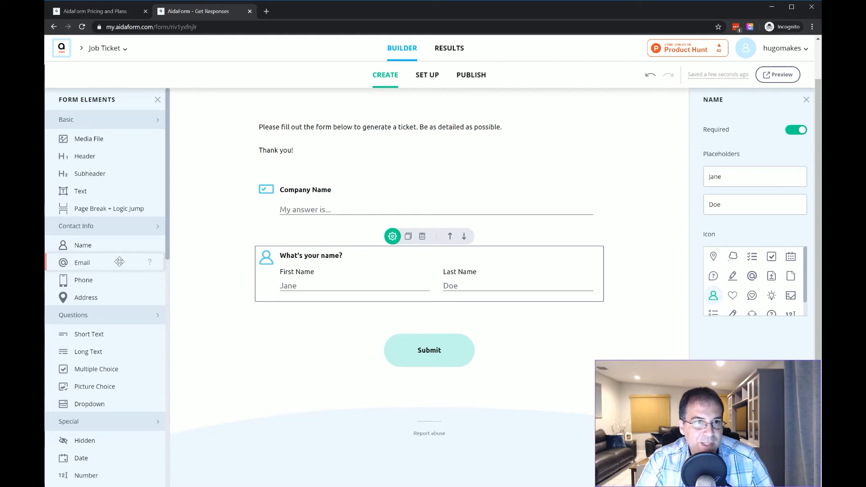
Add a short text field titled "Job Title" below the name field and give it the document icon.
scroll(113, 189, "down", 3)
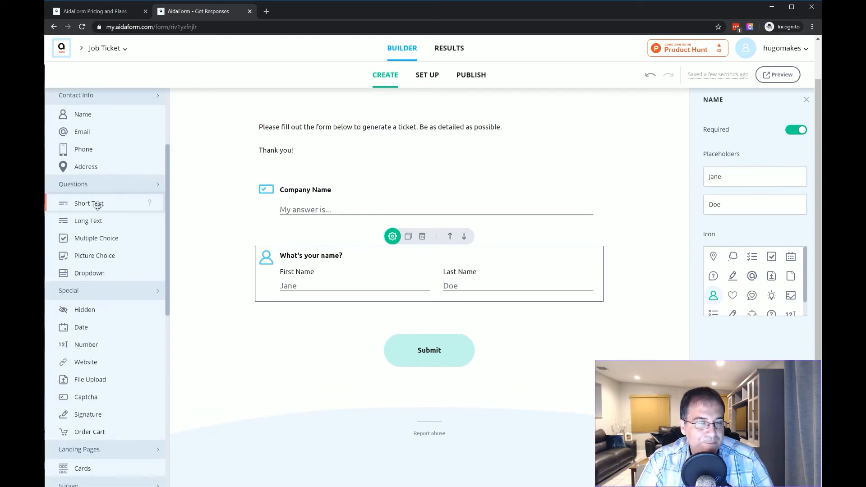
left_click_drag(85, 204, 313, 315)
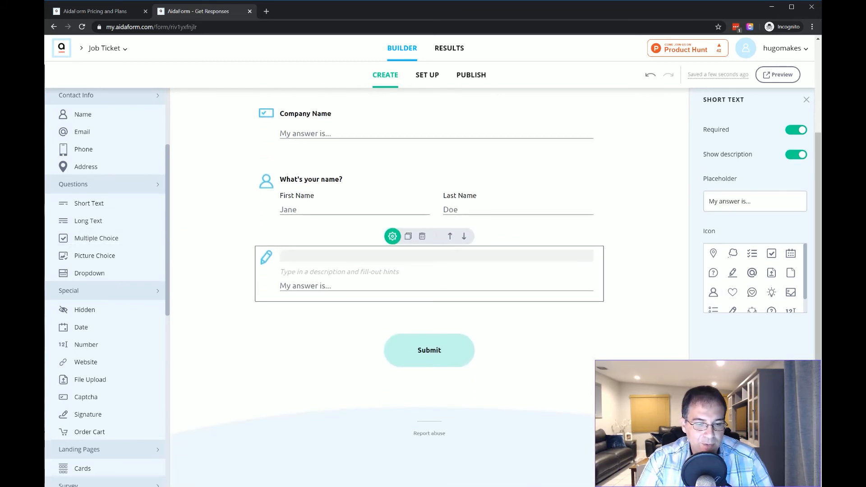
type("JOb")
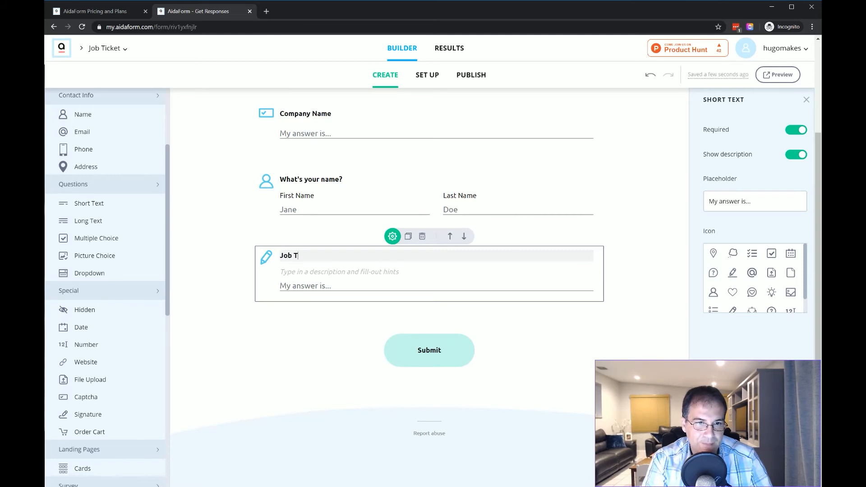
left_click(276, 235)
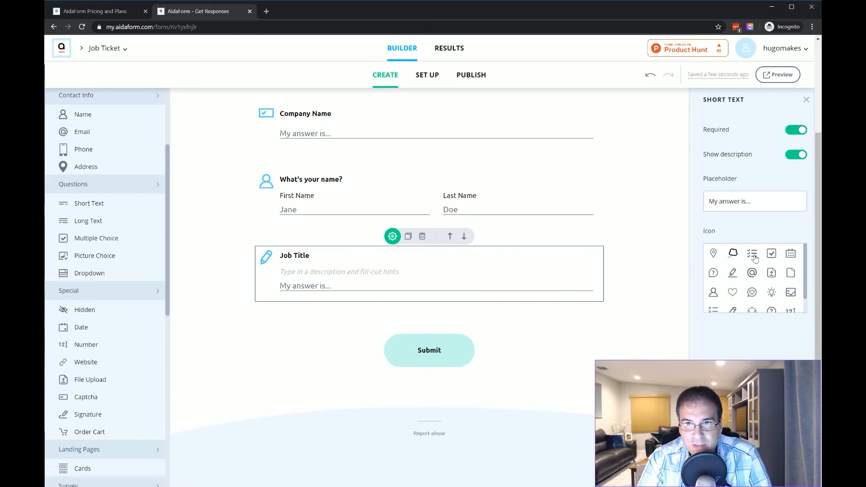
left_click(793, 275)
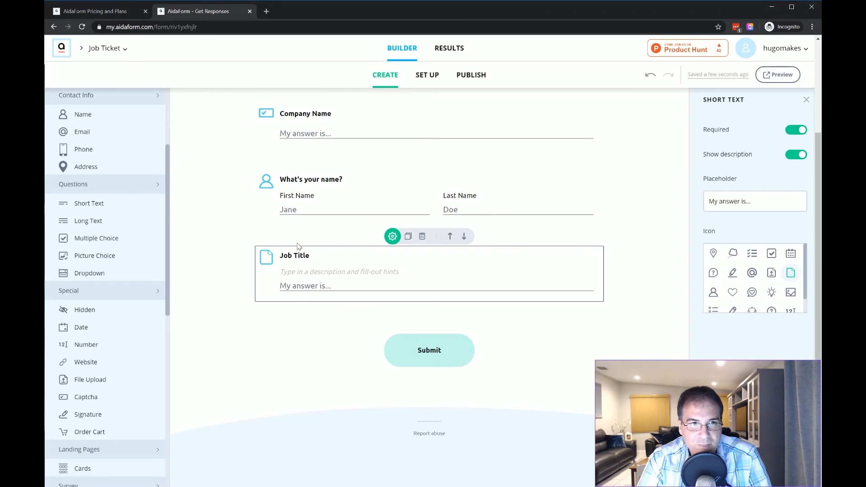
left_click(201, 247)
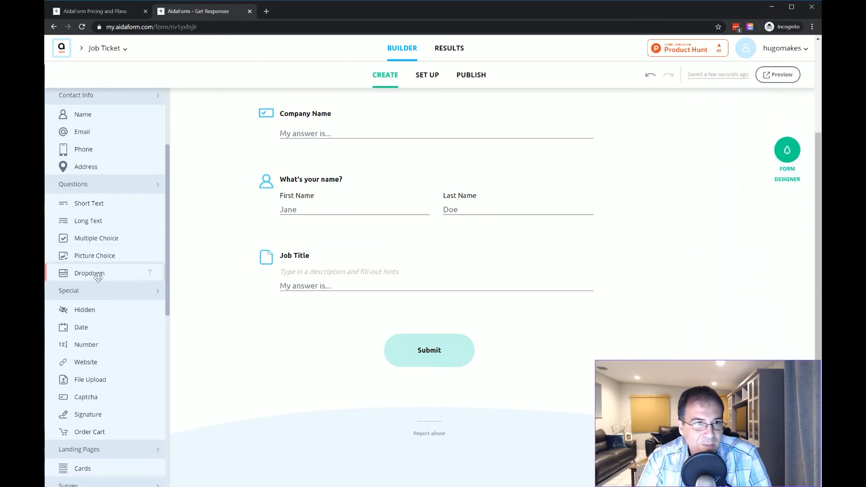
Add a long text field titled "Please describe the job in detail" below Job Title and open its settings.
left_click_drag(84, 221, 349, 316)
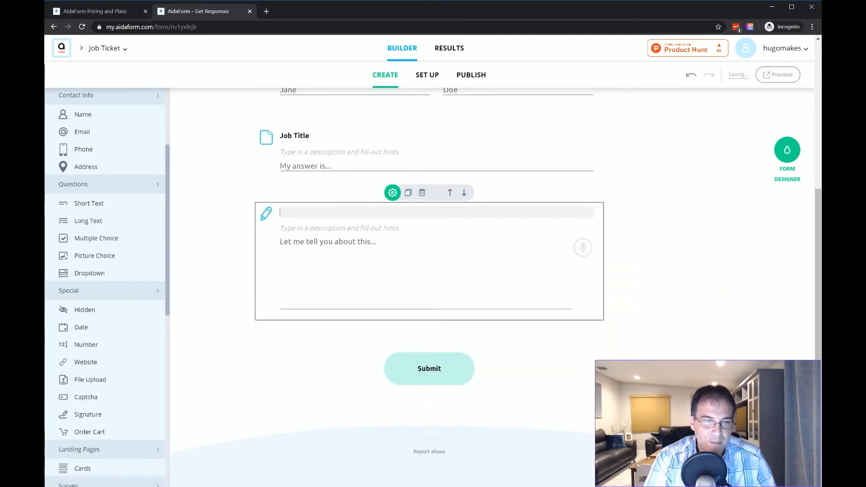
type("Please describe the job in detail")
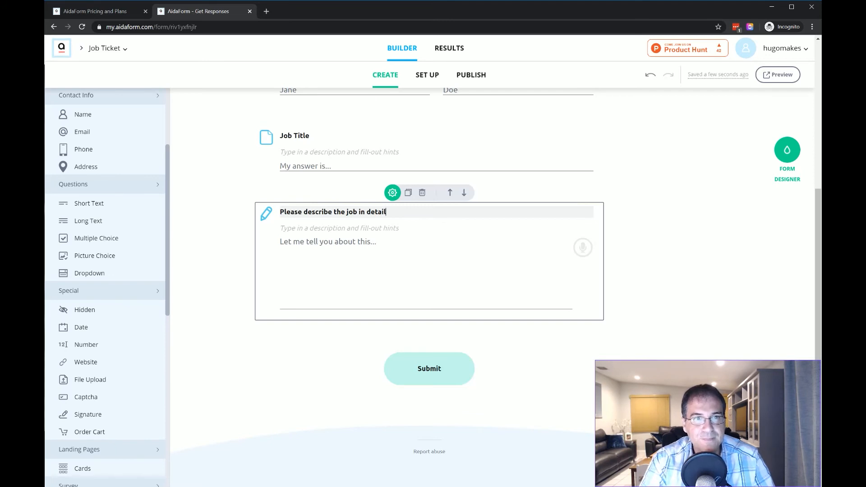
left_click(787, 152)
left_click(808, 101)
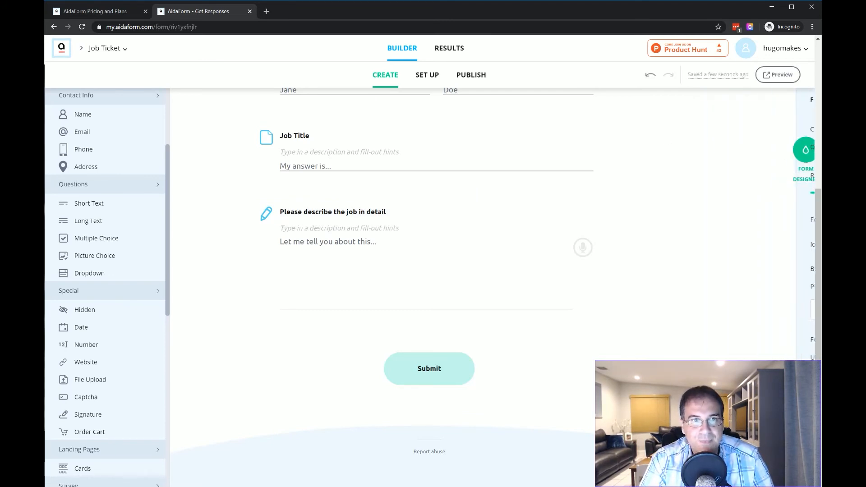
left_click(393, 193)
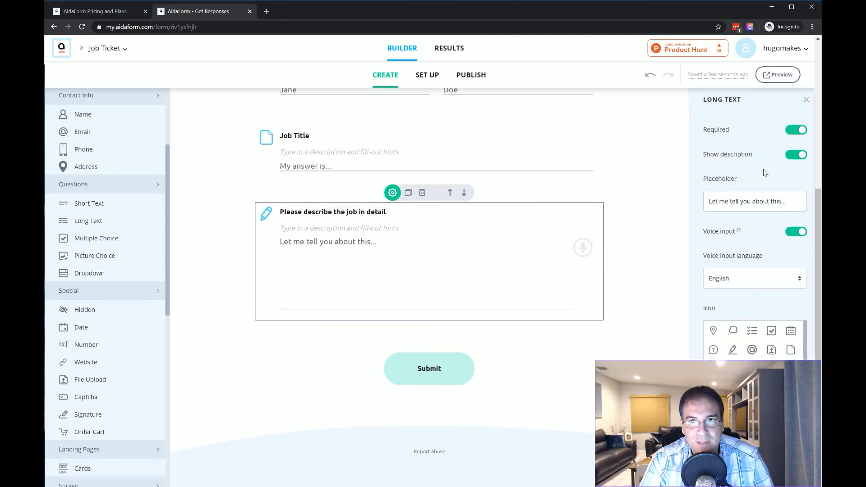
Hide the descriptions of the long text field about the job and of the Job Title field.
left_click(796, 155)
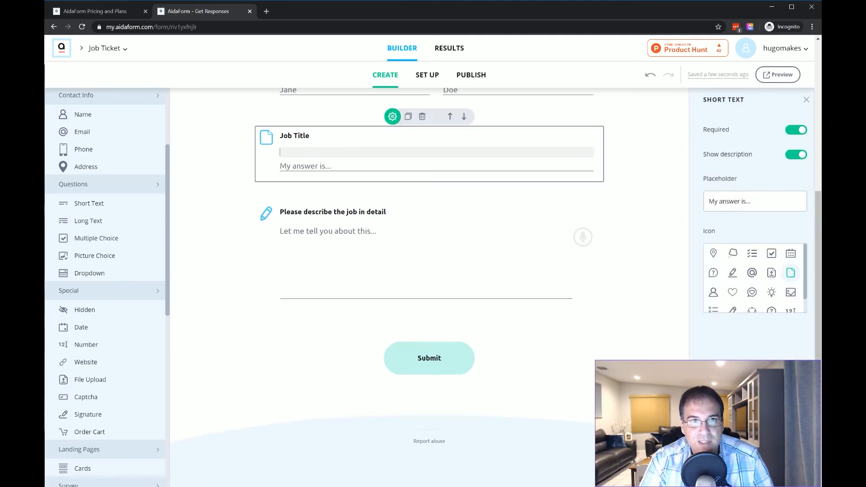
left_click(802, 154)
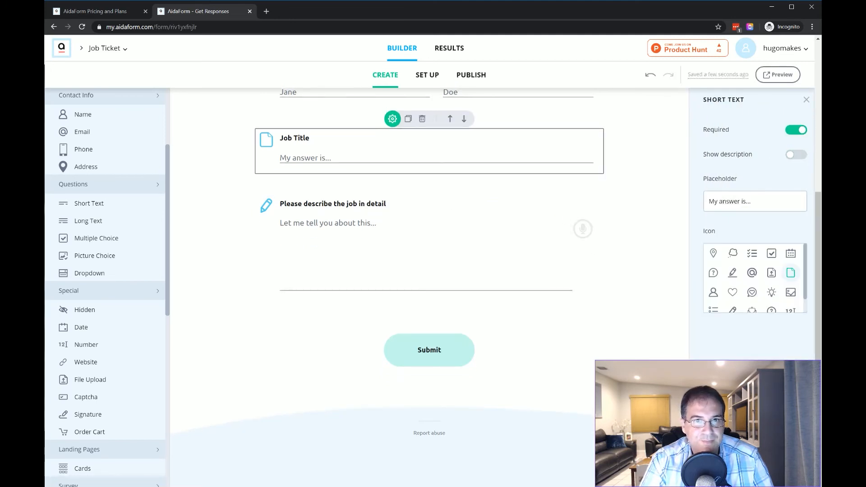
left_click(398, 309)
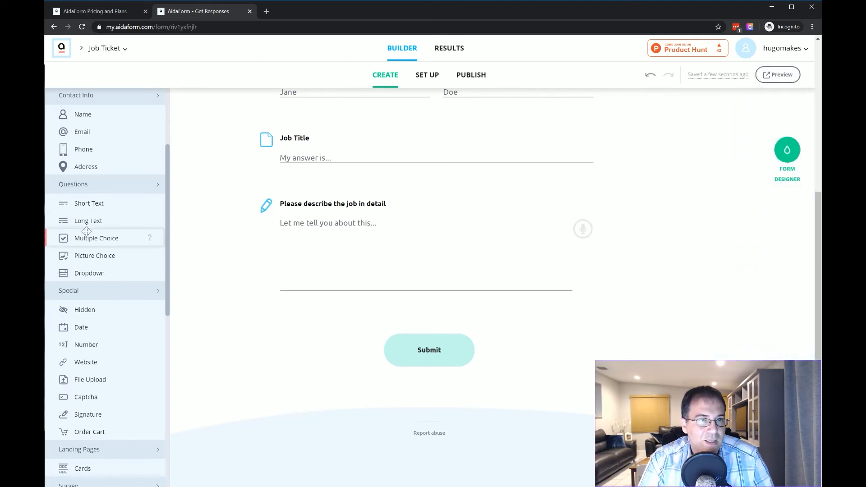
Add a date field titled "Desired Due Date" below the job description field.
scroll(86, 248, "down", 2)
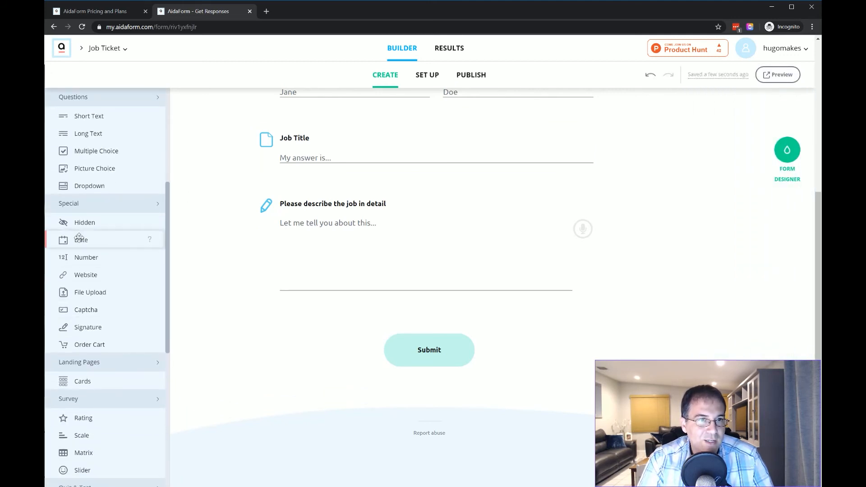
left_click_drag(78, 238, 353, 315)
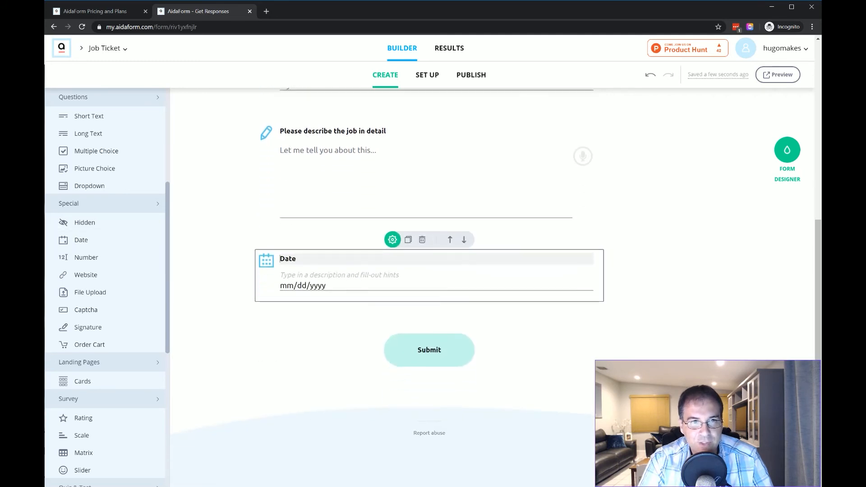
key("ctrl+a")
type("D")
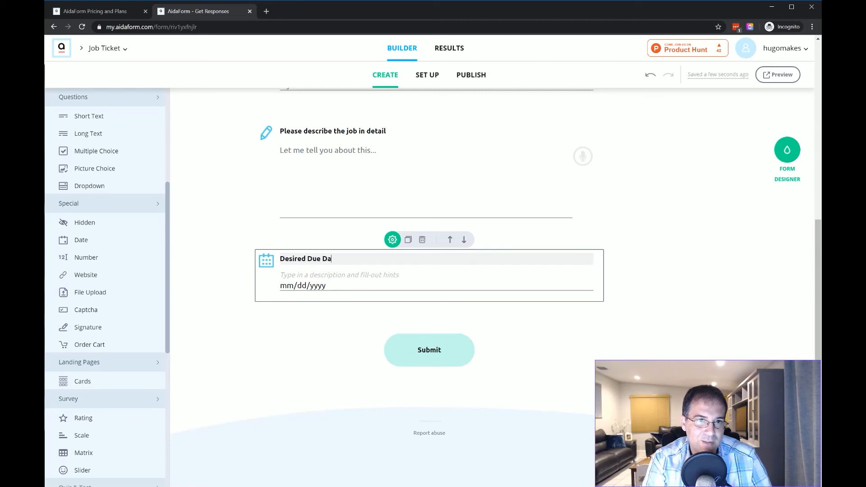
Make the Desired Due Date field optional, keeping its calendar icon.
left_click(392, 239)
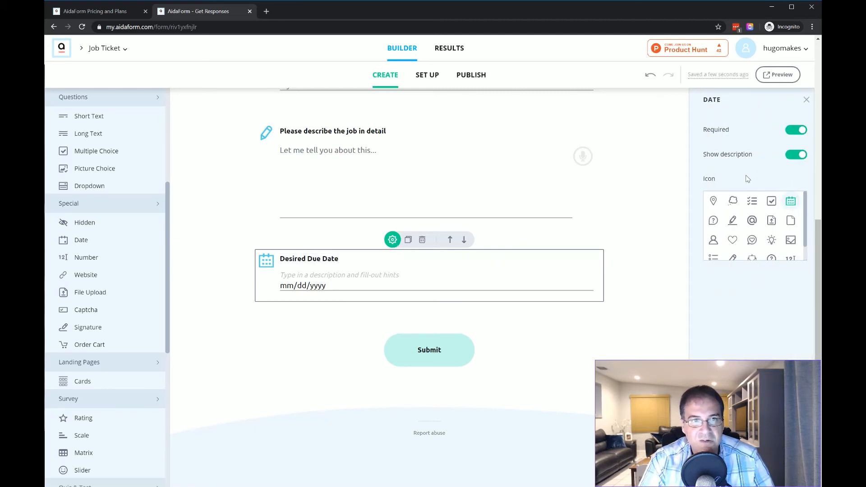
left_click(806, 100)
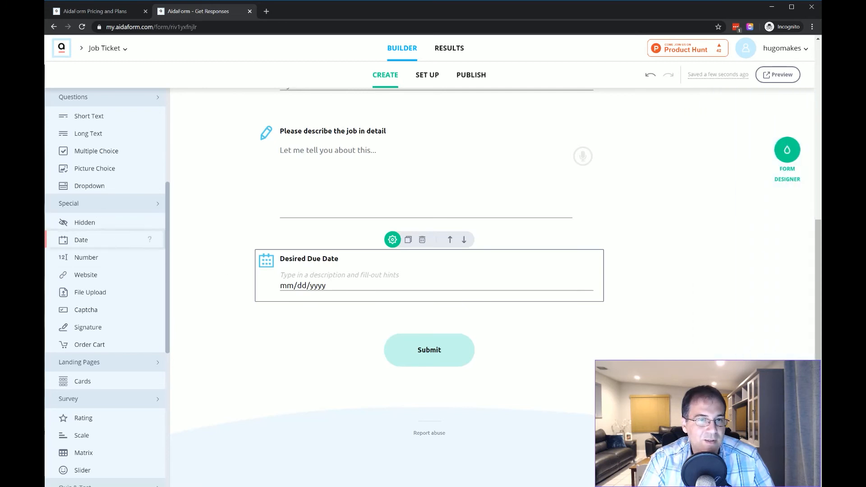
left_click(390, 240)
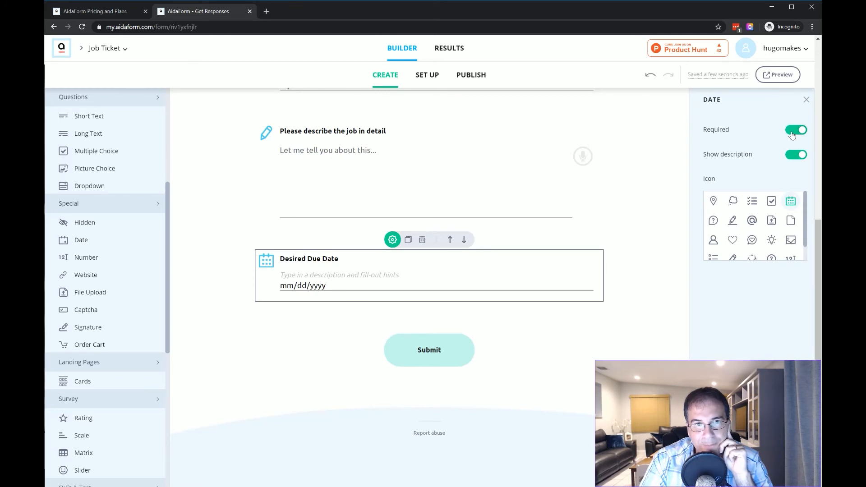
left_click(795, 130)
left_click(668, 201)
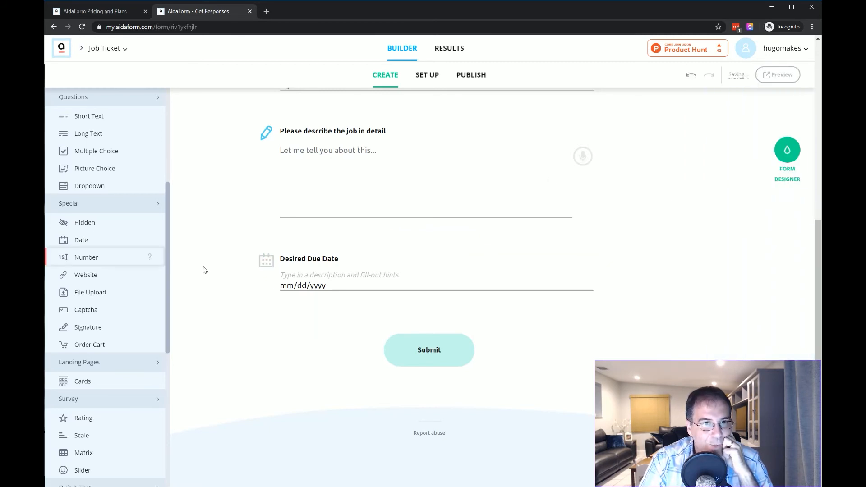
Add a Terms and Conditions checkbox below Desired Due Date and set its link behavior to "Show Terms text in popup".
scroll(230, 288, "up", 4)
scroll(226, 298, "down", 4)
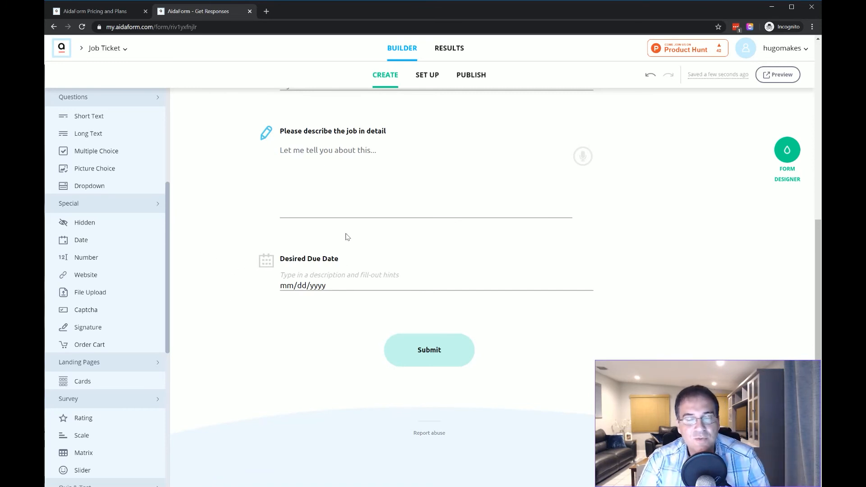
scroll(355, 231, "up", 7)
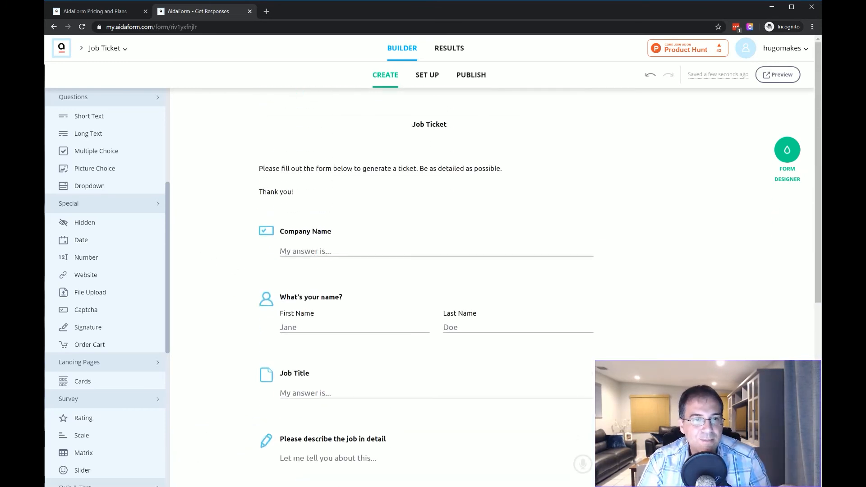
scroll(429, 271, "down", 6)
scroll(130, 392, "down", 4)
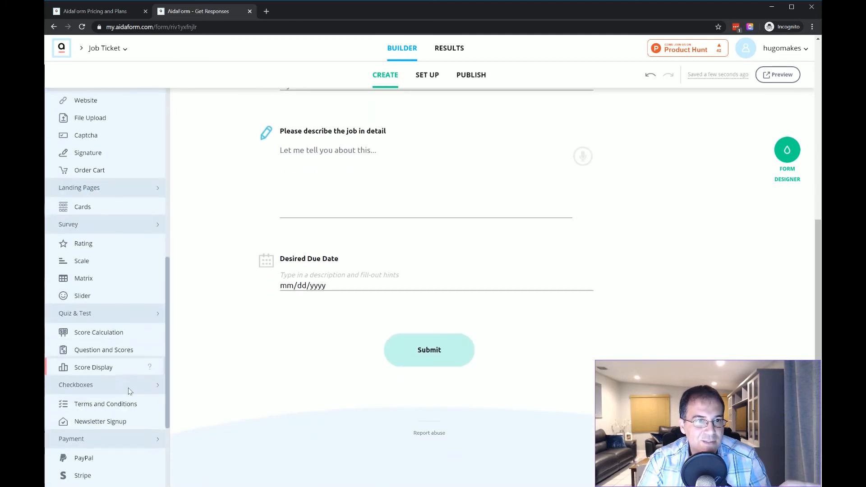
scroll(130, 392, "down", 3)
left_click_drag(97, 268, 374, 323)
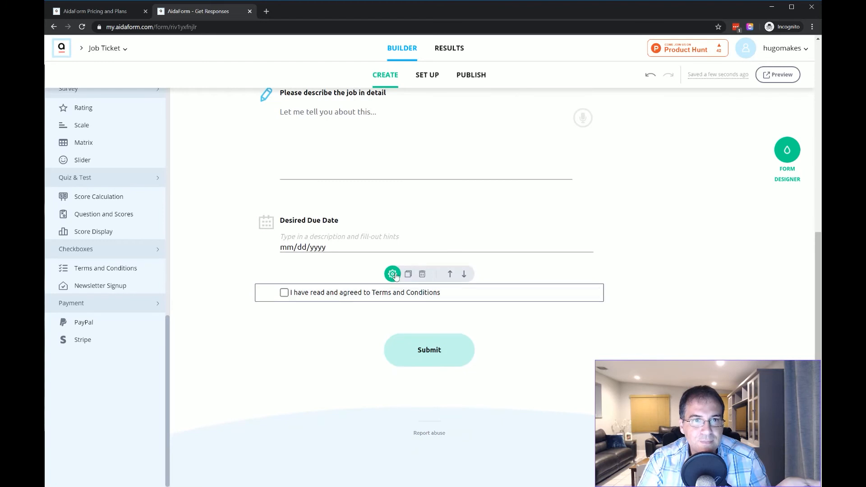
left_click(392, 273)
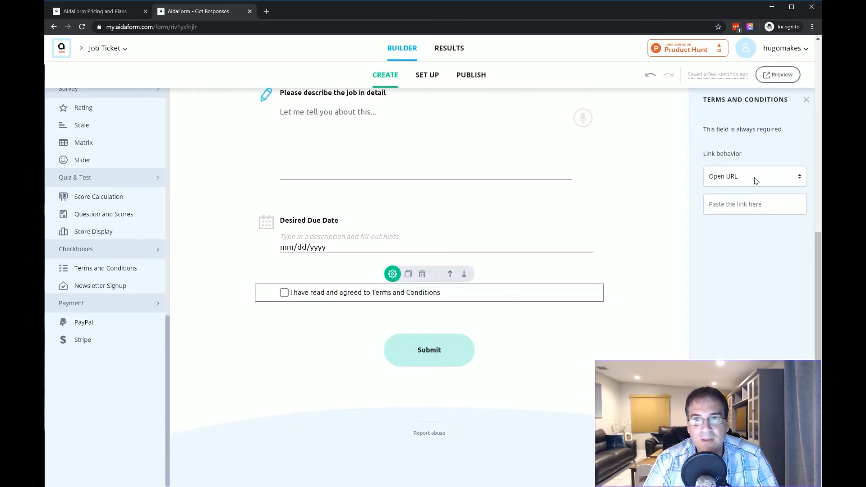
left_click(755, 197)
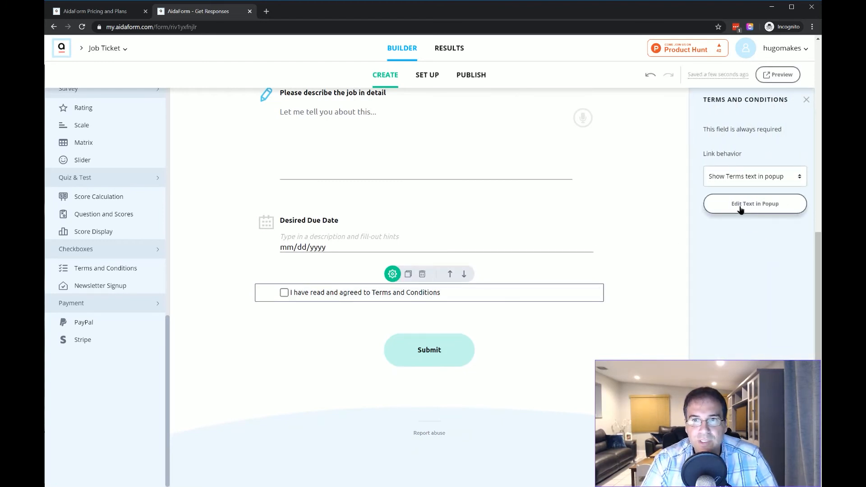
Save the popup terms text as "By filling out this form, you agree that you will be billed the credit card on file for this job.".
left_click(721, 204)
type("By filling out this f")
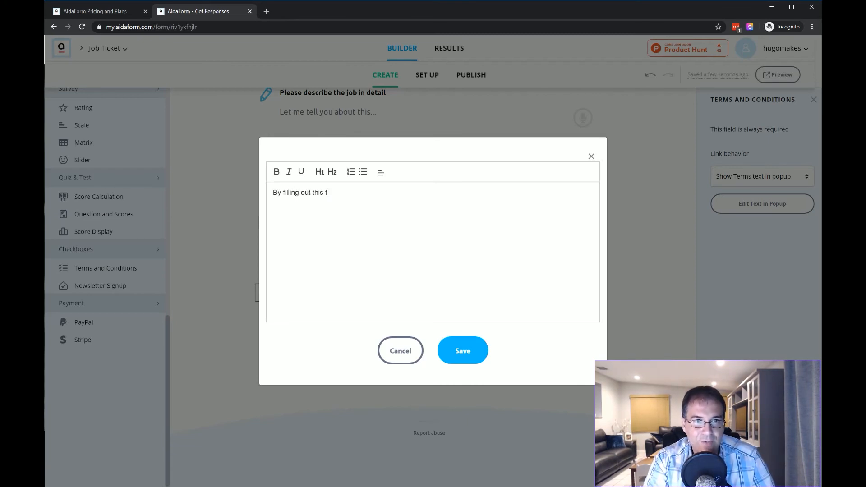
type("orm, you agree that y")
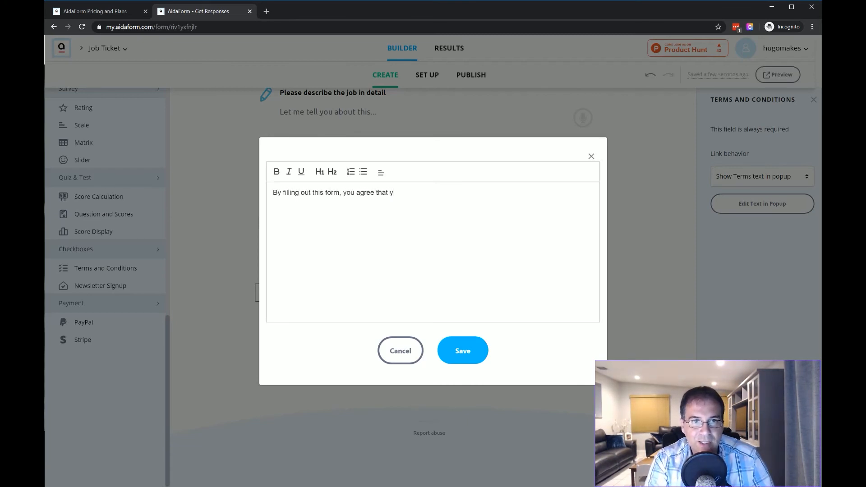
type("ou will be billed t")
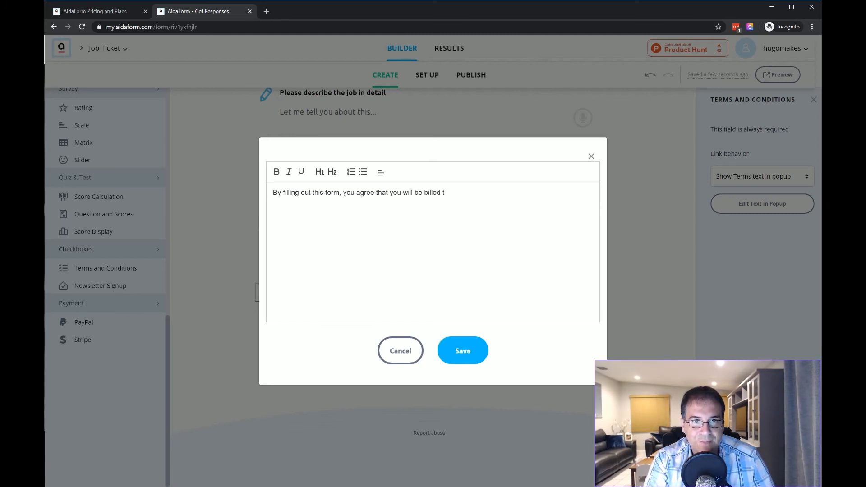
type("he credit card on file for this job.")
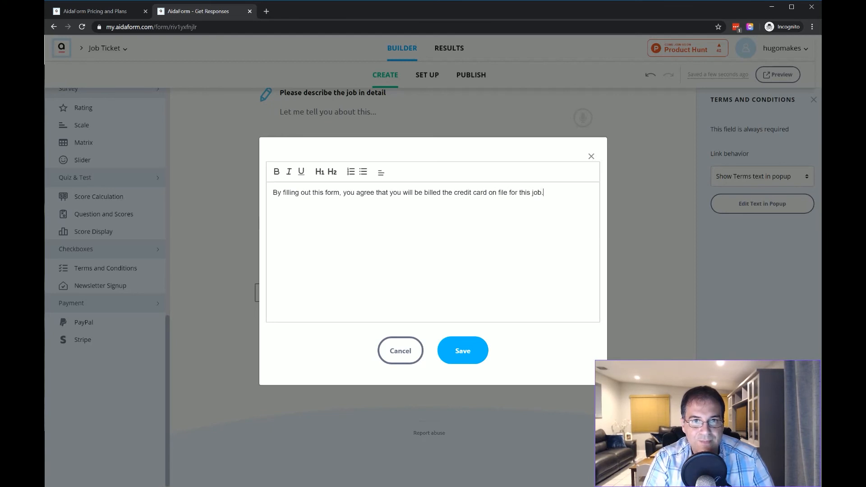
left_click(478, 358)
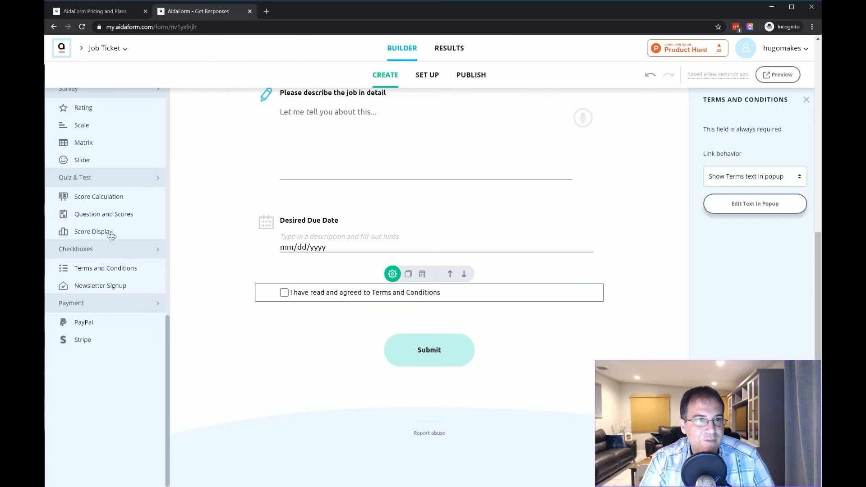
Add a Signature field below the Terms and Conditions checkbox and reopen the checkbox's settings.
scroll(91, 273, "up", 3)
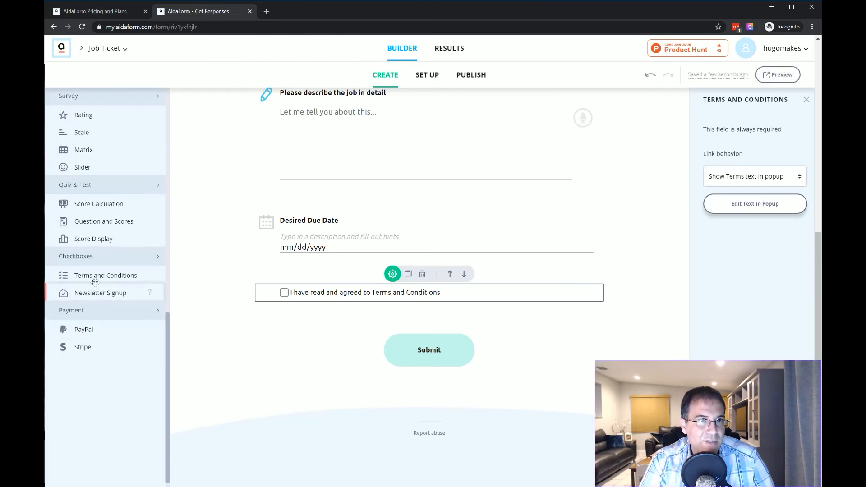
mouse_move(82, 159)
left_mouse_down()
mouse_move(148, 212)
mouse_move(340, 329)
mouse_move(350, 313)
mouse_move(366, 315)
left_mouse_up()
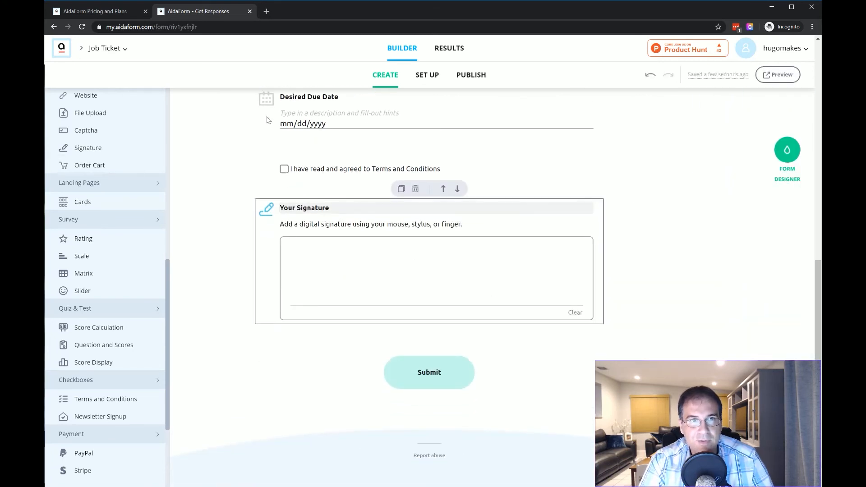
scroll(270, 127, "up", 2)
left_click(299, 262)
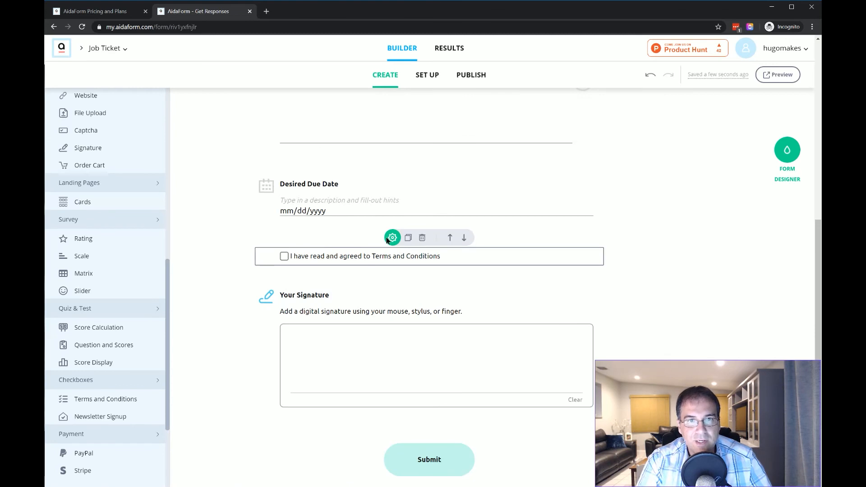
left_click(391, 238)
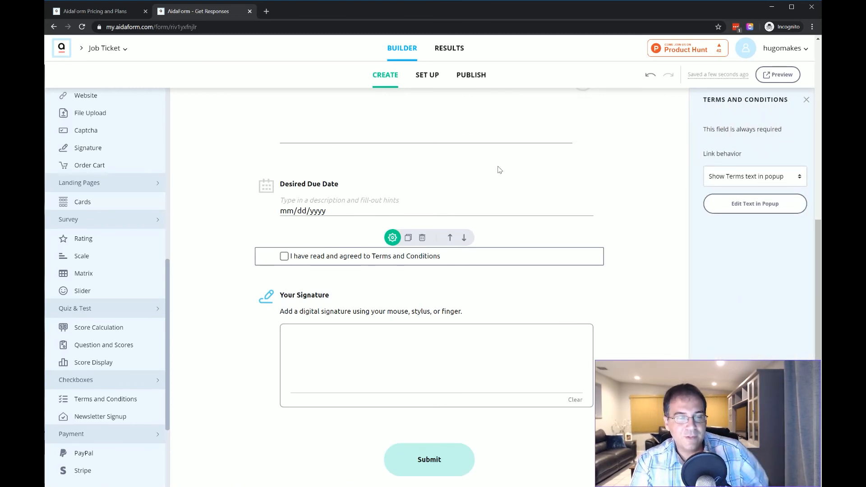
Preview the Job Ticket form, review its fields down to the end, and return to the builder.
left_click(775, 75)
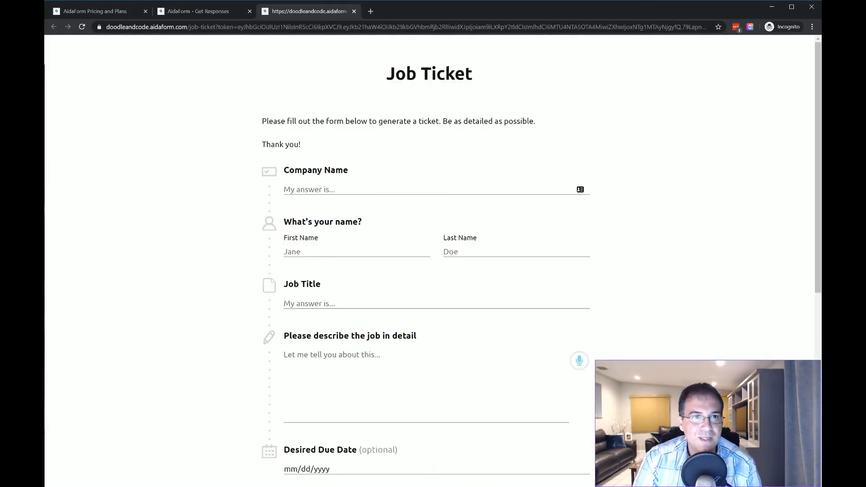
left_click(311, 189)
scroll(454, 309, "down", 4)
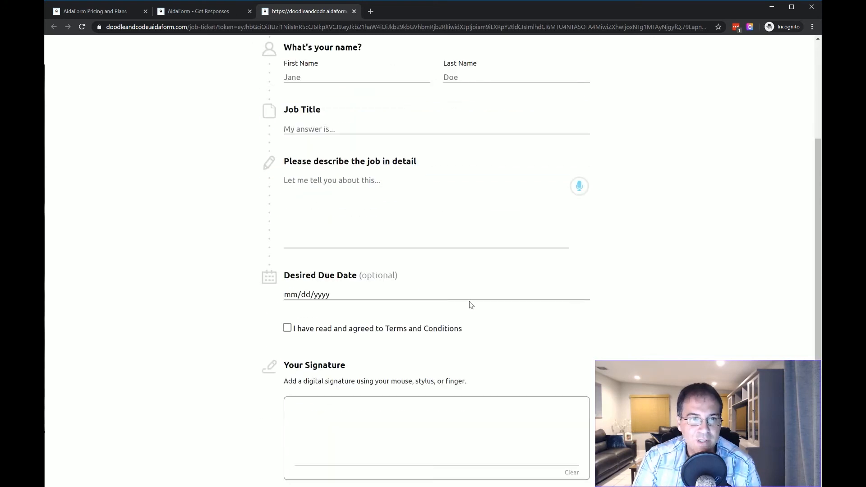
scroll(468, 304, "down", 4)
scroll(469, 303, "up", 4)
left_click(354, 11)
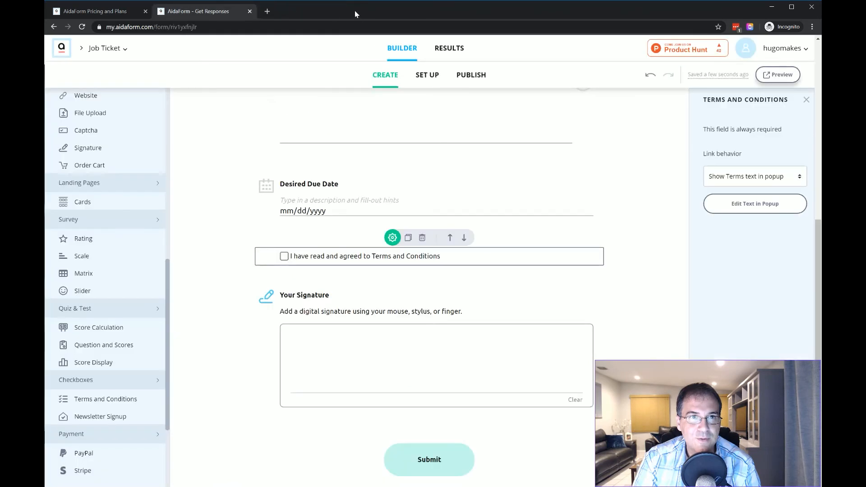
Publish the Job Ticket form and open its copied public link in a new browser tab.
left_click(471, 77)
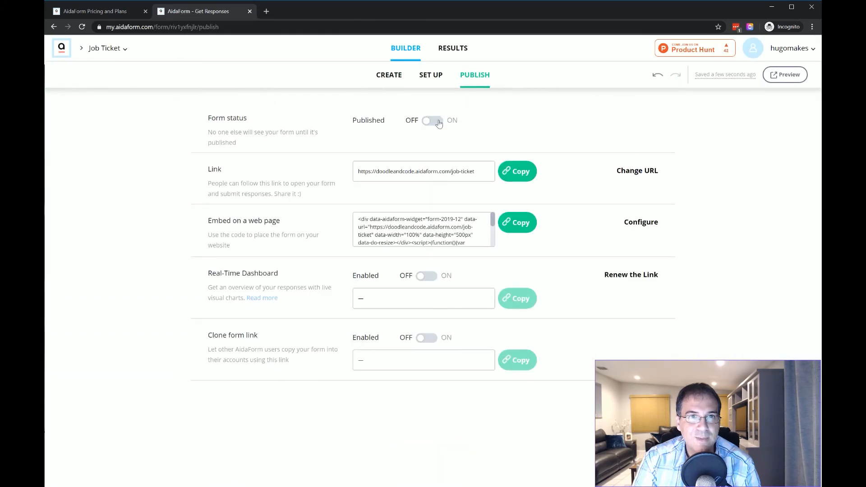
left_click(437, 123)
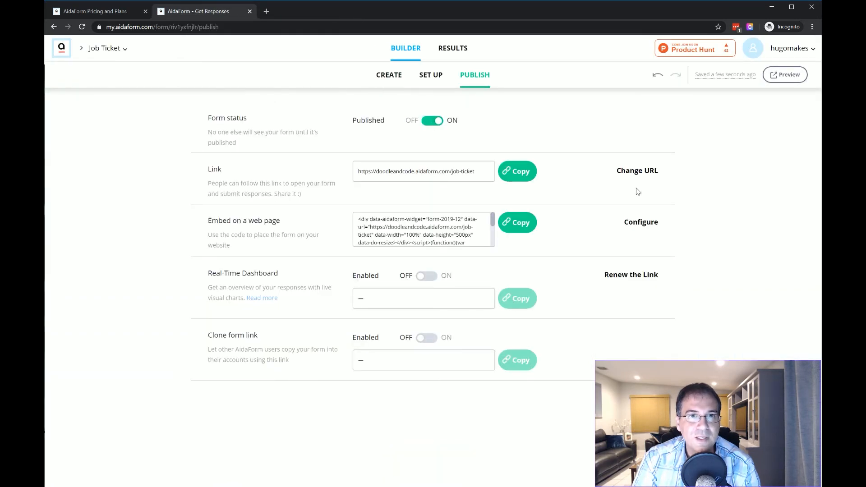
left_click(517, 171)
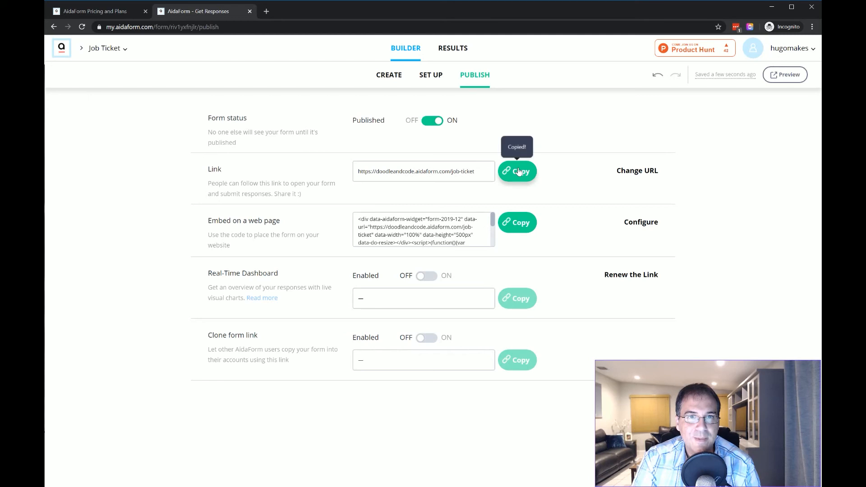
left_click(266, 12)
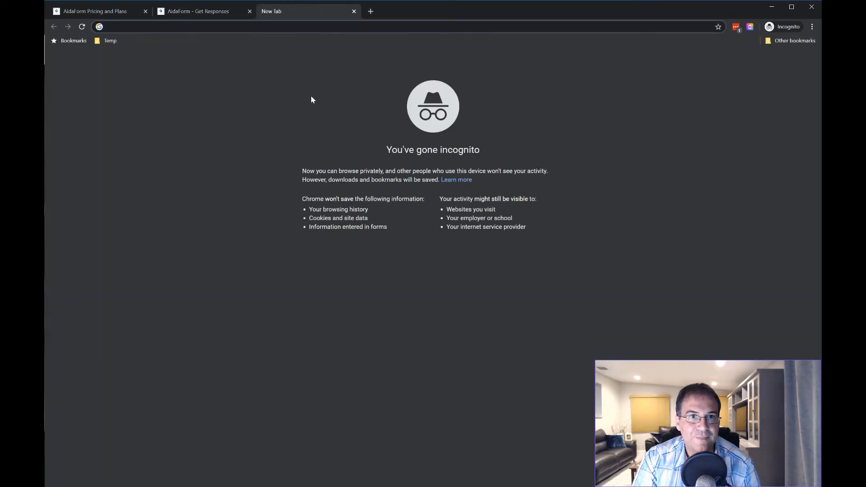
key("ctrl+v")
key("Return")
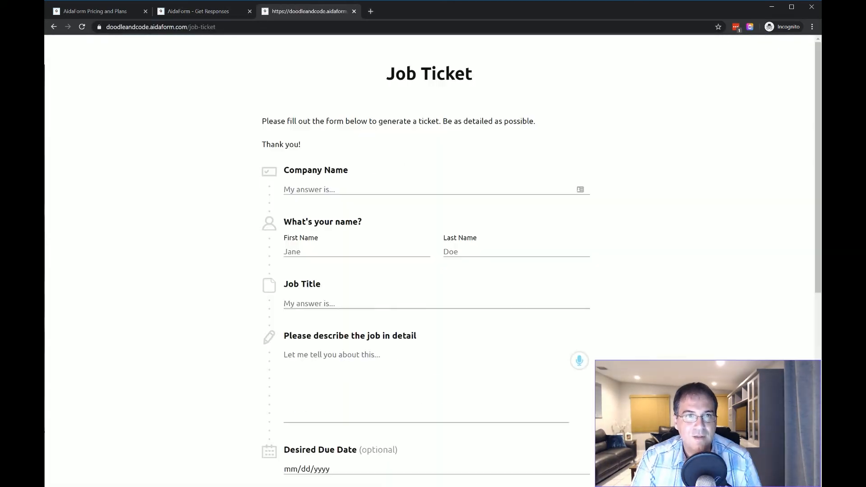
Fill in a test company name on the published form and move on to the First Name field.
left_click(309, 190)
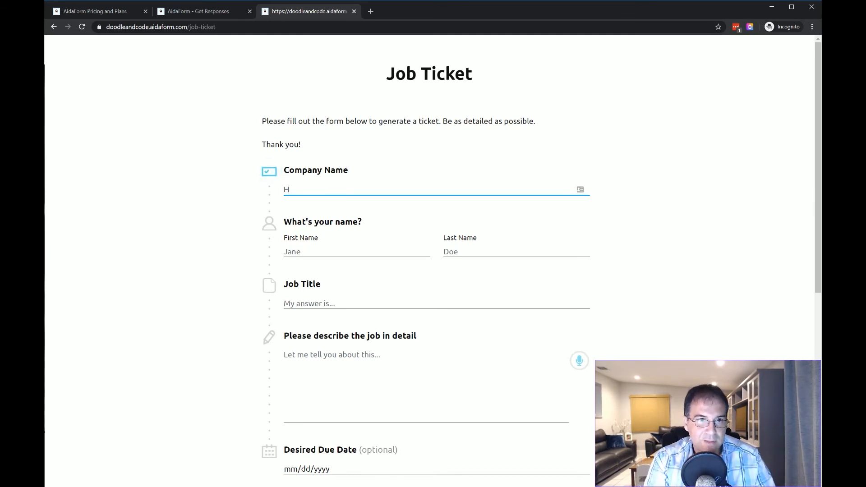
type("Hugo Test")
key("Tab")
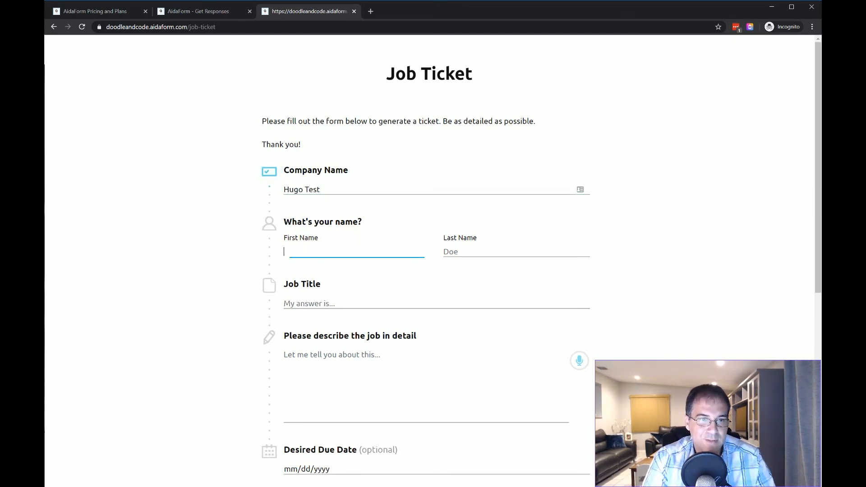
Fill in a test first name, last name and job title on the Job Ticket form.
type("Hugo")
key("Tab")
type("Ma")
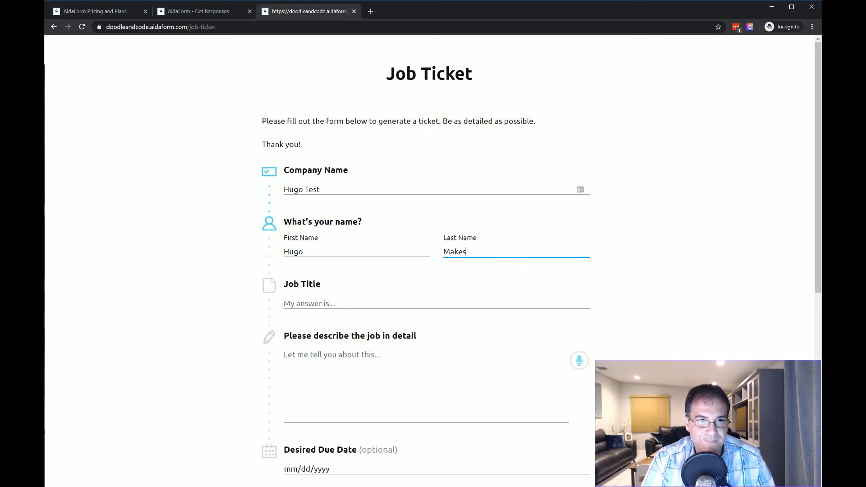
key("Tab")
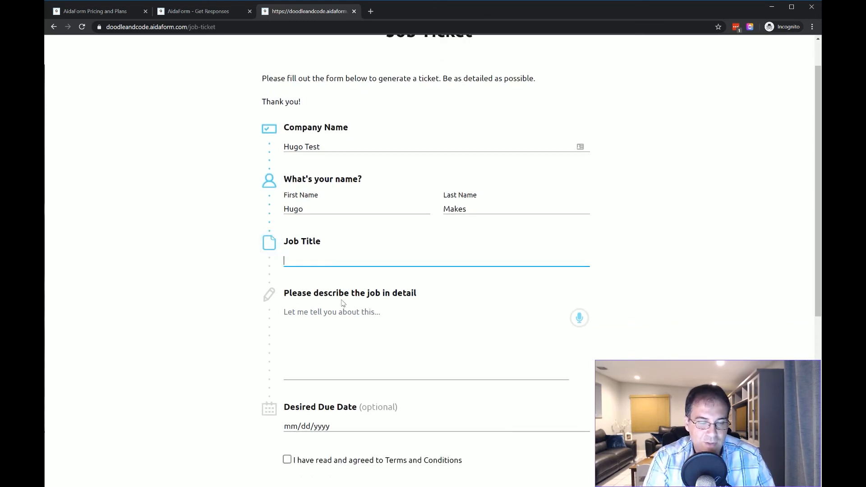
type("Hugo Title")
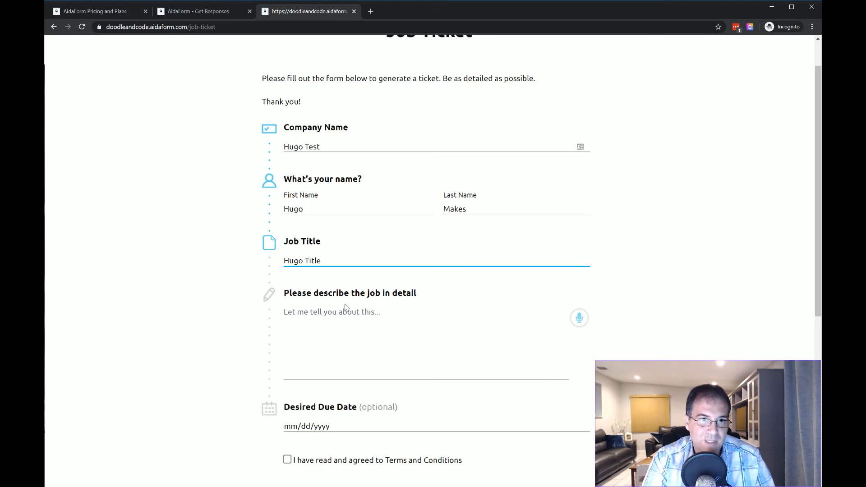
Enter the job description "Please fill this out as best as you can!" with "I think AIDA Forms is awesome." on a new line.
key("Tab")
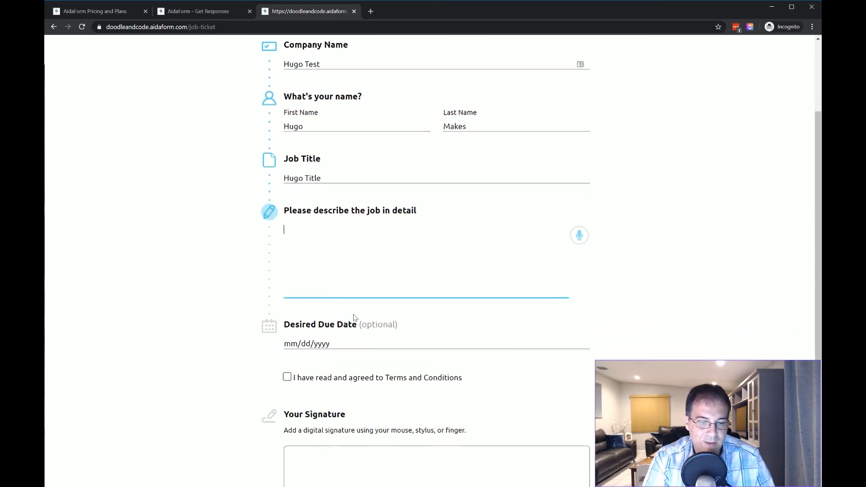
type("PLease fill t")
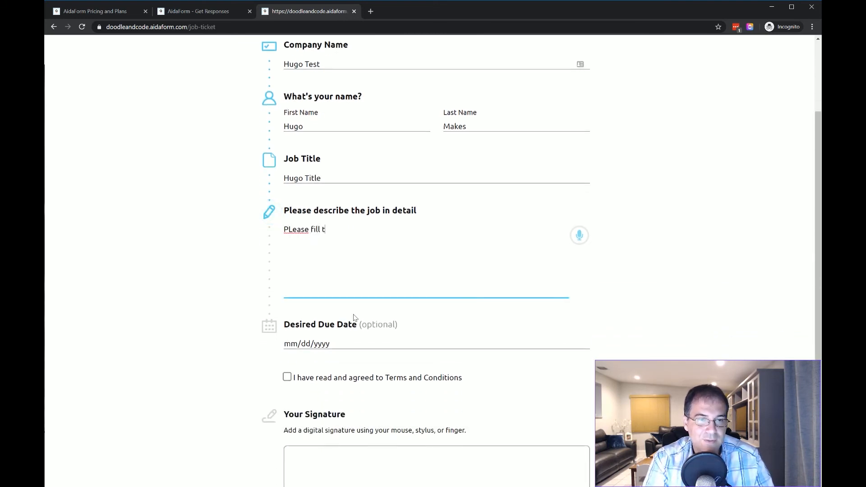
type("his out as best a")
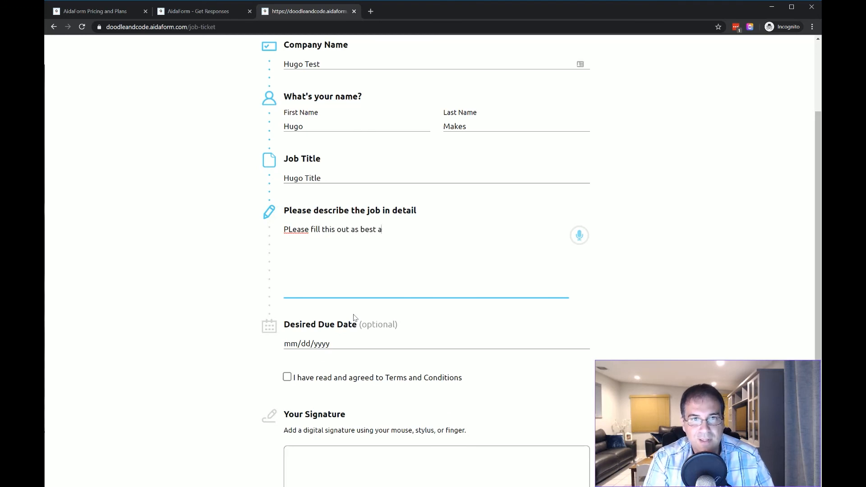
type("s youcan.")
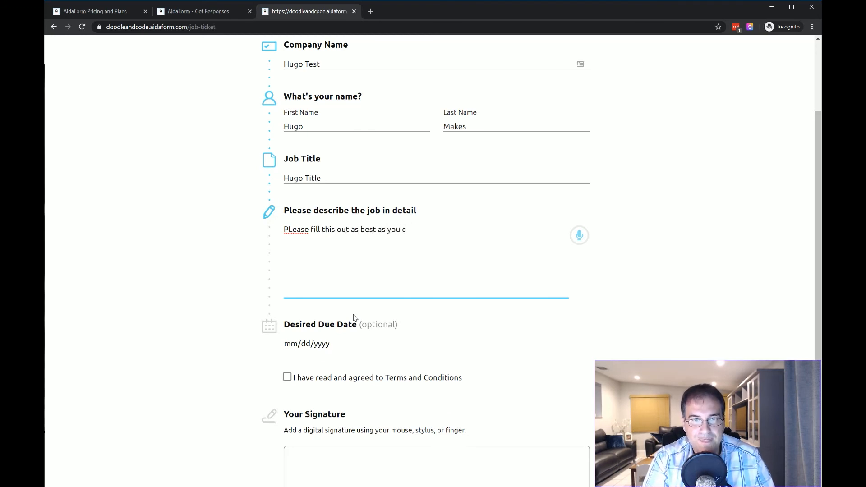
type("an!I hink t")
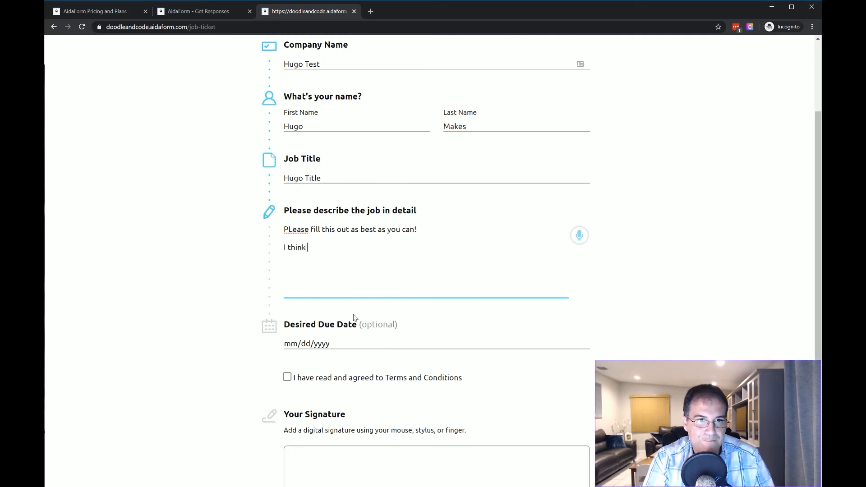
type(" AIDA Forms is ")
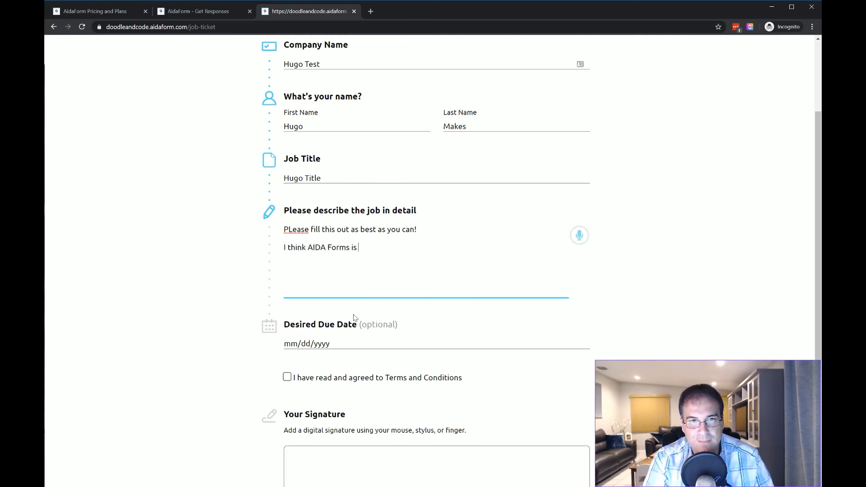
type("awesome.")
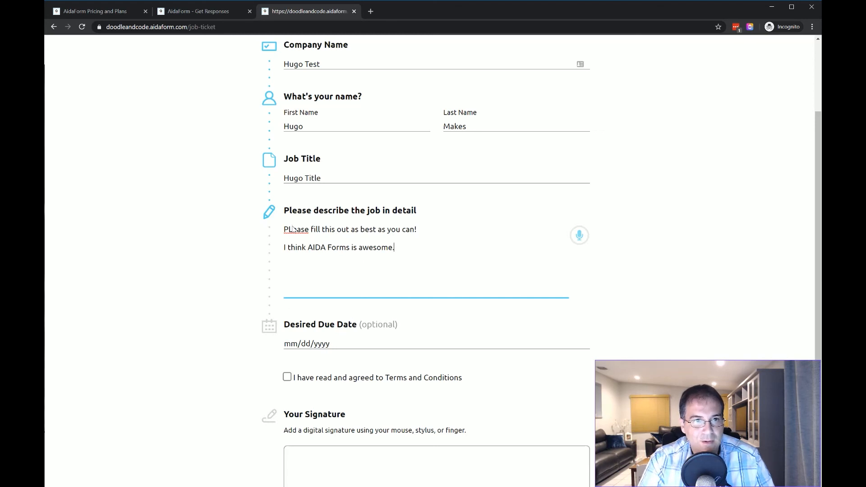
double_click(292, 229)
type("Please")
Set the Desired Due Date to 03/25/2020.
left_click(334, 344)
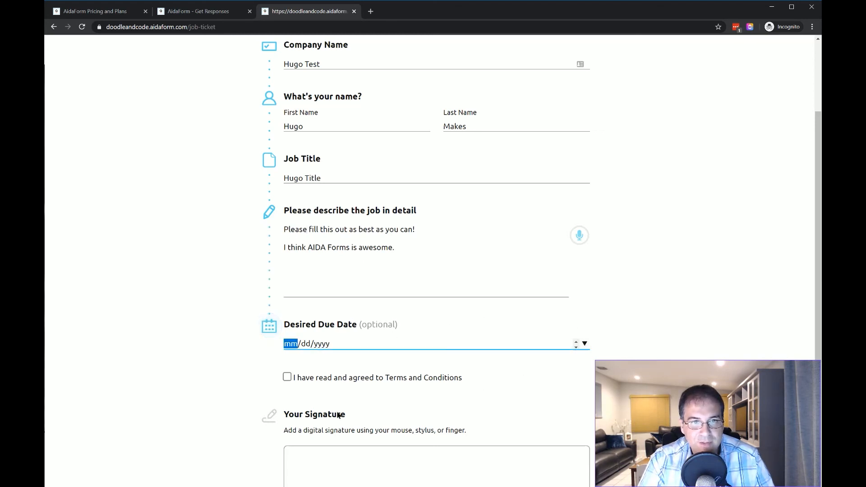
type("03252020")
left_click(217, 369)
scroll(218, 305, "down", 2)
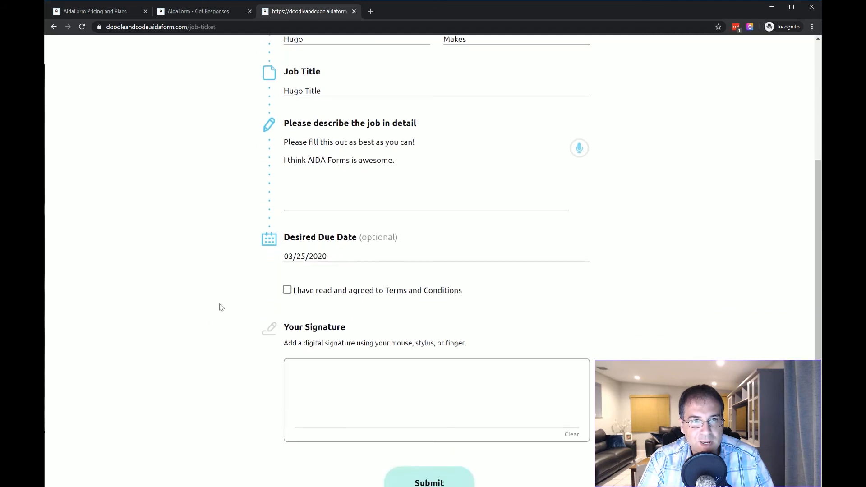
Open the Terms and Conditions text, read and close it, and tick the agreement checkbox.
left_click(397, 291)
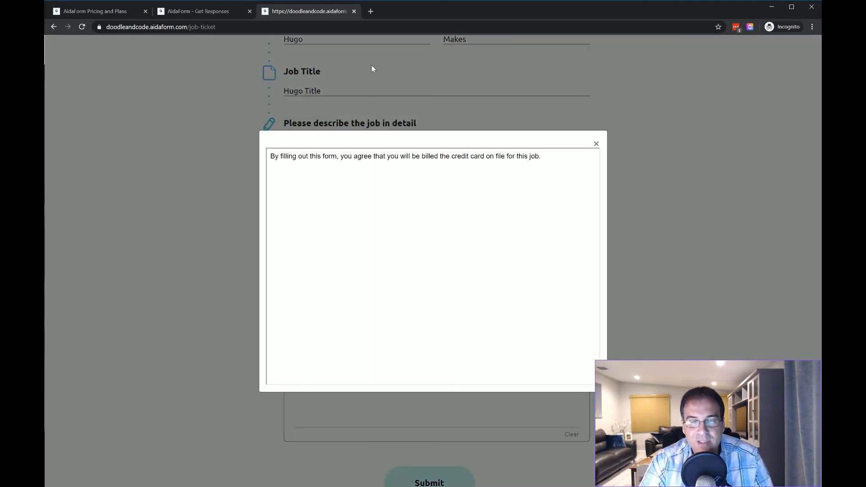
triple_click(439, 156)
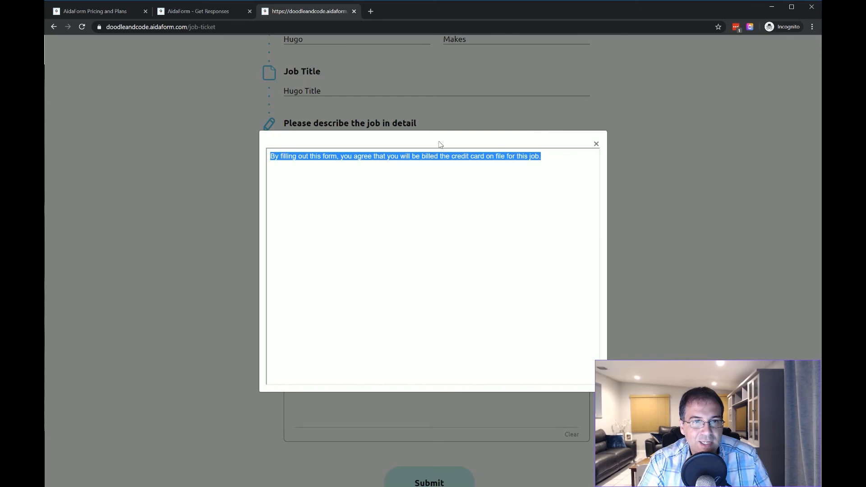
left_click(596, 143)
left_click(287, 289)
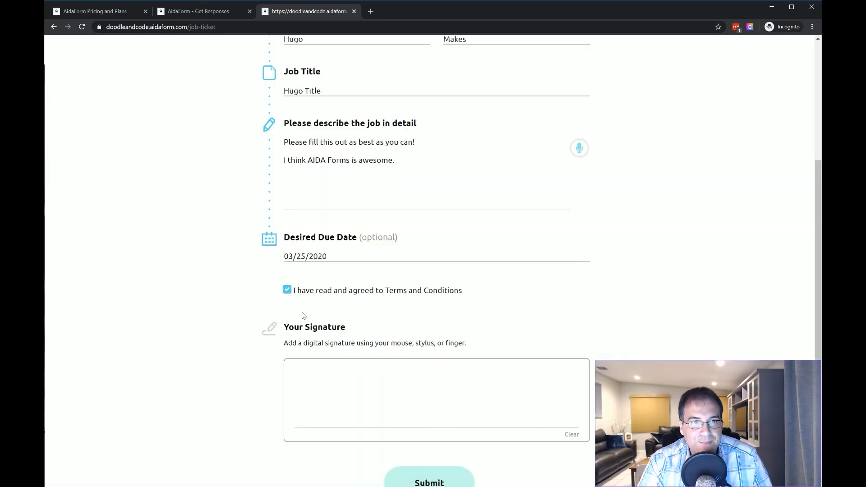
Draw a freehand signature in the Your Signature box and submit the form.
scroll(404, 352, "down", 3)
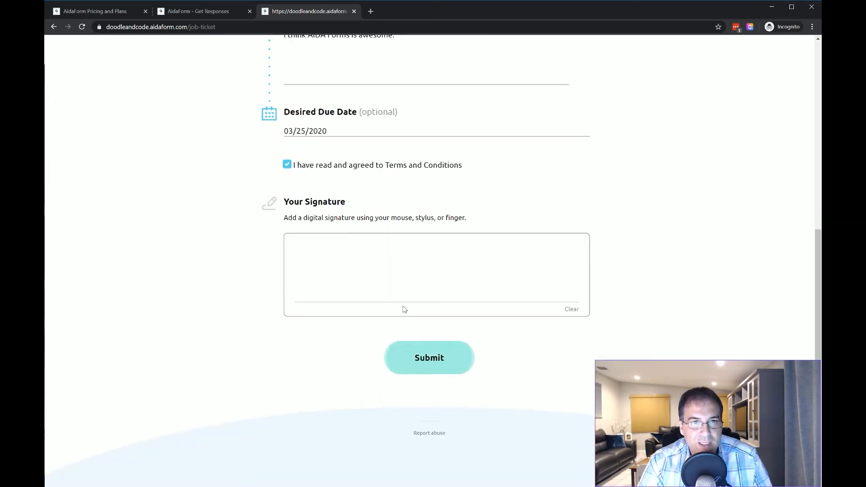
mouse_move(325, 254)
left_mouse_down()
mouse_move(338, 289)
mouse_move(421, 288)
mouse_move(401, 259)
left_mouse_up()
left_click(430, 356)
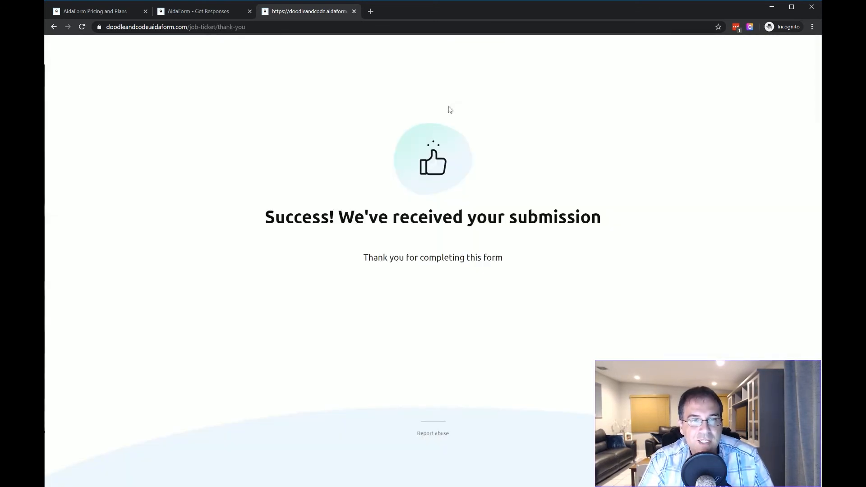
left_click_drag(262, 215, 591, 257)
left_click(591, 257)
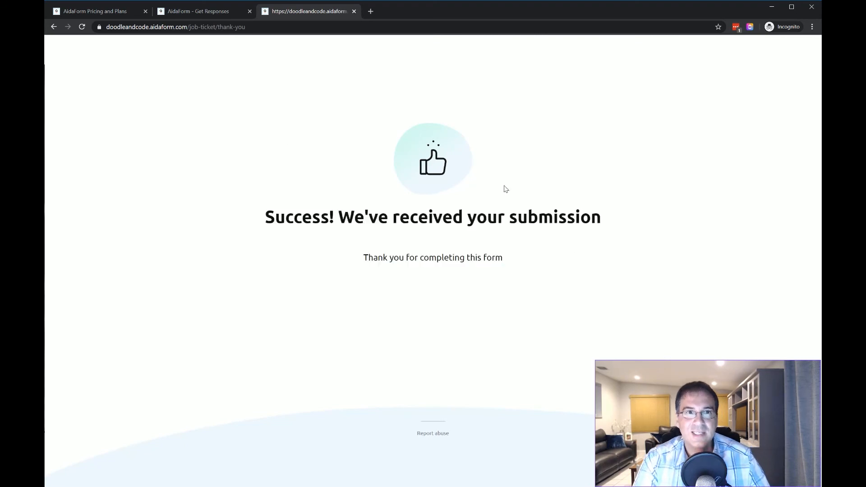
Go to the Job Ticket form's results in AidaForm and open the 24 Mar 2020 submission from the Response Inbox.
left_click(221, 16)
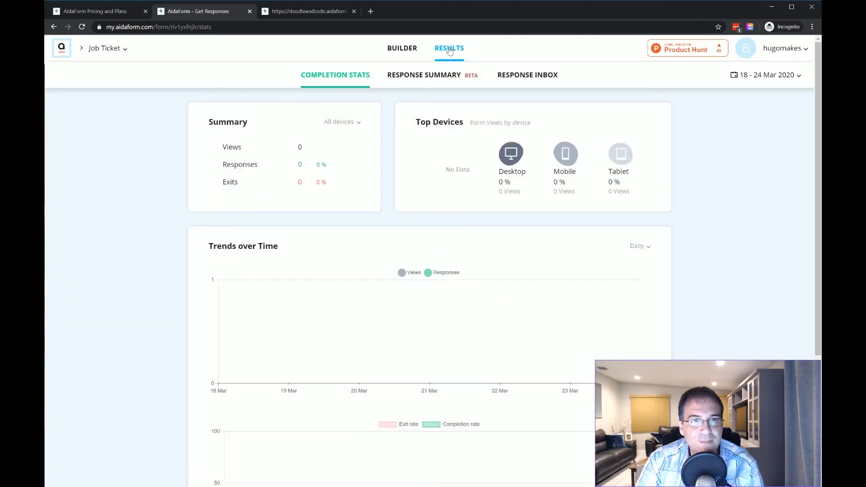
left_click(540, 82)
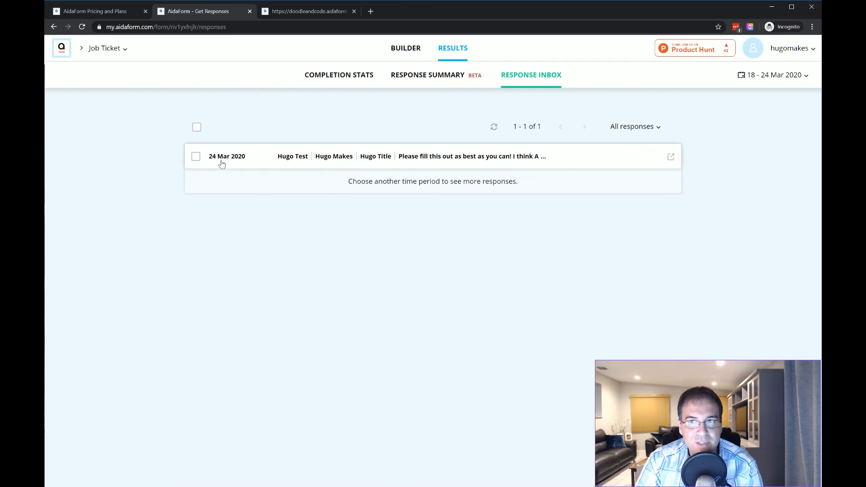
left_click(221, 161)
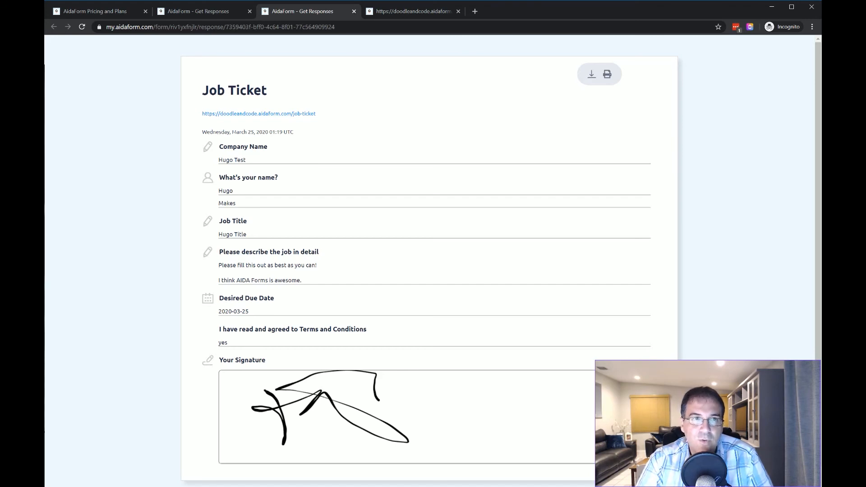
Close the form's thank-you page and the submission detail page to return to the Response Inbox.
left_click(453, 14)
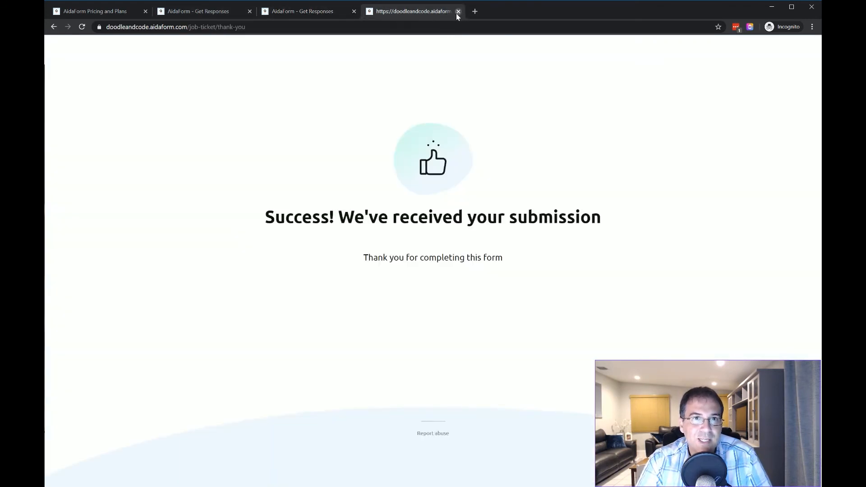
left_click(458, 11)
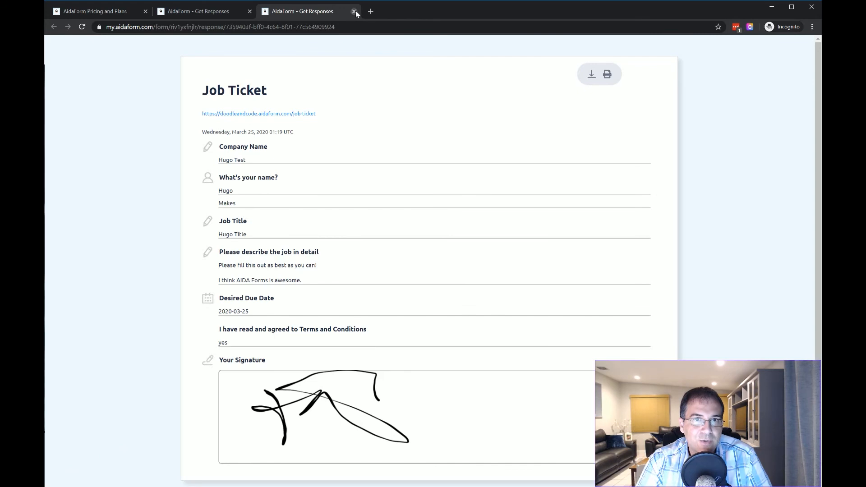
left_click(354, 11)
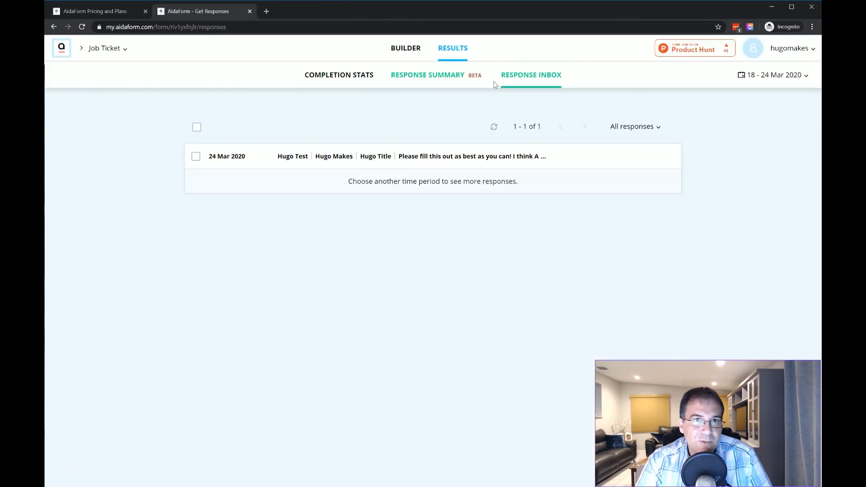
Select all responses in the inbox, view the available download file types, and cancel the download.
left_click(197, 128)
left_click(239, 127)
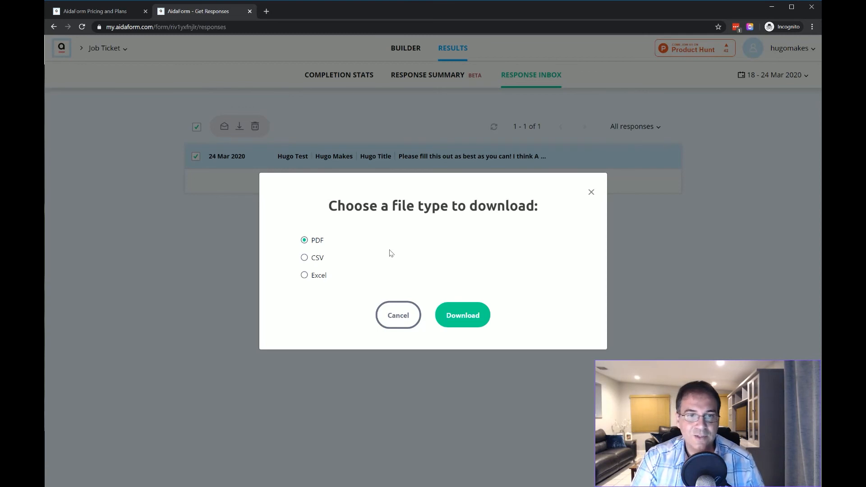
left_click(402, 321)
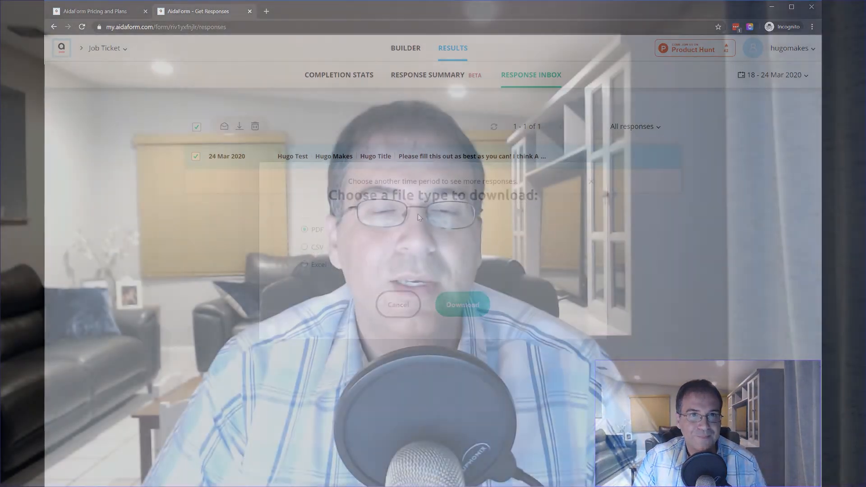